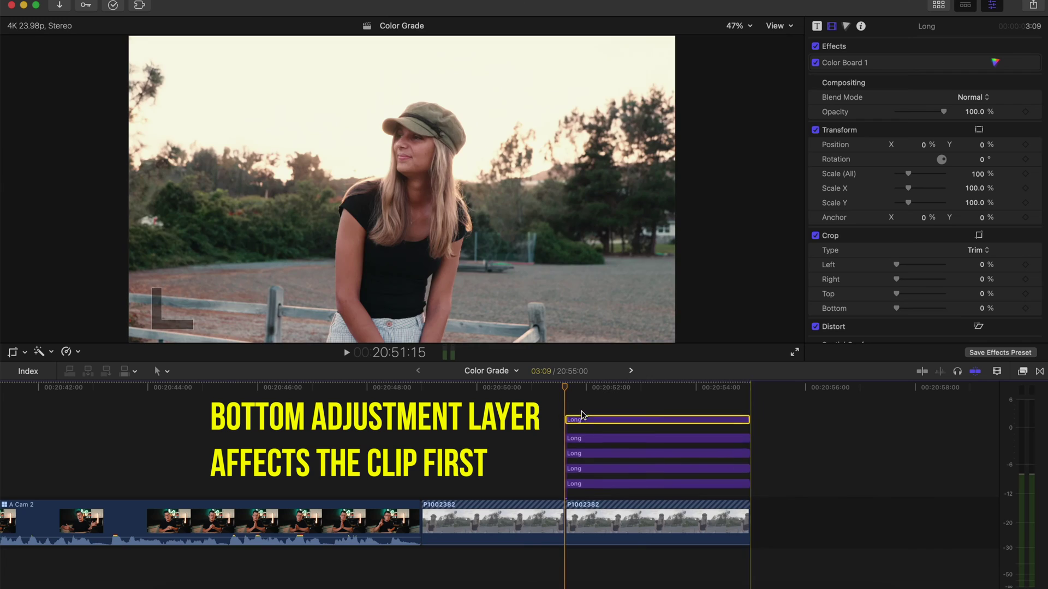
Rearrange the stacking order of the Long adjustment layers above the second P1002382 clip in the timeline
{"action": "left_click_drag", "start_coordinate": [581, 415], "coordinate": [584, 448]}
{"action": "left_click_drag", "start_coordinate": [580, 490], "coordinate": [586, 420]}
{"action": "left_click_drag", "start_coordinate": [582, 536], "coordinate": [581, 440]}
{"action": "left_click", "coordinate": [583, 532]}
{"action": "left_click_drag", "start_coordinate": [583, 532], "coordinate": [581, 412]}
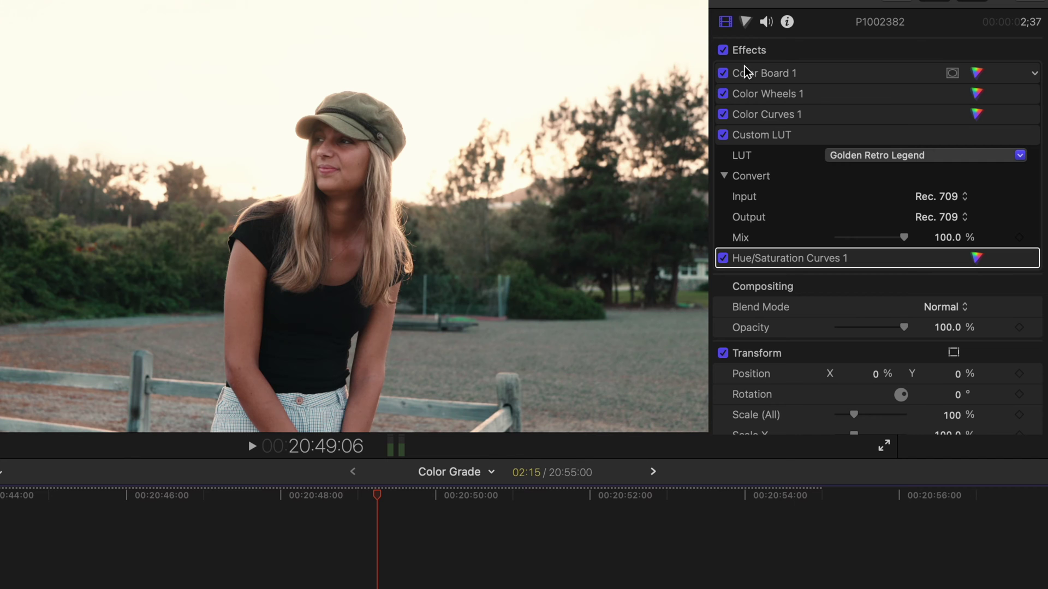
Try different effect orders on clip P1002382, undoing Color Board 1's move below Hue/Saturation Curves 1 and shifting the Custom LUT down
{"action": "left_click_drag", "start_coordinate": [747, 71], "coordinate": [751, 265]}
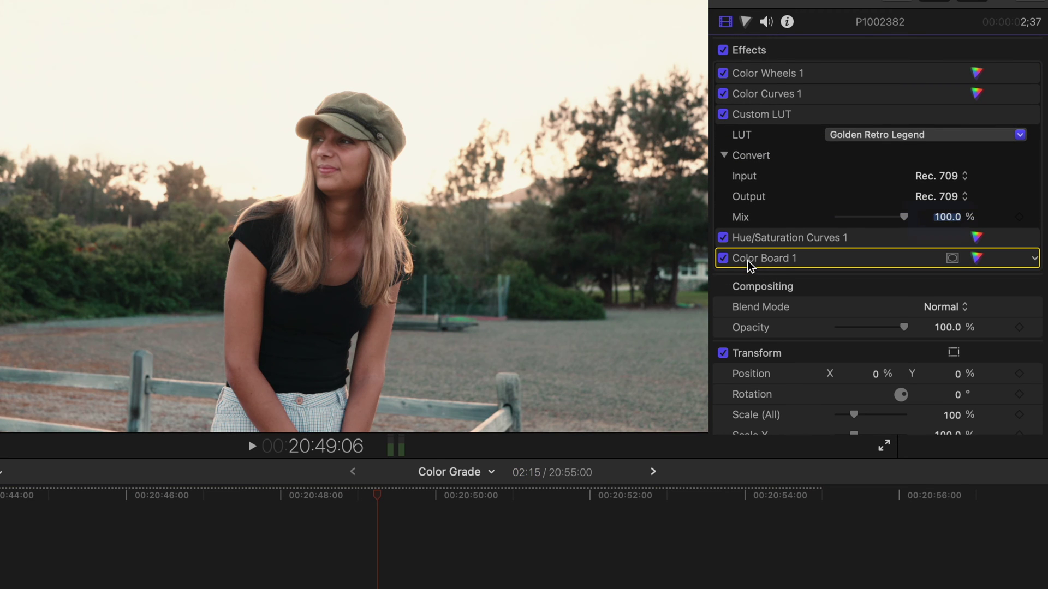
{"action": "key", "text": "super+z"}
{"action": "left_click_drag", "start_coordinate": [774, 133], "coordinate": [775, 234]}
{"action": "left_click_drag", "start_coordinate": [778, 165], "coordinate": [784, 204]}
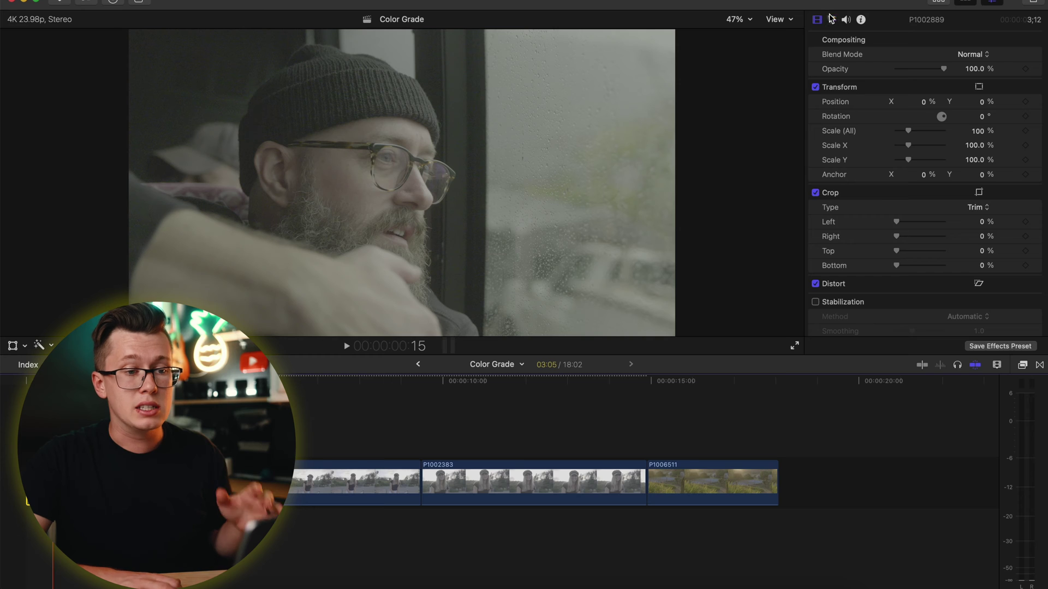
Add a Color Board correction to clip P1002889 and look through its color and exposure controls
{"action": "left_click", "coordinate": [831, 19]}
{"action": "left_click", "coordinate": [848, 39]}
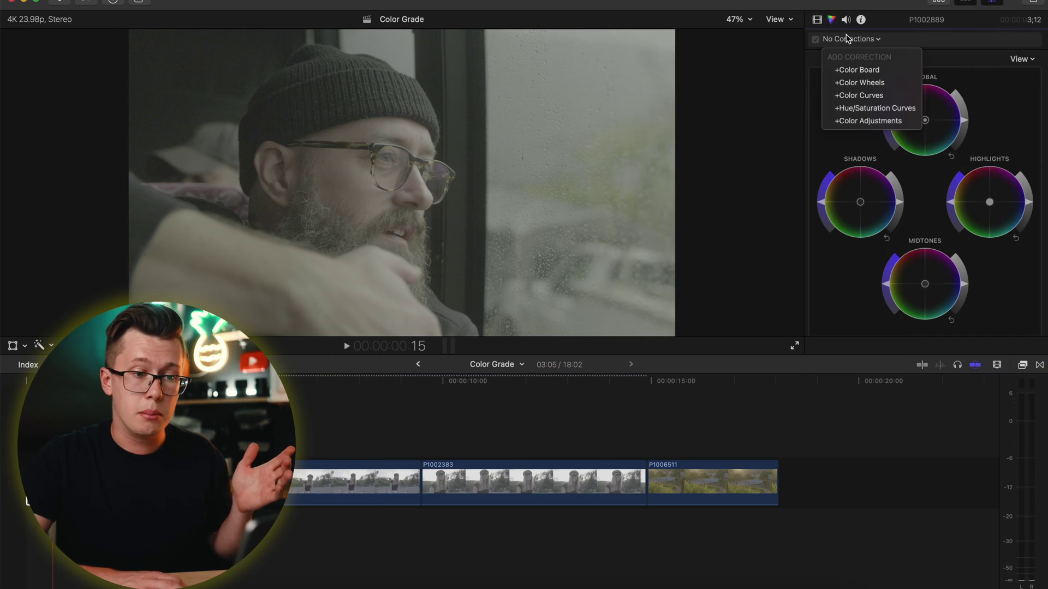
{"action": "left_click", "coordinate": [858, 69]}
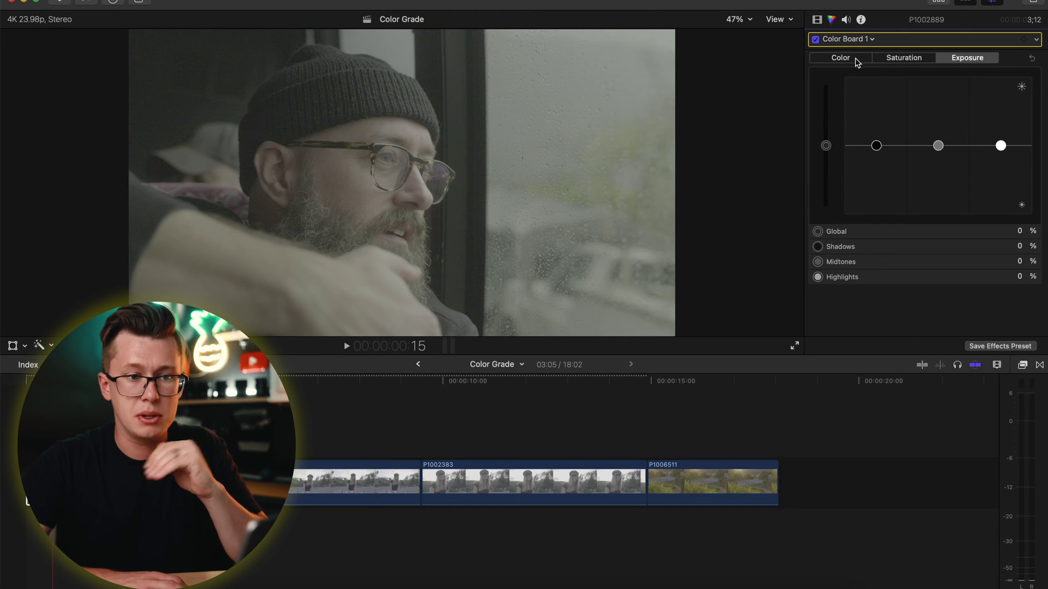
{"action": "left_click", "coordinate": [855, 60]}
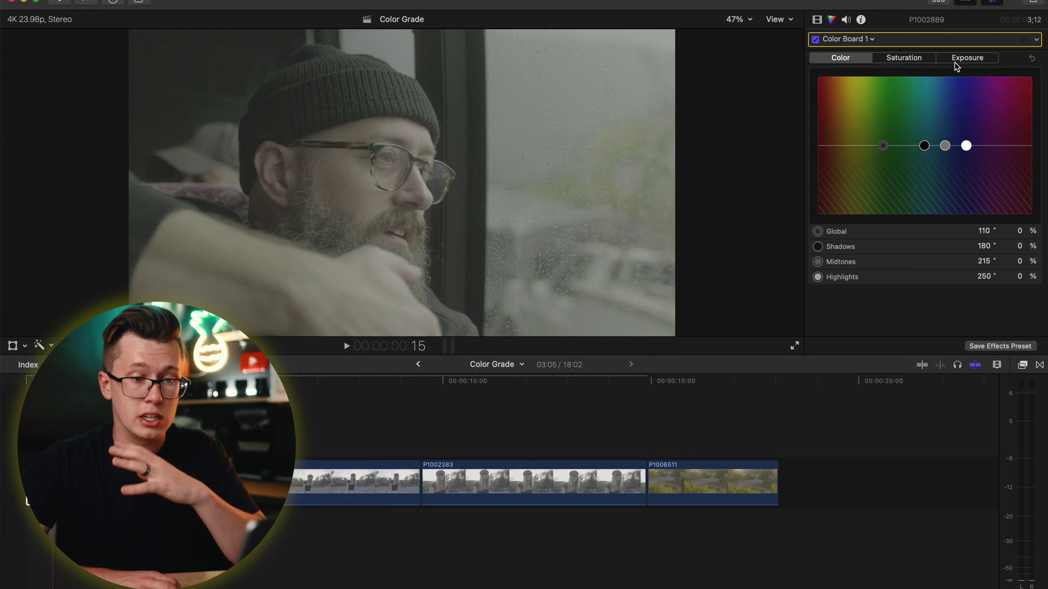
{"action": "left_click", "coordinate": [977, 59]}
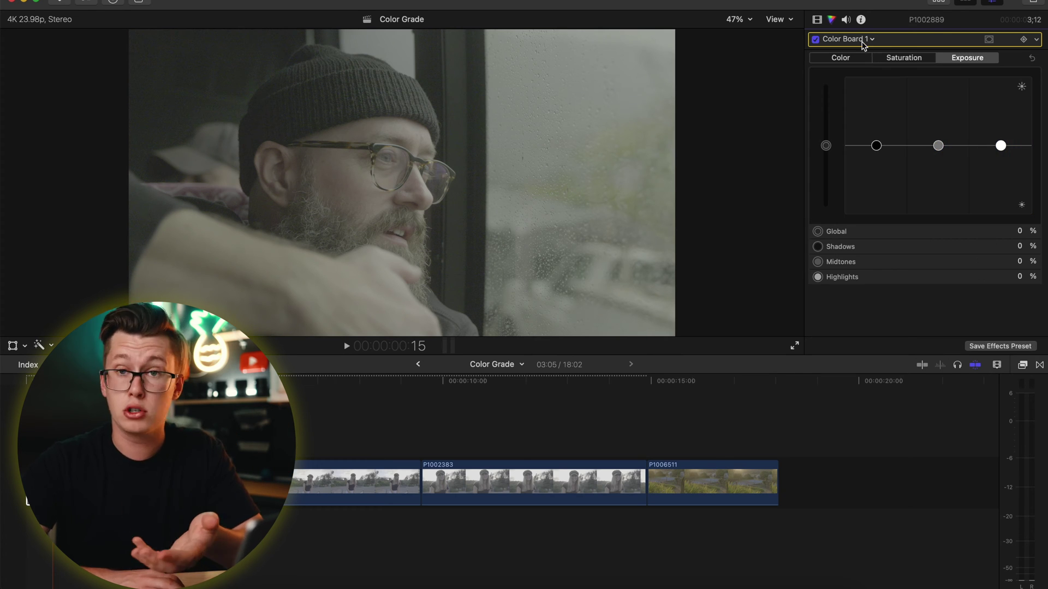
Add a Color Wheels correction and a Color Curves correction to clip P1002889
{"action": "left_click", "coordinate": [864, 40]}
{"action": "left_click", "coordinate": [869, 116]}
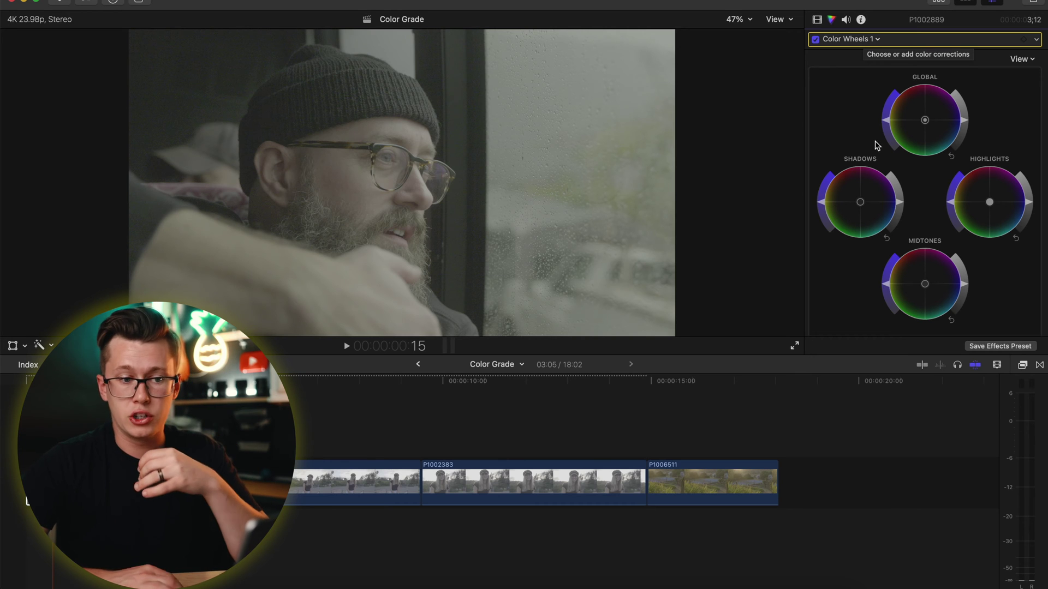
{"action": "scroll", "coordinate": [879, 140], "scroll_direction": "down", "scroll_amount": 5}
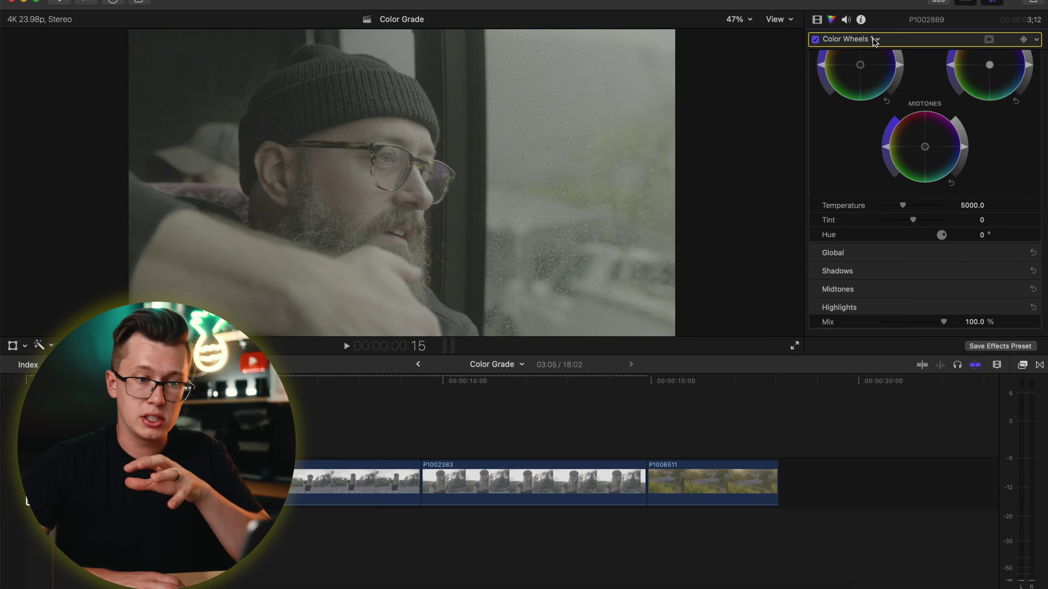
{"action": "scroll", "coordinate": [883, 119], "scroll_direction": "up", "scroll_amount": 5}
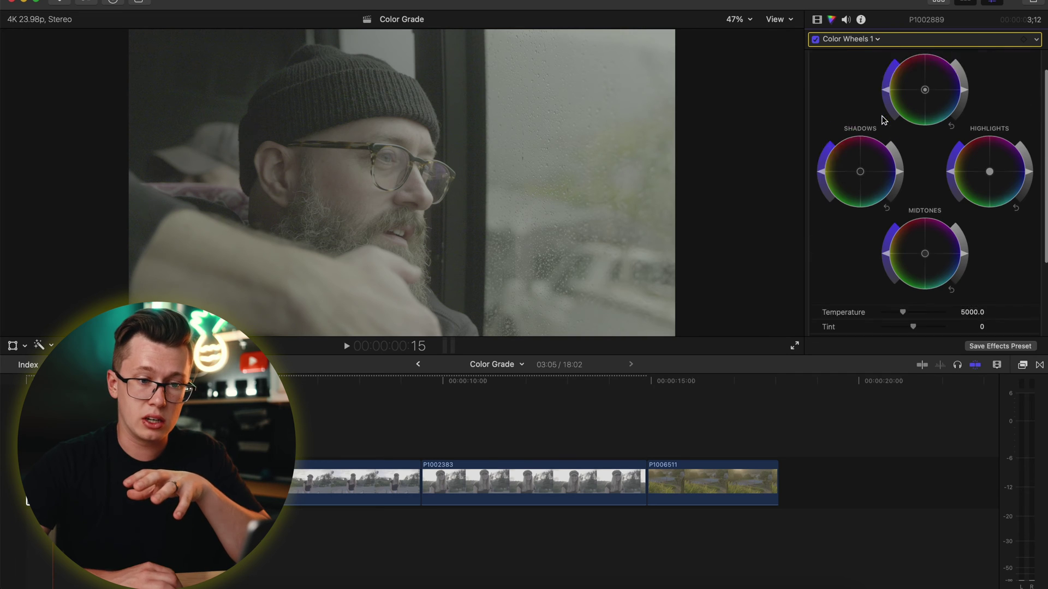
{"action": "left_click", "coordinate": [865, 40]}
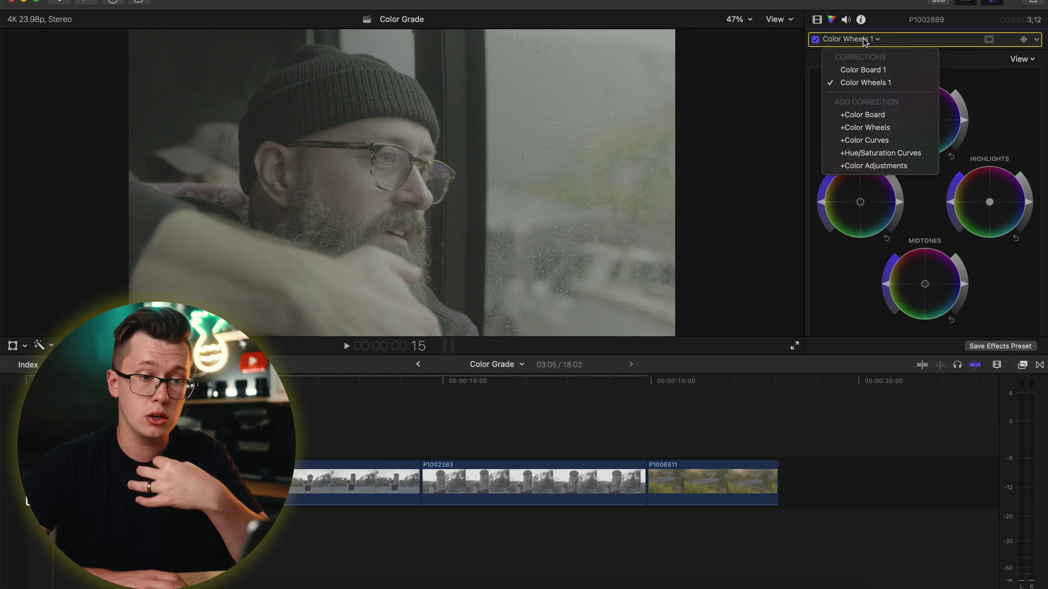
{"action": "left_click", "coordinate": [877, 143]}
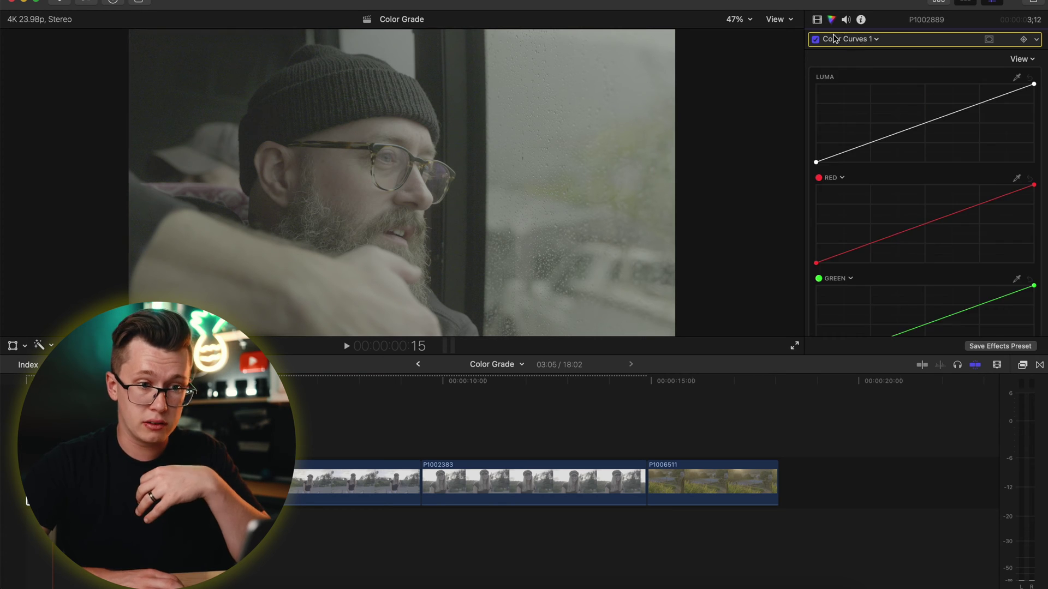
Find the Custom LUT effect by searching for "custom" and apply it to clip P1002889
{"action": "left_click", "coordinate": [818, 20]}
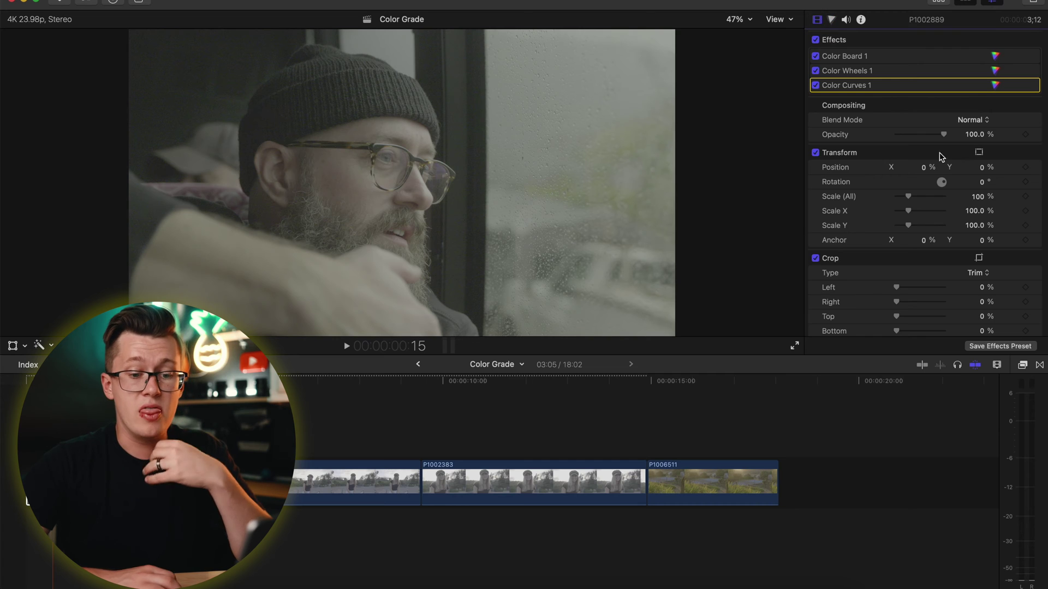
{"action": "left_click", "coordinate": [1020, 365]}
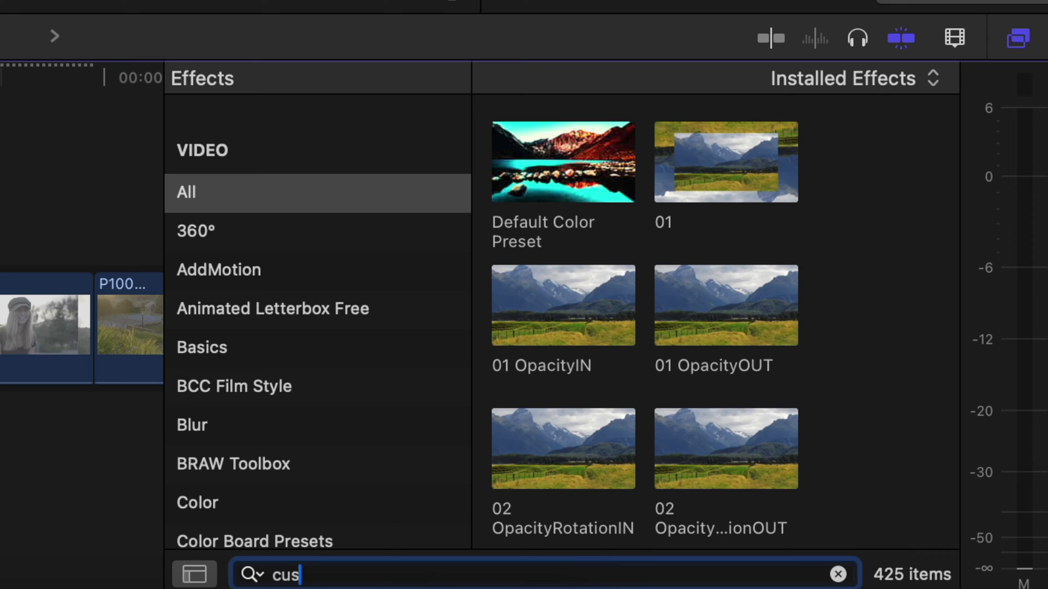
{"action": "left_click_drag", "start_coordinate": [624, 122], "coordinate": [126, 547]}
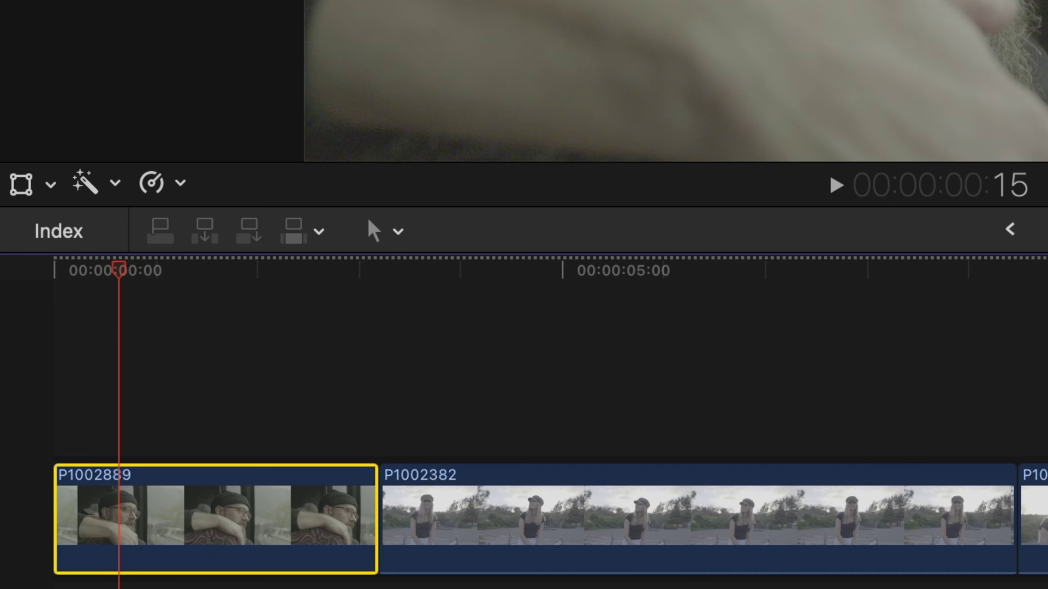
Add a Hue/Saturation Curves correction to clip P1002889
{"action": "left_click", "coordinate": [832, 18]}
{"action": "left_click", "coordinate": [855, 39]}
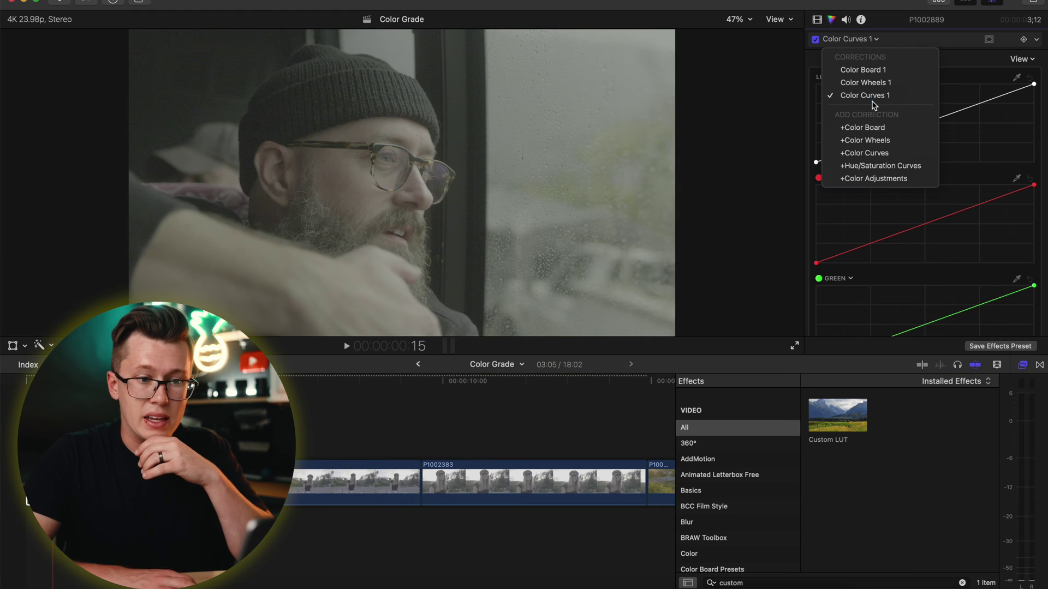
{"action": "left_click", "coordinate": [879, 167]}
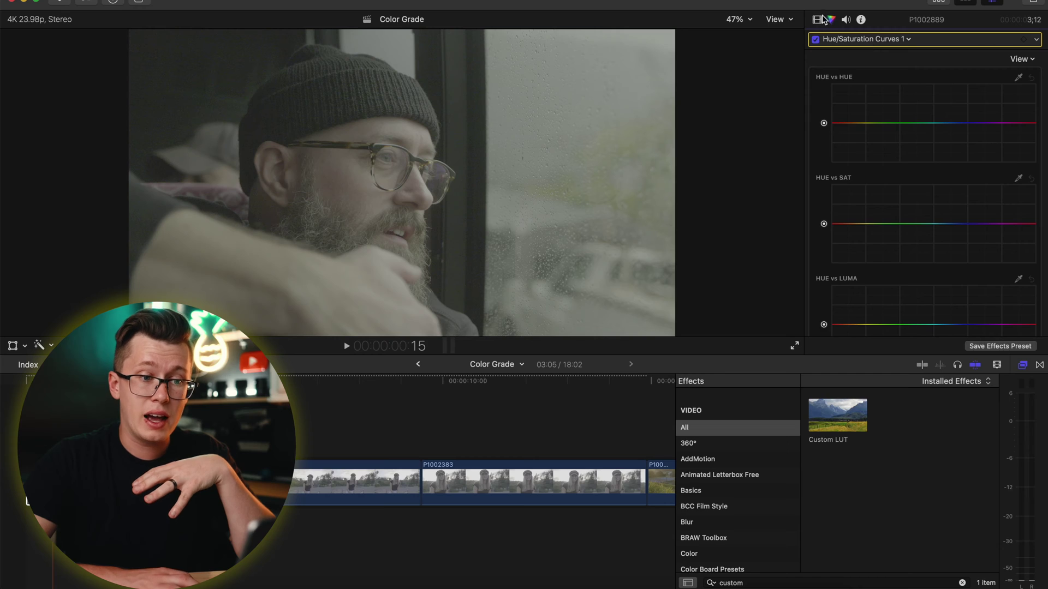
Apply a second Custom LUT effect to the clip and open the list of available LUTs for the first one
{"action": "double_click", "coordinate": [833, 406]}
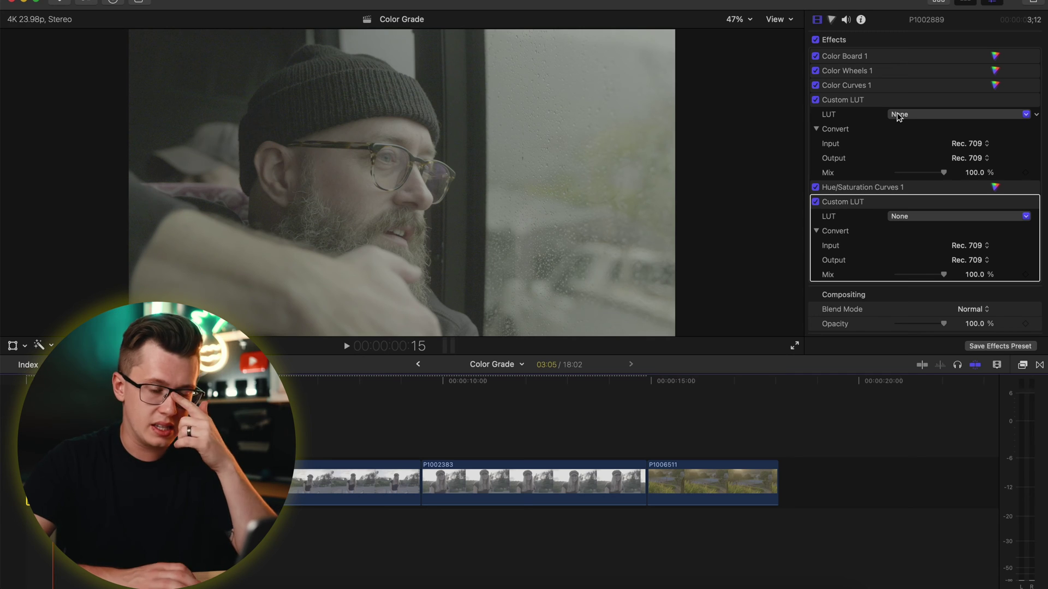
{"action": "left_click", "coordinate": [899, 116]}
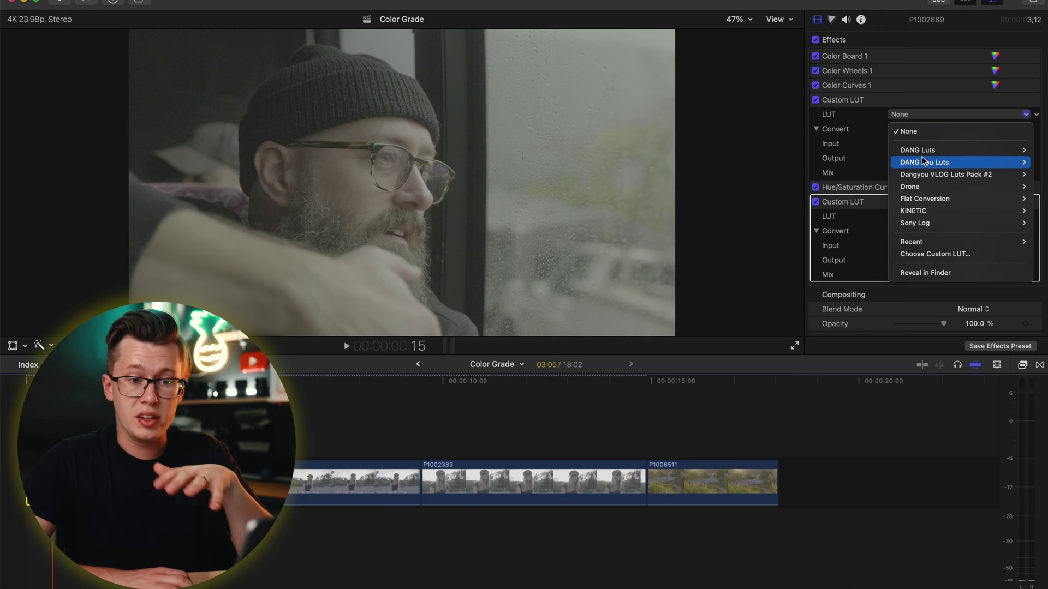
{"action": "mouse_move", "coordinate": [923, 161]}
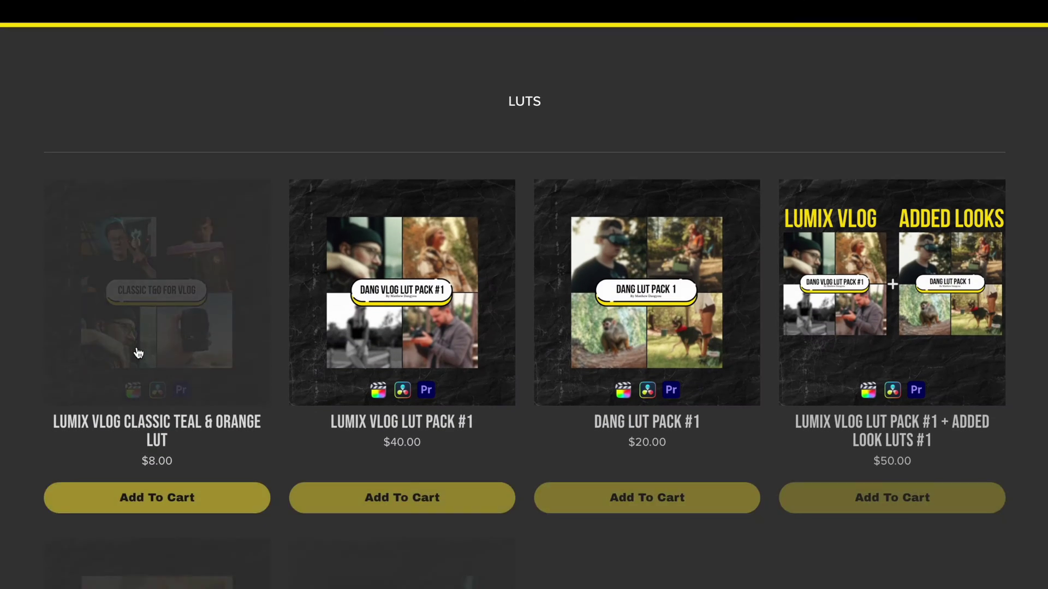
Switch to the 4x3 Films web store and read the Lumix Vlog LUT Pack #1 product description
{"action": "scroll", "coordinate": [51, 310], "scroll_direction": "down", "scroll_amount": 1}
{"action": "scroll", "coordinate": [159, 262], "scroll_direction": "down", "scroll_amount": 2}
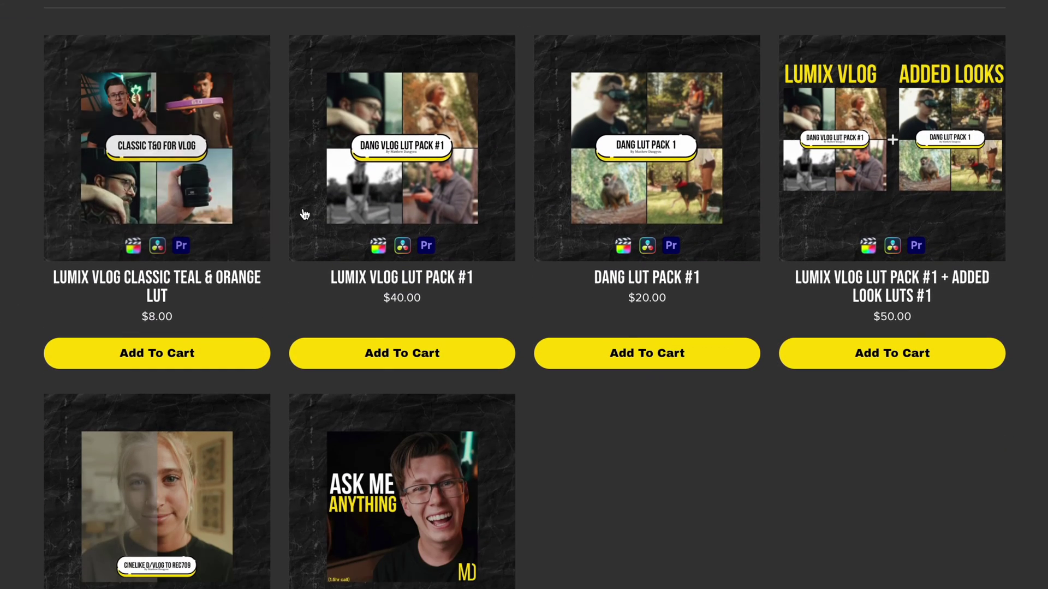
{"action": "left_click", "coordinate": [414, 207]}
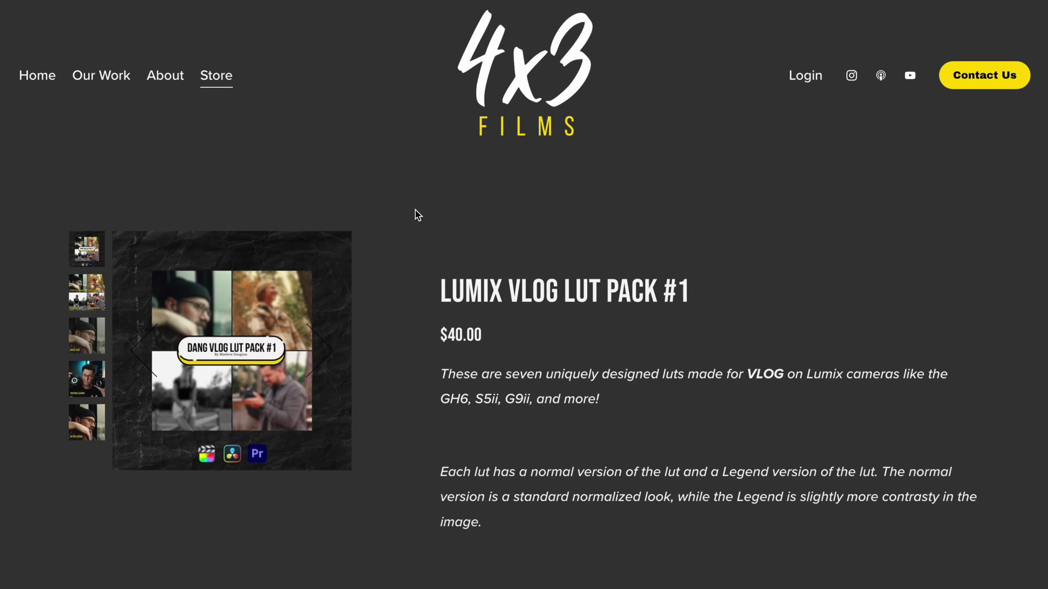
{"action": "scroll", "coordinate": [418, 218], "scroll_direction": "down", "scroll_amount": 1}
{"action": "scroll", "coordinate": [419, 220], "scroll_direction": "down", "scroll_amount": 5}
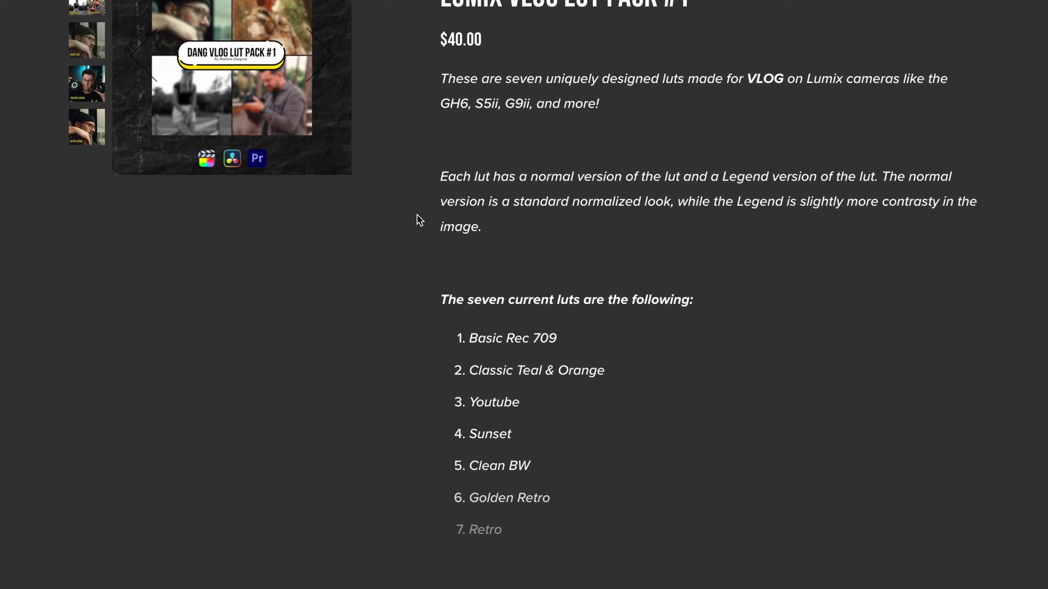
{"action": "scroll", "coordinate": [417, 216], "scroll_direction": "up", "scroll_amount": 5}
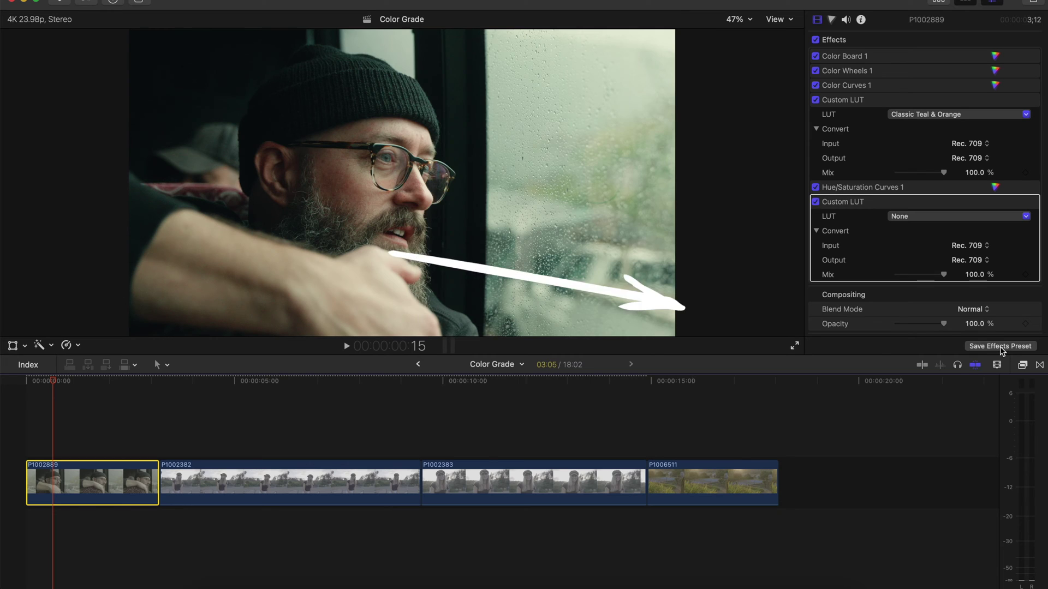
Examine the attributes and category choices for saving the clip's effects as a preset, then leave without saving
{"action": "left_click", "coordinate": [1000, 346]}
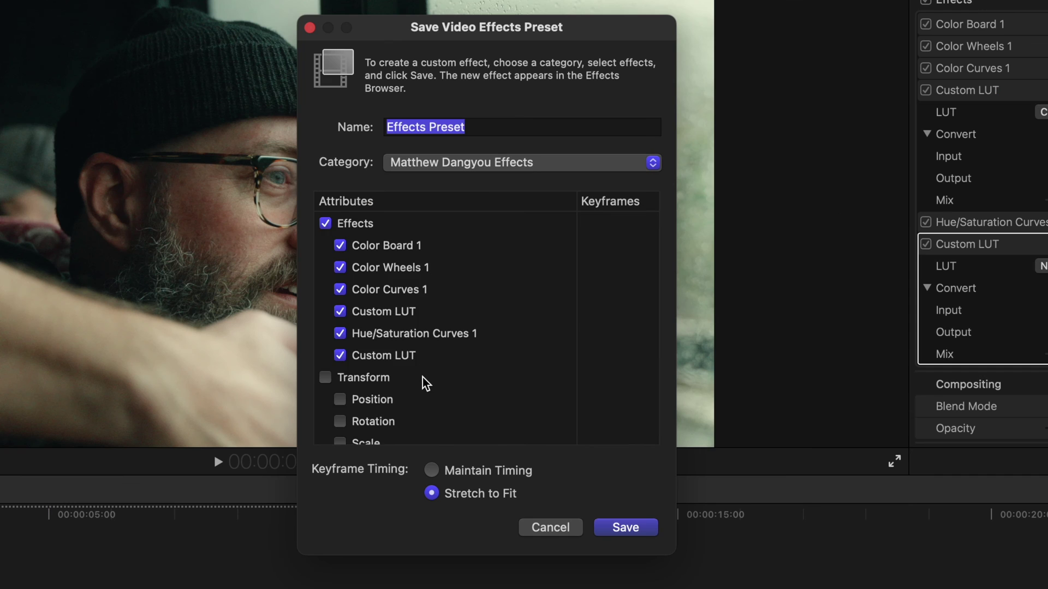
{"action": "scroll", "coordinate": [482, 290], "scroll_direction": "down", "scroll_amount": 3}
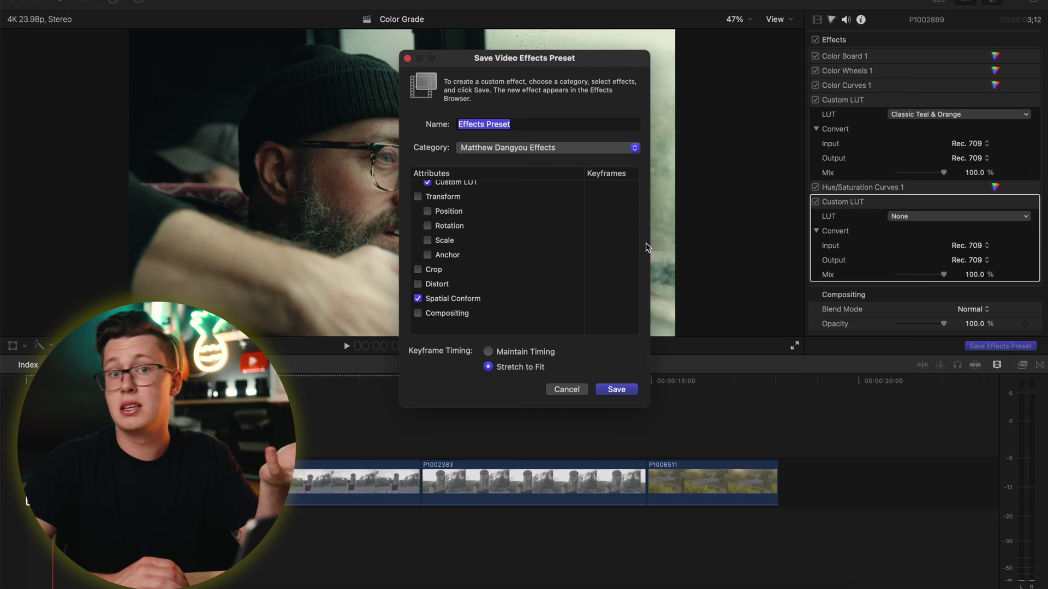
{"action": "scroll", "coordinate": [451, 259], "scroll_direction": "up", "scroll_amount": 3}
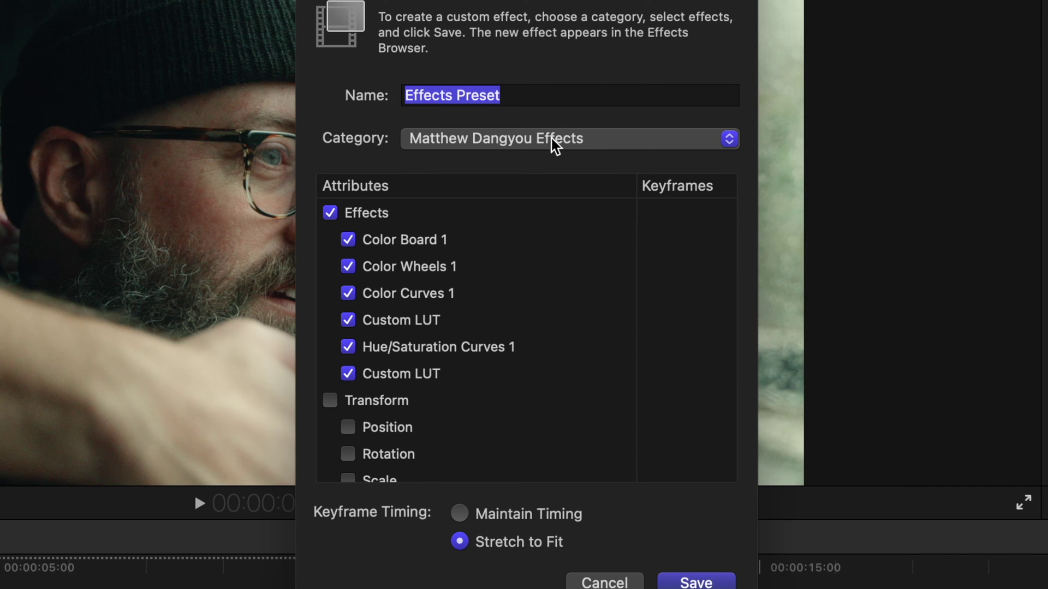
{"action": "left_click", "coordinate": [554, 152]}
{"action": "left_click", "coordinate": [622, 582]}
{"action": "left_click", "coordinate": [623, 582]}
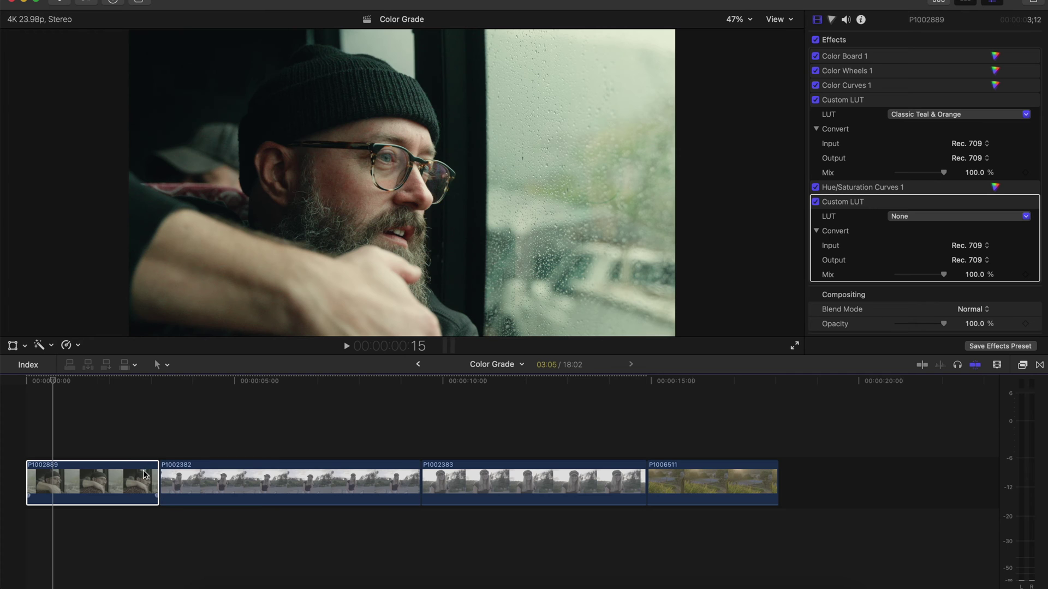
Place a copy of clip P1002889 above the original and delete all of the copy's effects from Color Board 1 to the last Custom LUT
{"action": "left_click_drag", "start_coordinate": [146, 475], "coordinate": [145, 432]}
{"action": "left_click", "coordinate": [880, 57]}
{"action": "left_click", "coordinate": [843, 202], "text": "shift"}
{"action": "key", "text": "Delete"}
Apply the default video effect to the copied clip above P1002889
{"action": "left_click", "coordinate": [107, 425]}
{"action": "key", "text": "alt+e"}
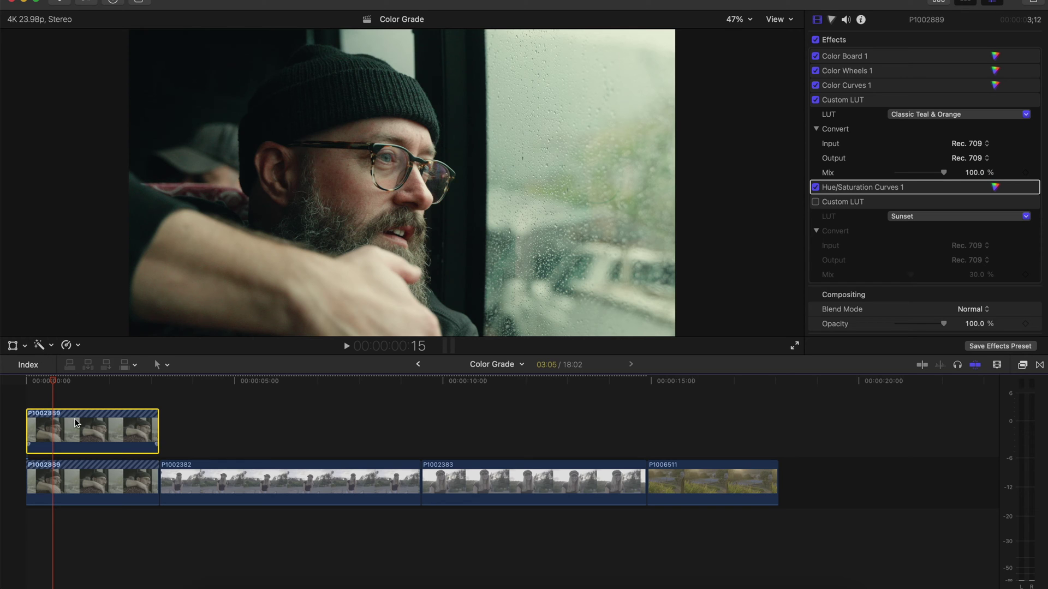
Find Default Color Preset in the custom presets category of the Effects browser and examine its option for becoming the default video effect
{"action": "left_click", "coordinate": [1023, 365]}
{"action": "scroll", "coordinate": [738, 524], "scroll_direction": "down", "scroll_amount": 3}
{"action": "scroll", "coordinate": [738, 524], "scroll_direction": "up", "scroll_amount": 3}
{"action": "scroll", "coordinate": [737, 521], "scroll_direction": "down", "scroll_amount": 5}
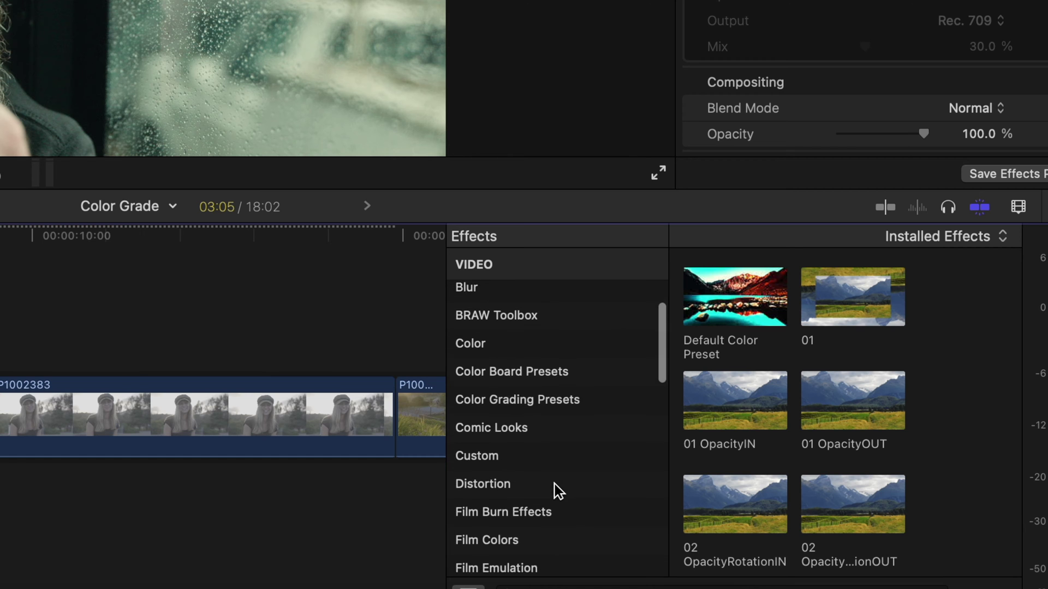
{"action": "scroll", "coordinate": [554, 484], "scroll_direction": "down", "scroll_amount": 5}
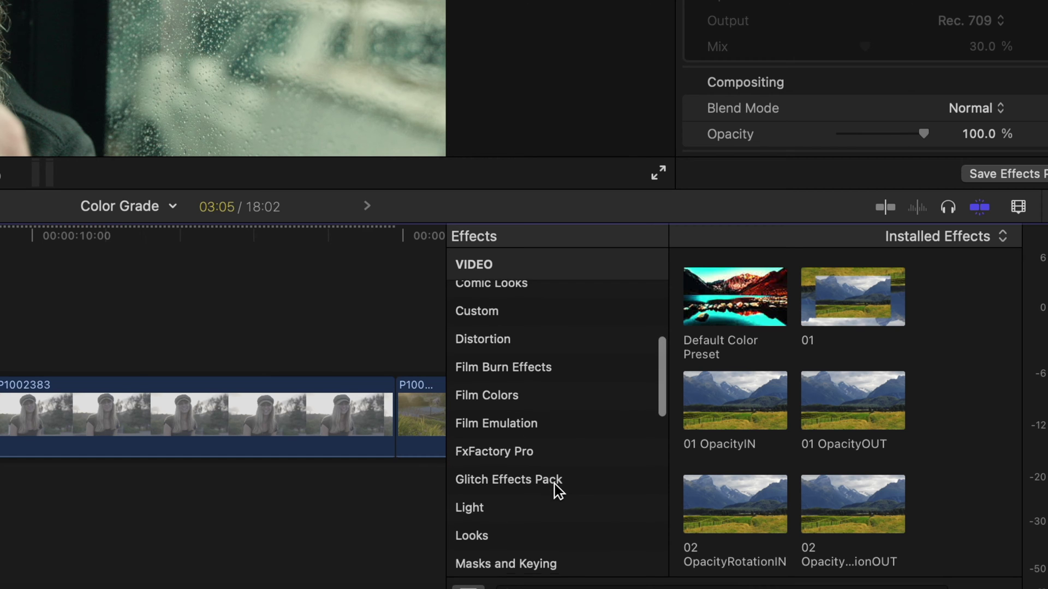
{"action": "left_click", "coordinate": [542, 452]}
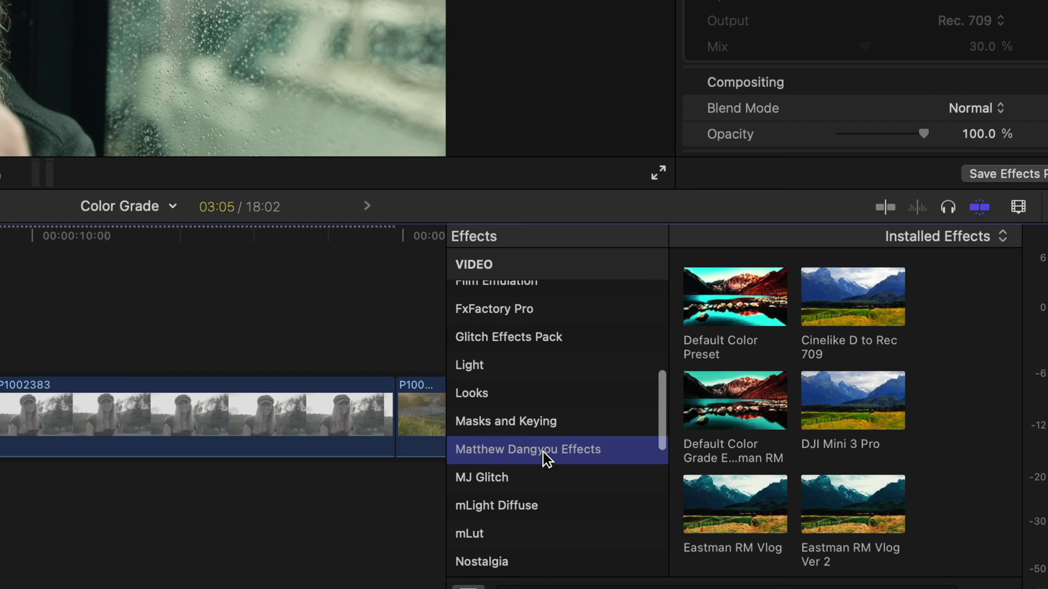
{"action": "left_click", "coordinate": [735, 292]}
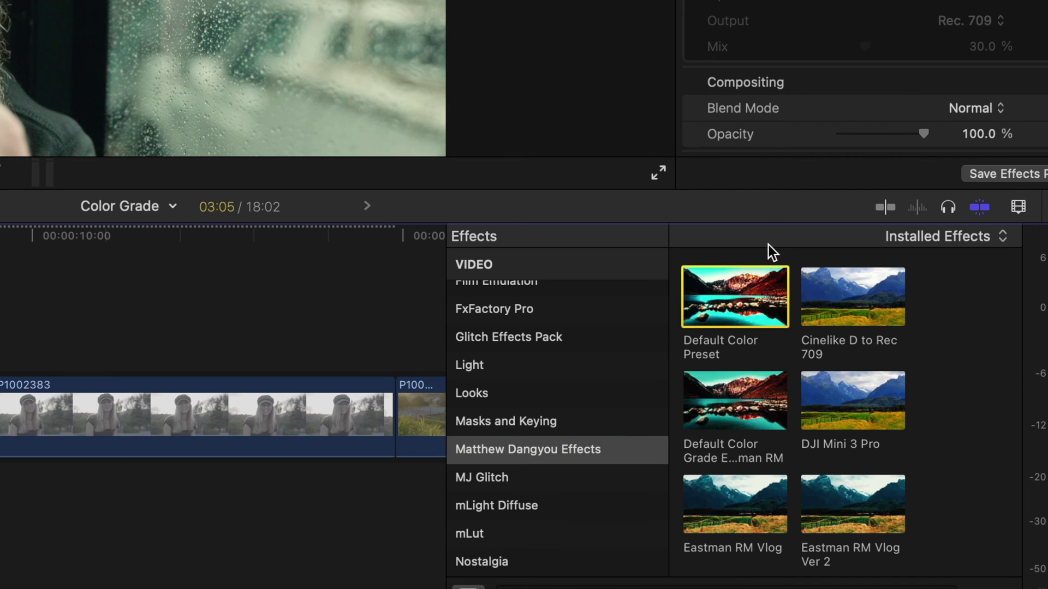
{"action": "right_click", "coordinate": [745, 287]}
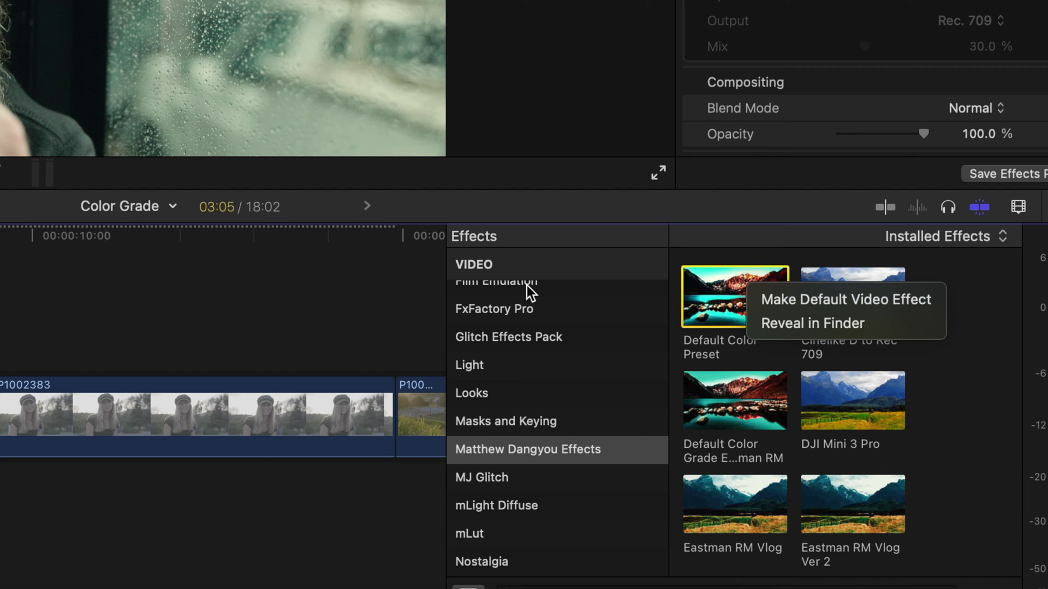
{"action": "left_click", "coordinate": [541, 388]}
{"action": "scroll", "coordinate": [539, 388], "scroll_direction": "up", "scroll_amount": 5}
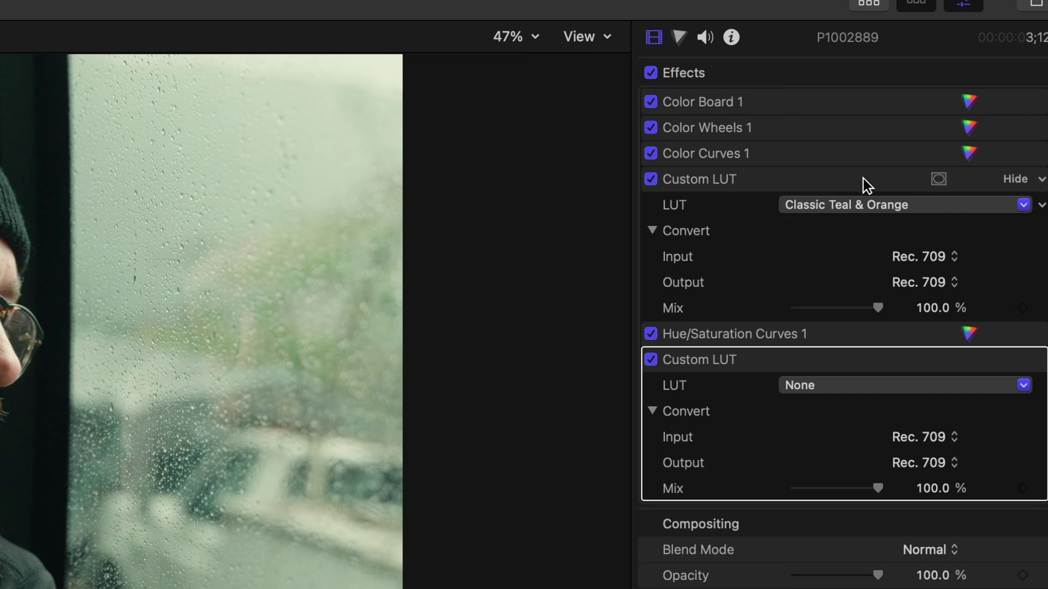
Change the first Custom LUT effect, above Hue/Saturation Curves 1, to VLog to V709 from the Flat Conversion group
{"action": "left_click", "coordinate": [851, 205]}
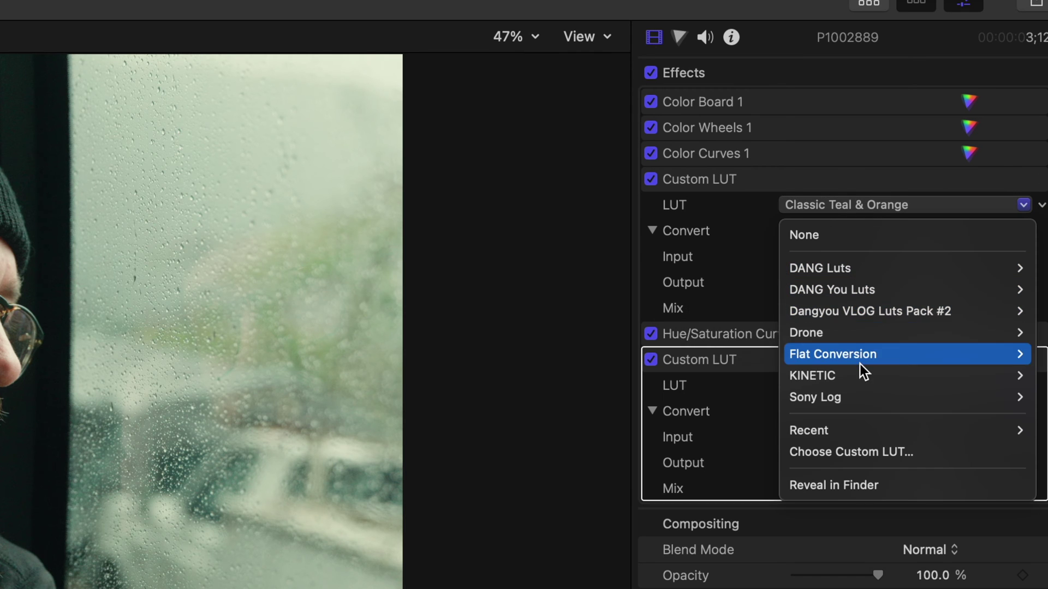
{"action": "mouse_move", "coordinate": [843, 365]}
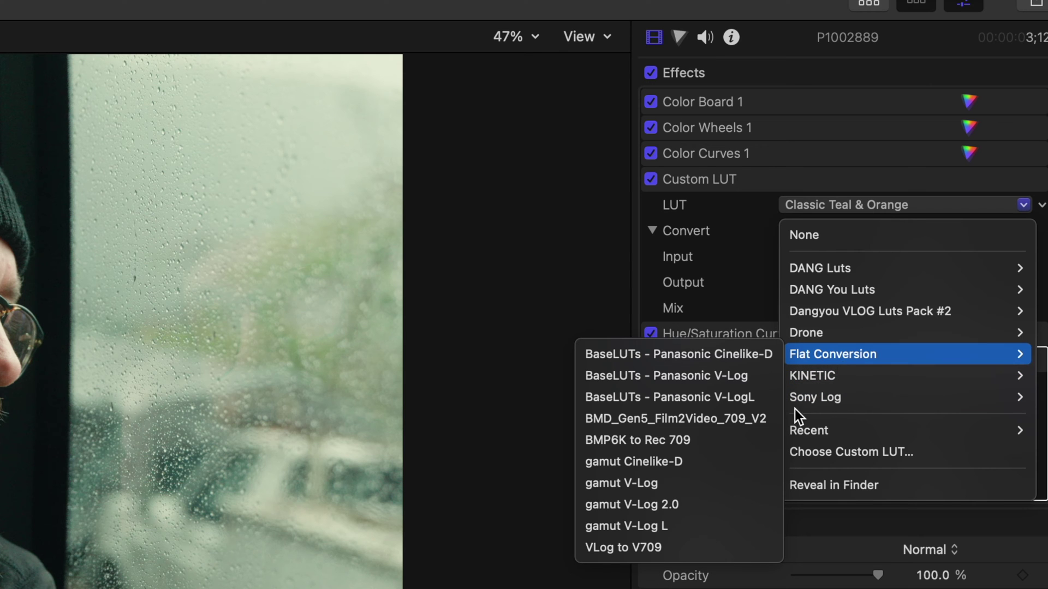
{"action": "left_click", "coordinate": [646, 552]}
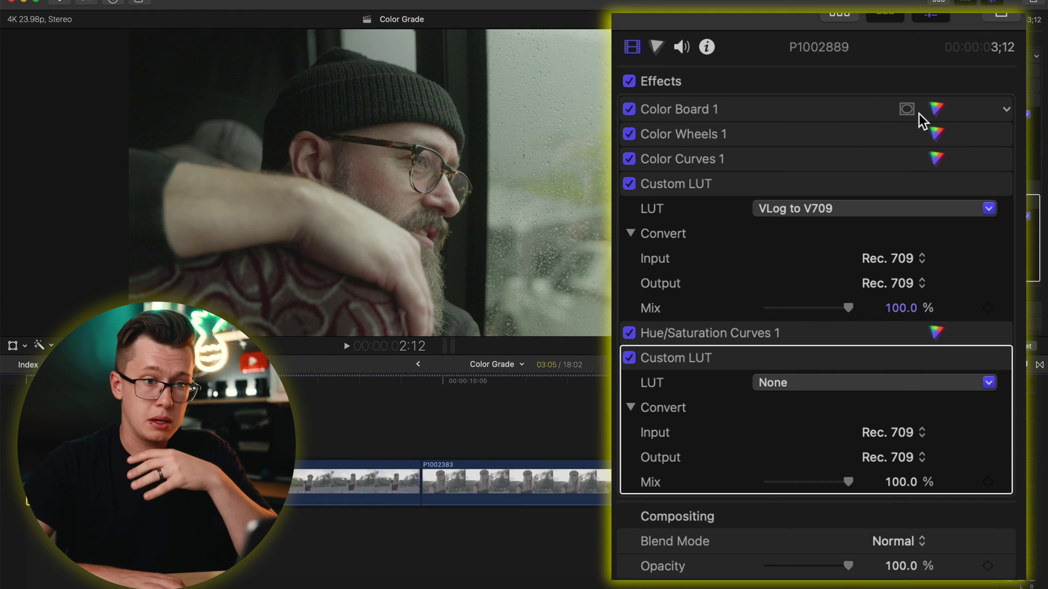
In Color Board 1, set the exposure to -13% for shadows, 3% for midtones and 3% for highlights
{"action": "left_click", "coordinate": [934, 109]}
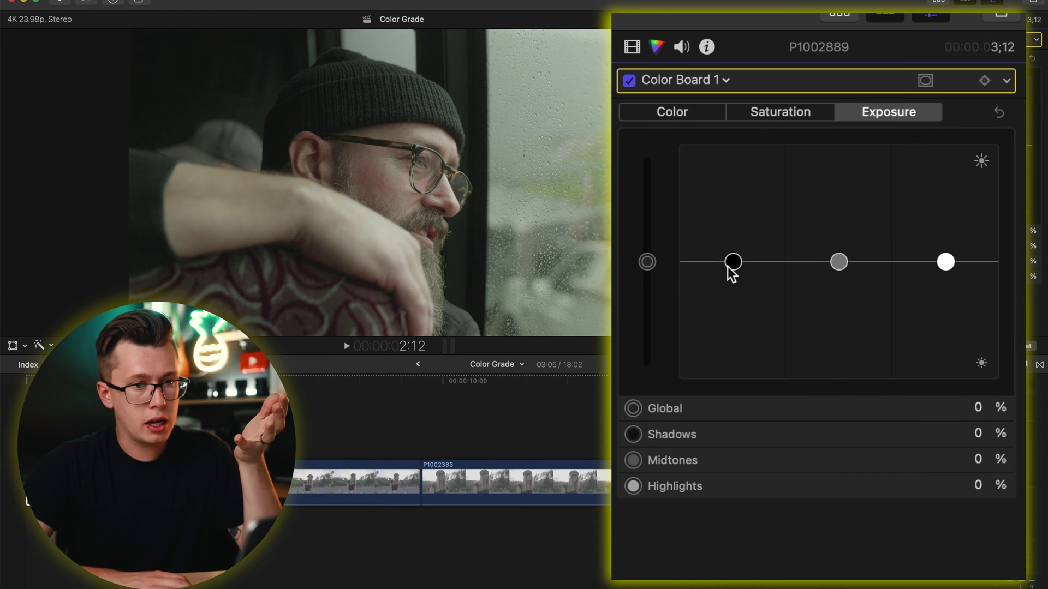
{"action": "left_click_drag", "start_coordinate": [728, 267], "coordinate": [732, 281]}
{"action": "left_click_drag", "start_coordinate": [840, 262], "coordinate": [839, 258]}
{"action": "mouse_move", "coordinate": [946, 262]}
{"action": "left_mouse_down"}
{"action": "mouse_move", "coordinate": [944, 250]}
{"action": "mouse_move", "coordinate": [944, 260]}
{"action": "left_mouse_up"}
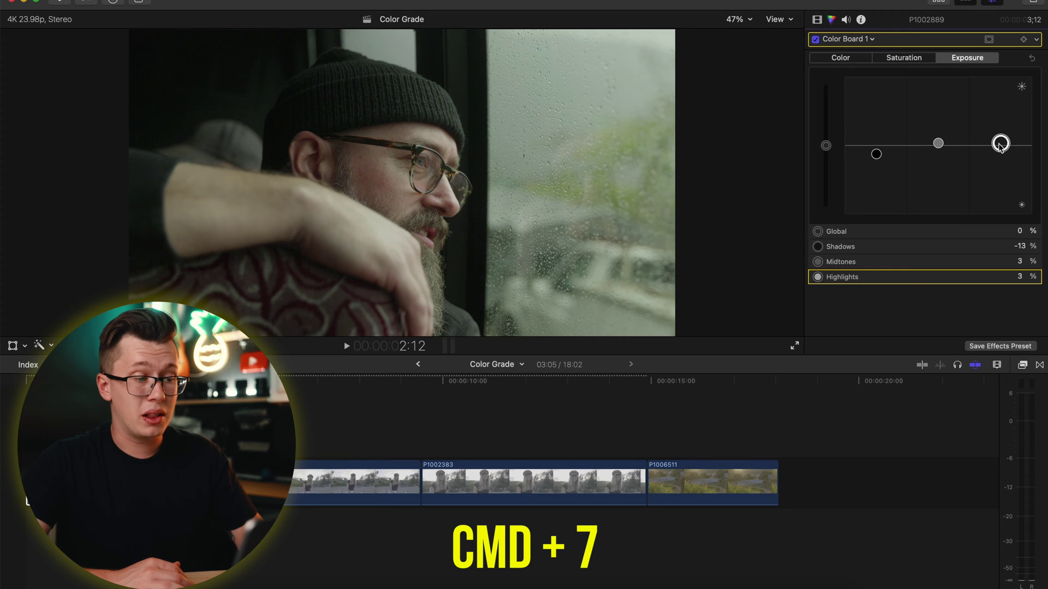
Show the video scopes with only the waveform, and set Color Board 1's shadows exposure to -11%
{"action": "key", "text": "super+7"}
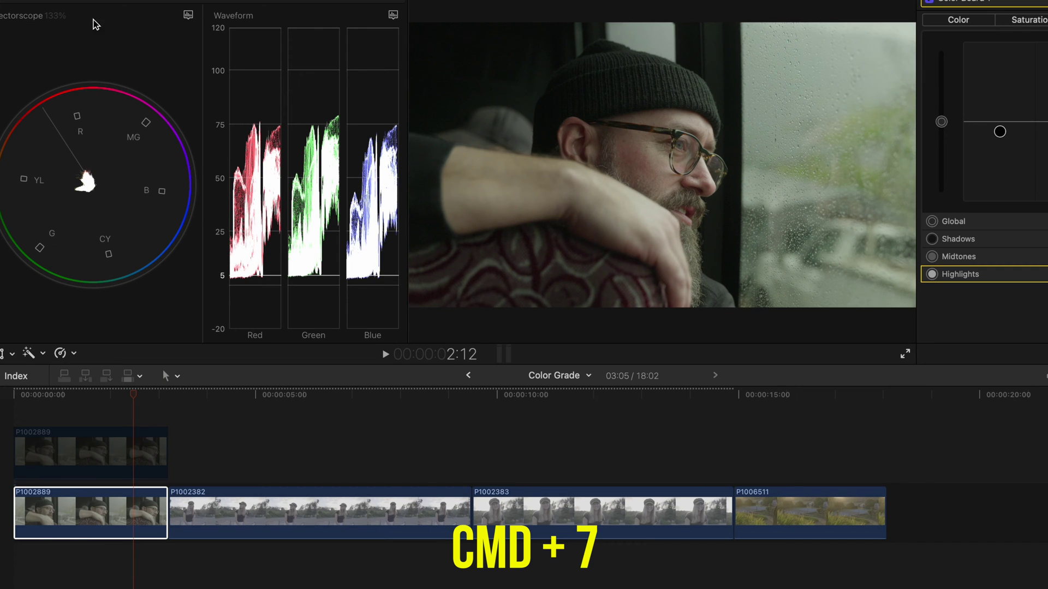
{"action": "left_click", "coordinate": [392, 15]}
{"action": "left_click", "coordinate": [262, 16]}
{"action": "left_click_drag", "start_coordinate": [1000, 127], "coordinate": [1002, 132]}
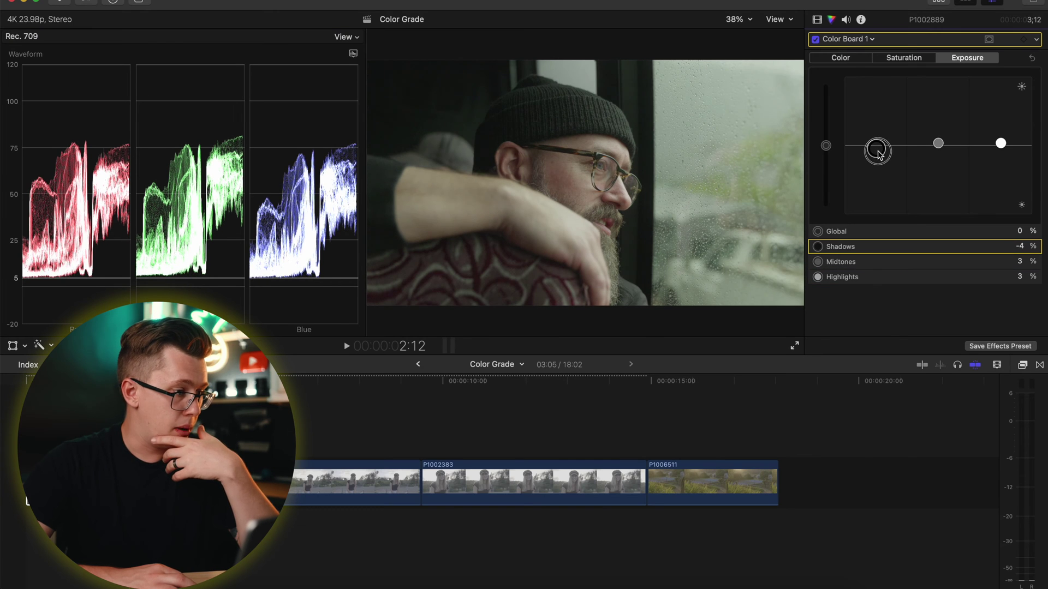
{"action": "left_click_drag", "start_coordinate": [878, 153], "coordinate": [877, 157]}
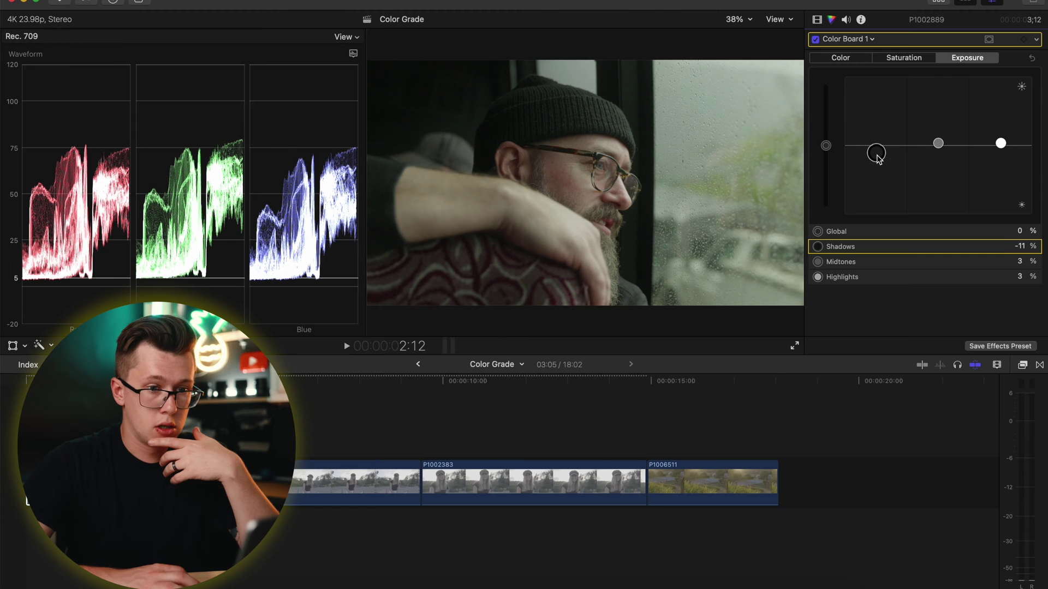
In Color Wheels 1, raise the global saturation, brighten the highlights and midtones slightly, and darken the shadows slightly
{"action": "left_click", "coordinate": [855, 40]}
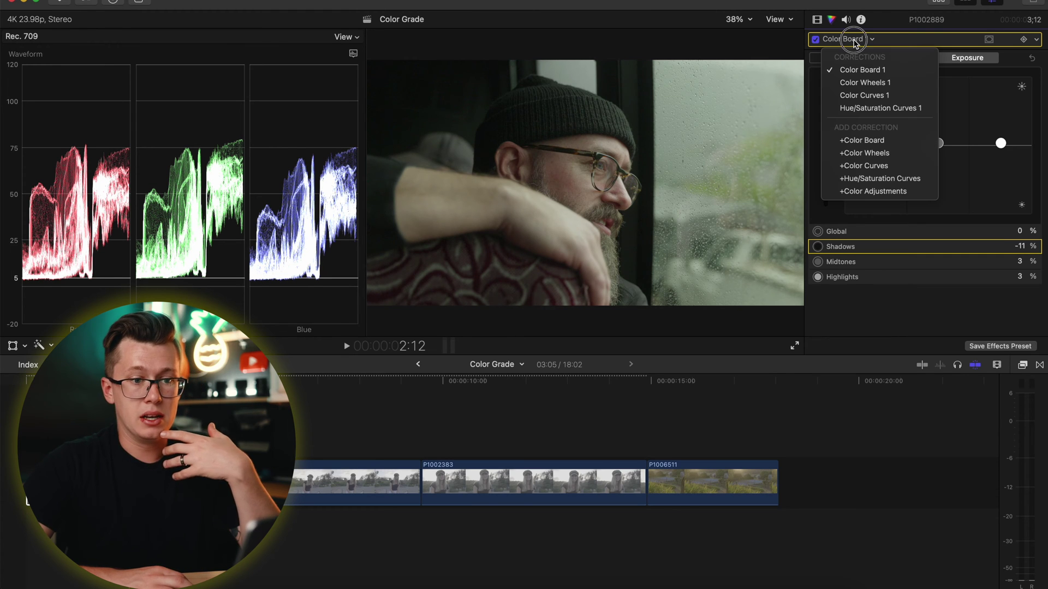
{"action": "left_click", "coordinate": [865, 82]}
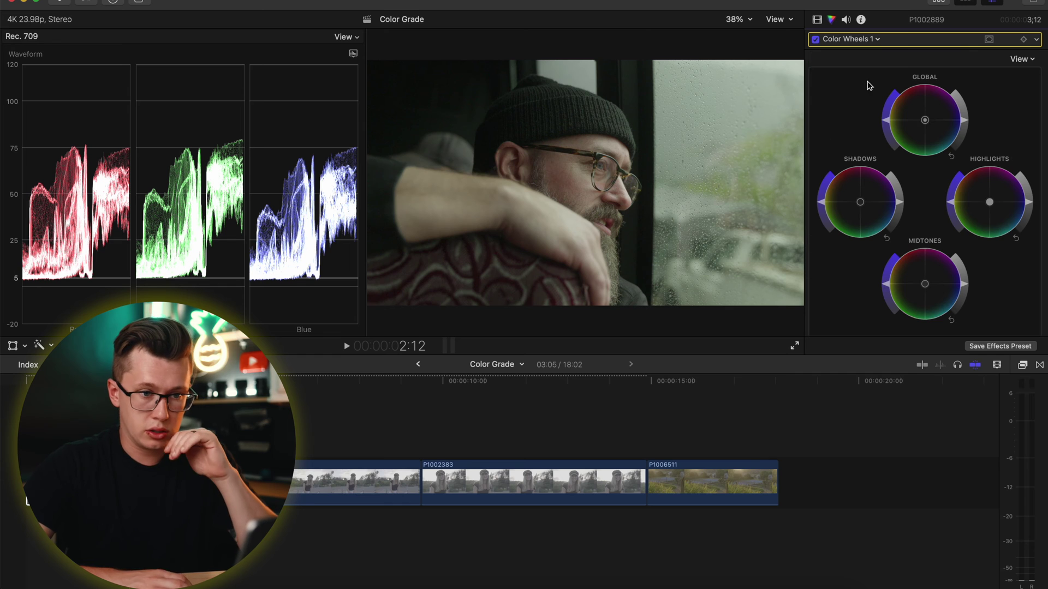
{"action": "left_click_drag", "start_coordinate": [891, 121], "coordinate": [888, 113]}
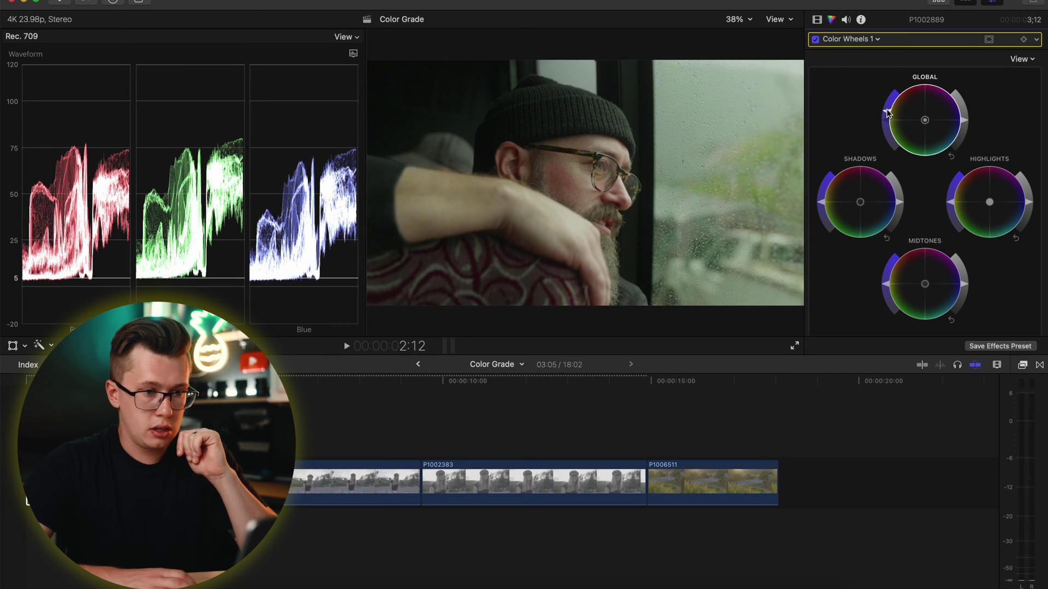
{"action": "left_click_drag", "start_coordinate": [1036, 184], "coordinate": [1024, 197]}
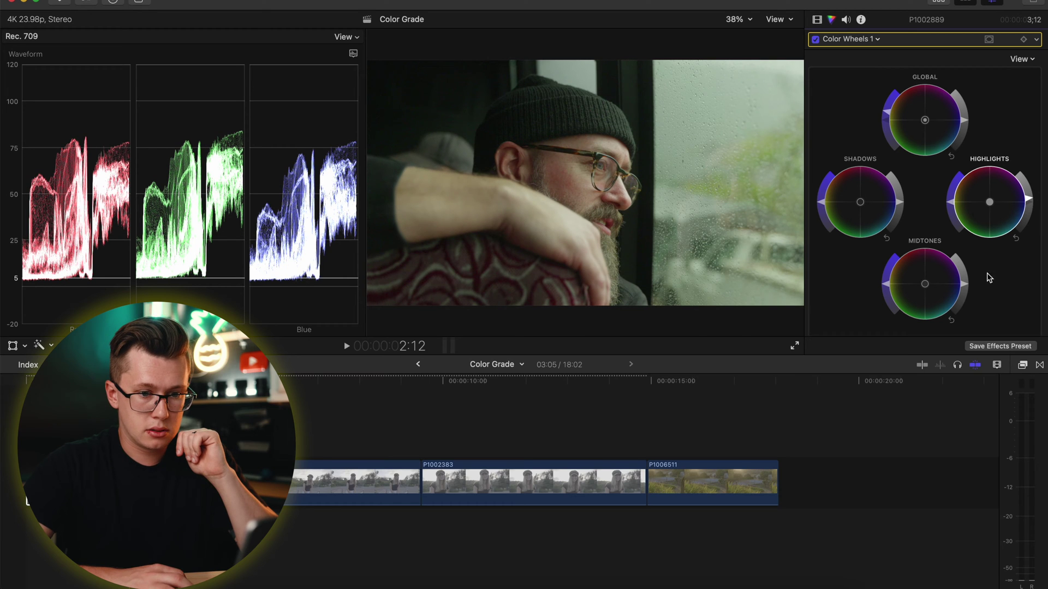
{"action": "left_click_drag", "start_coordinate": [965, 288], "coordinate": [964, 288]}
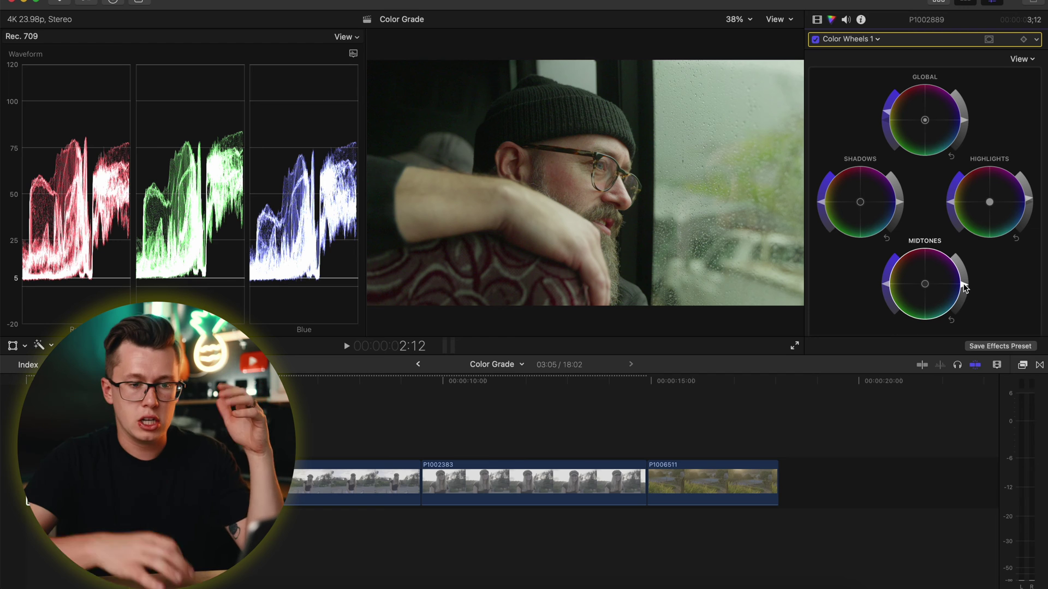
{"action": "left_click_drag", "start_coordinate": [900, 203], "coordinate": [900, 205]}
{"action": "left_click_drag", "start_coordinate": [965, 288], "coordinate": [962, 279]}
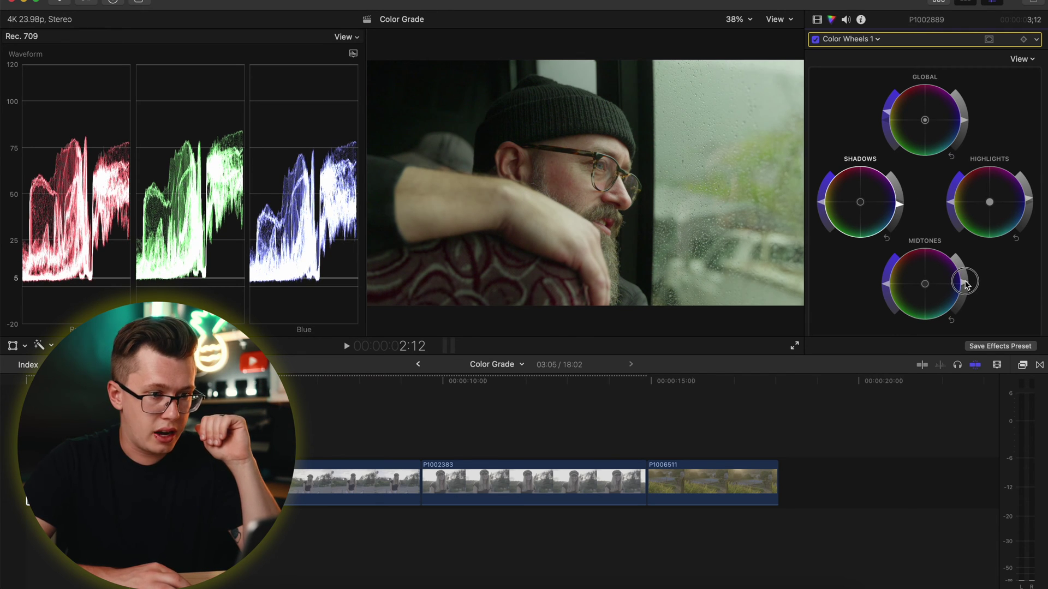
{"action": "left_click_drag", "start_coordinate": [1032, 202], "coordinate": [1031, 201]}
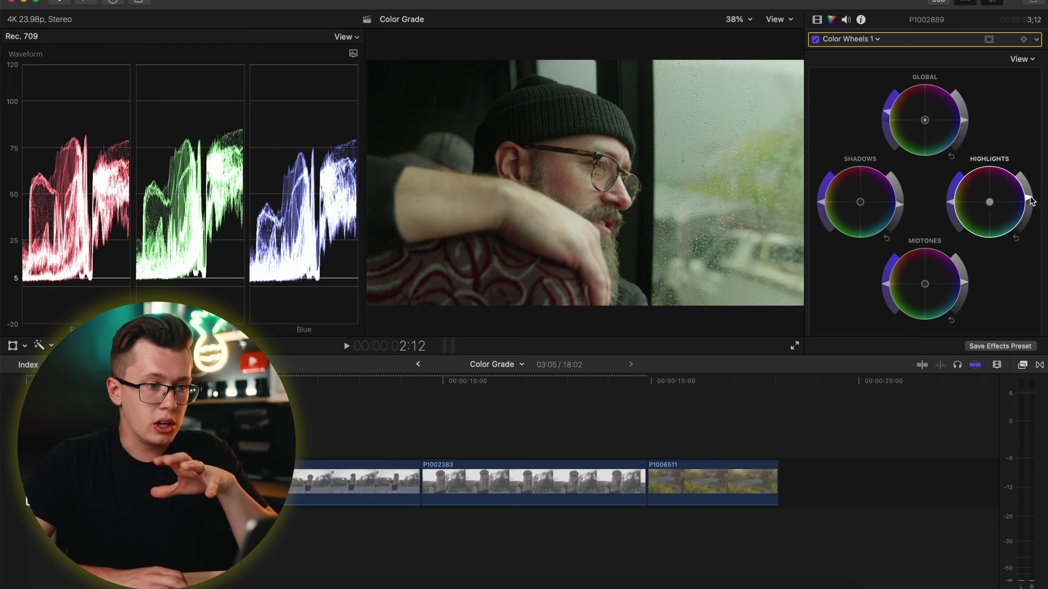
In Color Board 1, set the highlights exposure to 6% and the midtones color to 32° at 1%
{"action": "left_click", "coordinate": [872, 39]}
{"action": "left_click", "coordinate": [868, 68]}
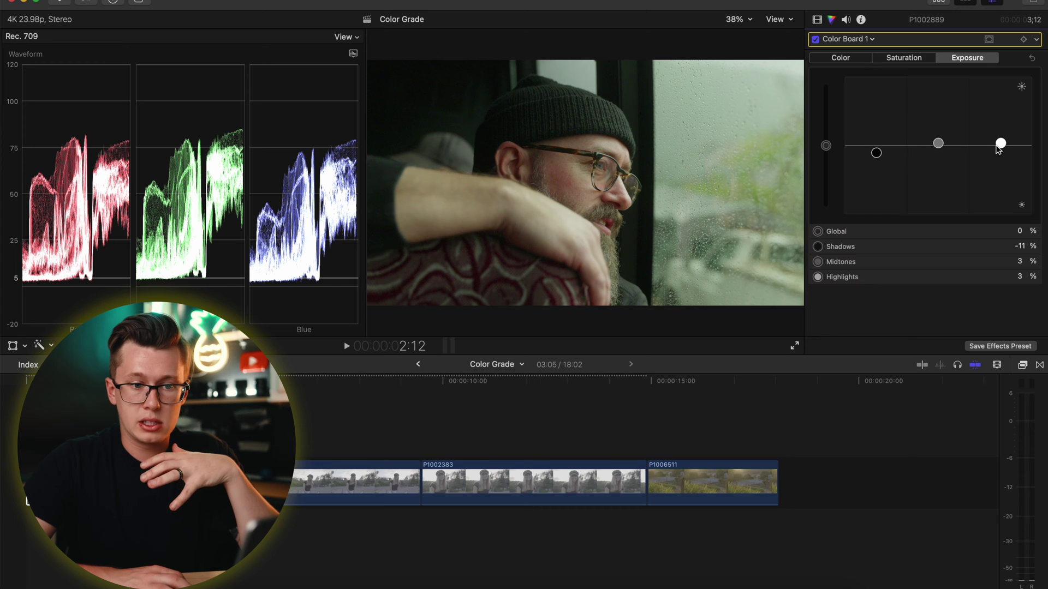
{"action": "left_click_drag", "start_coordinate": [1000, 143], "coordinate": [1001, 142]}
{"action": "key", "text": "F2"}
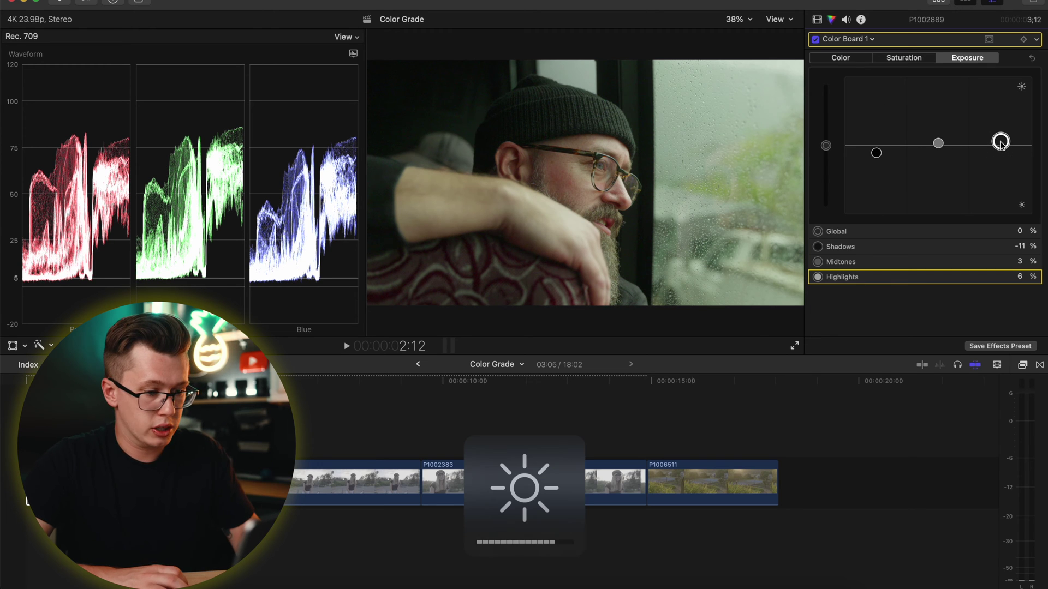
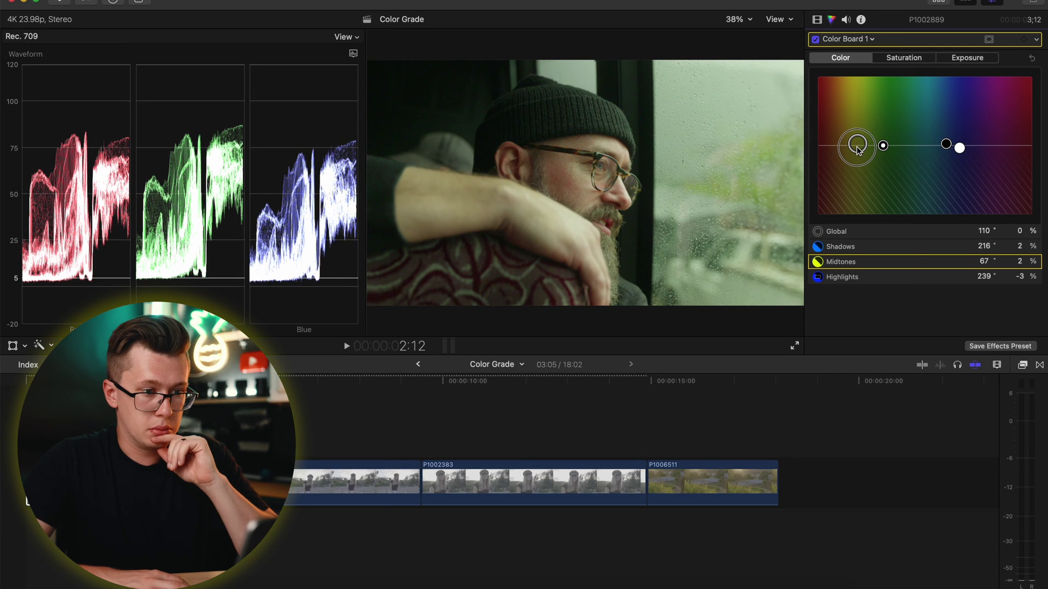
{"action": "left_click_drag", "start_coordinate": [846, 148], "coordinate": [838, 151]}
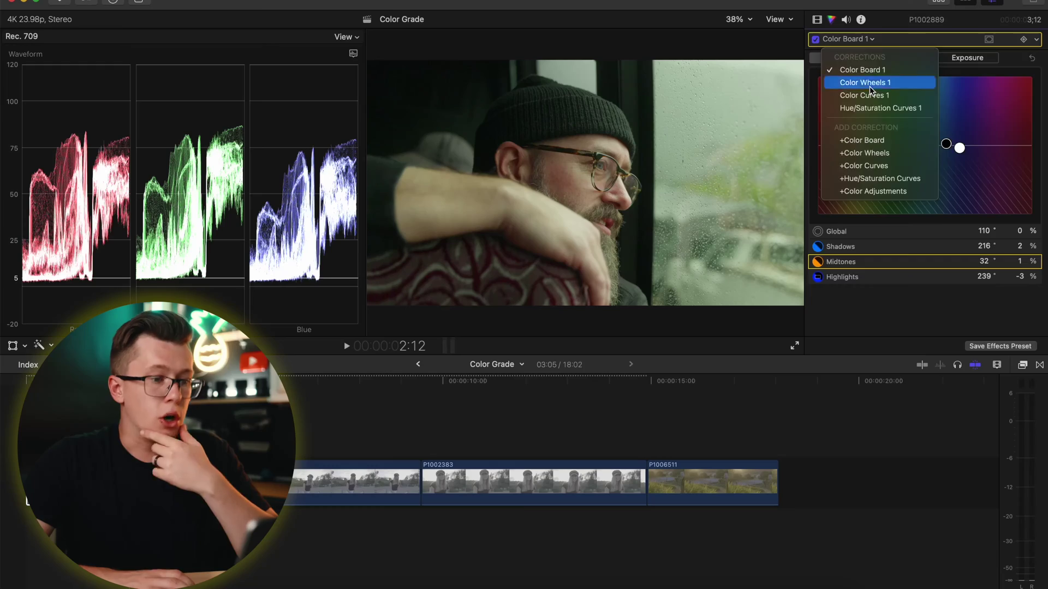
Fine-tune the shadows brightness in Color Wheels 1 and try out its temperature adjustment
{"action": "left_click", "coordinate": [869, 85]}
{"action": "left_click_drag", "start_coordinate": [899, 179], "coordinate": [901, 192]}
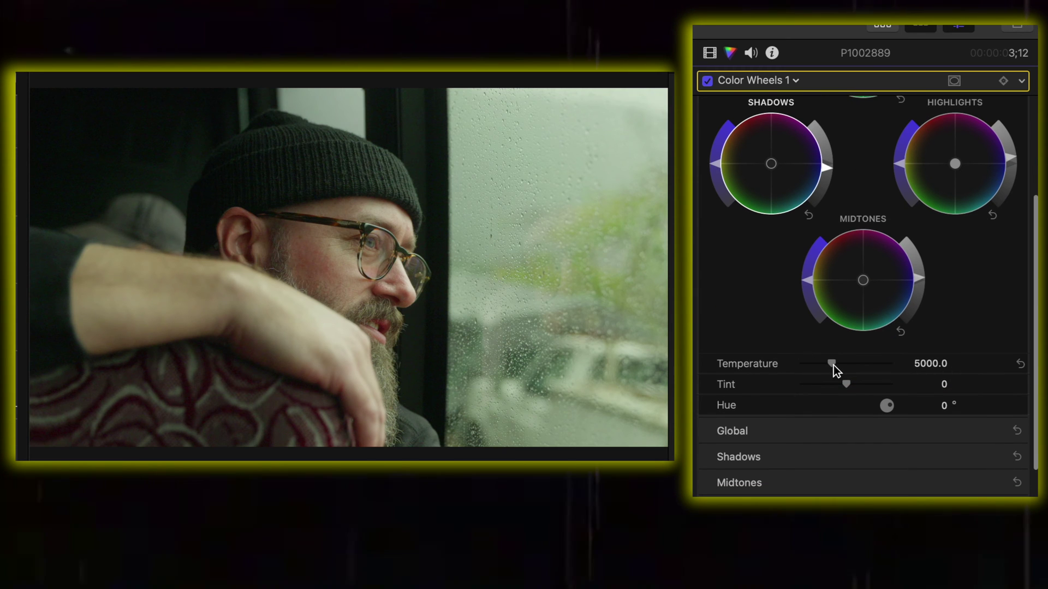
{"action": "left_click_drag", "start_coordinate": [833, 366], "coordinate": [846, 382]}
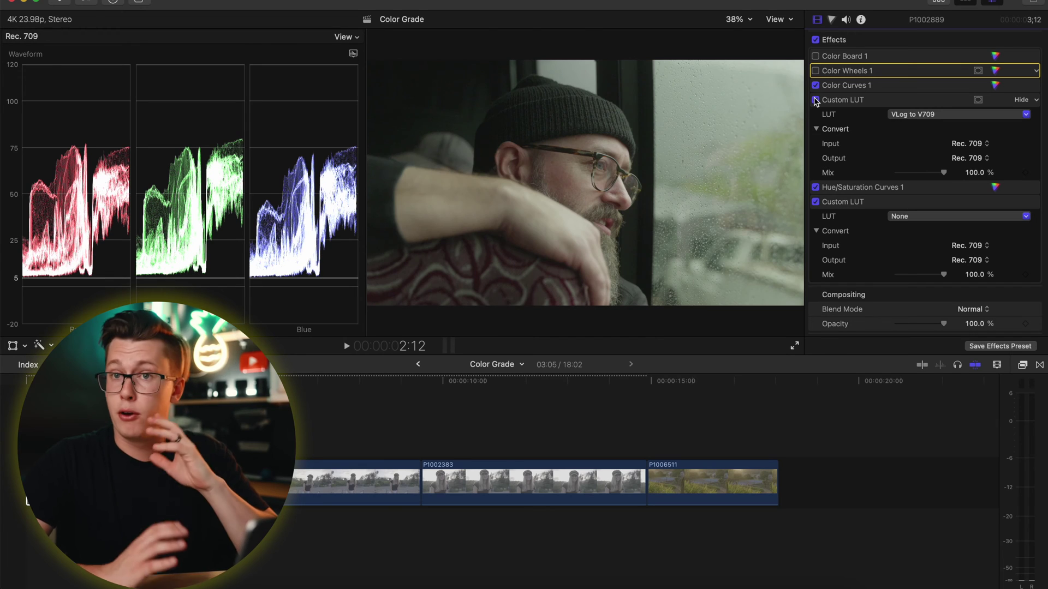
Turn Color Board 1 and Color Wheels 1 back on, and adjust the highlights saturation in Color Wheels 1
{"action": "left_click", "coordinate": [815, 56]}
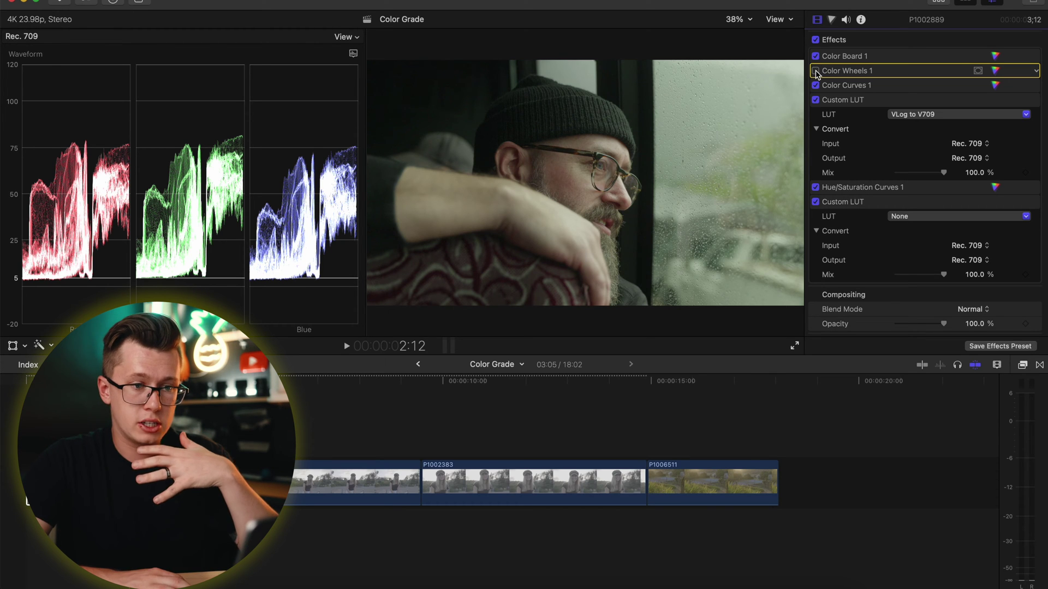
{"action": "left_click", "coordinate": [816, 71]}
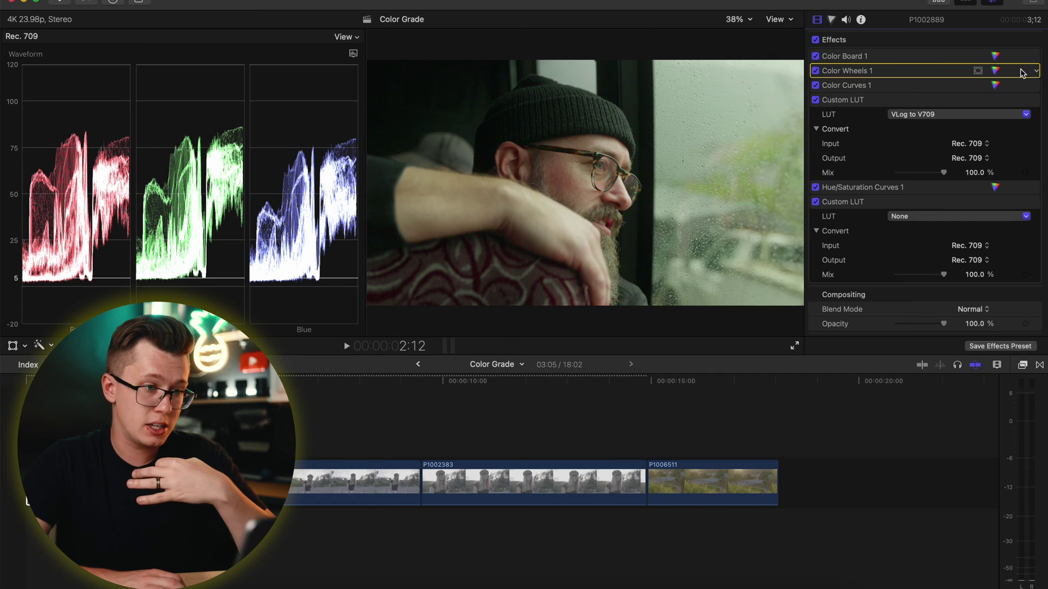
{"action": "left_click", "coordinate": [994, 72]}
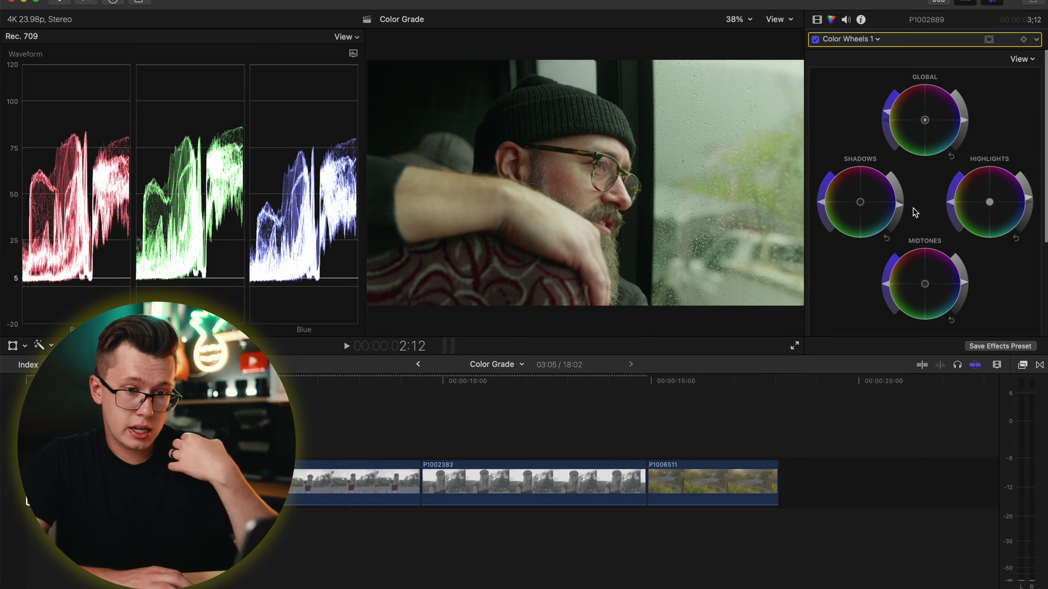
{"action": "left_click_drag", "start_coordinate": [951, 205], "coordinate": [952, 192]}
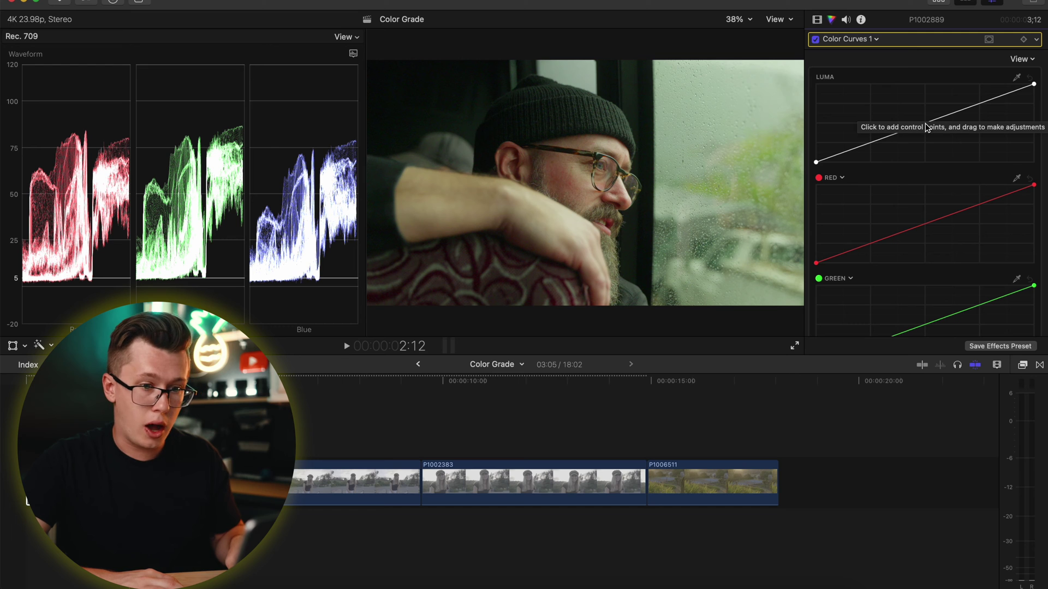
Add midtone and shadow control points to the luma curve in Color Curves 1 and lower the shadow point slightly
{"action": "left_click", "coordinate": [926, 122]}
{"action": "left_click", "coordinate": [870, 143]}
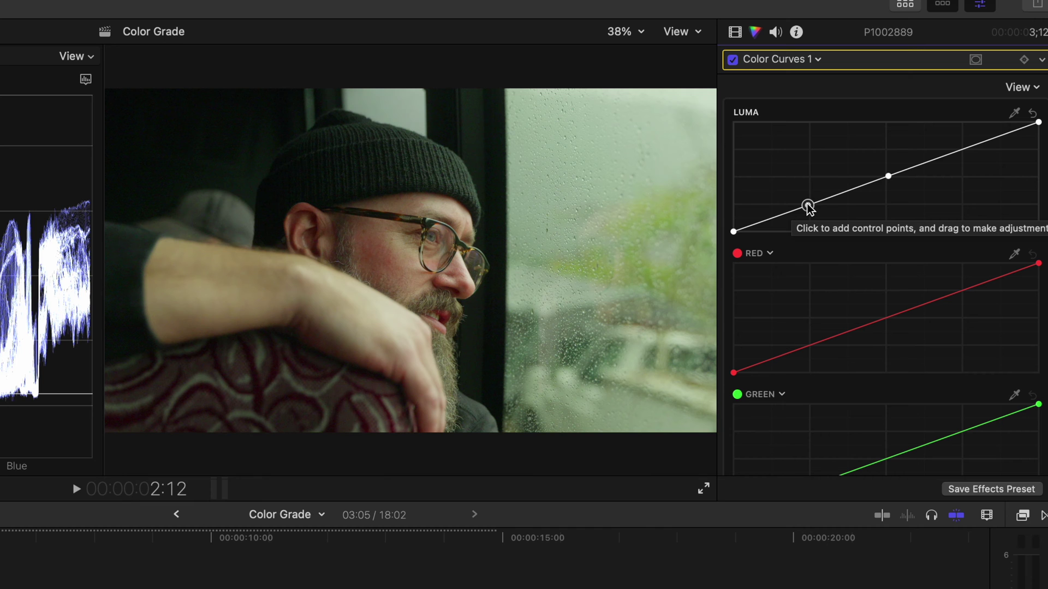
{"action": "left_click", "coordinate": [808, 206]}
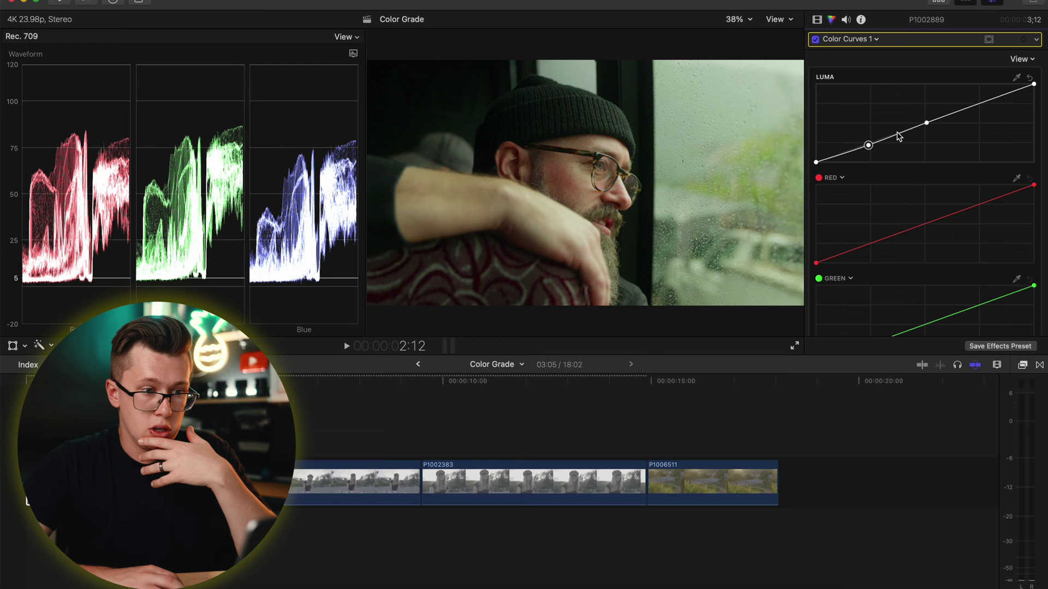
Add control points in the midtones and shadows of the red and green curves in Color Curves 1
{"action": "left_click", "coordinate": [842, 192]}
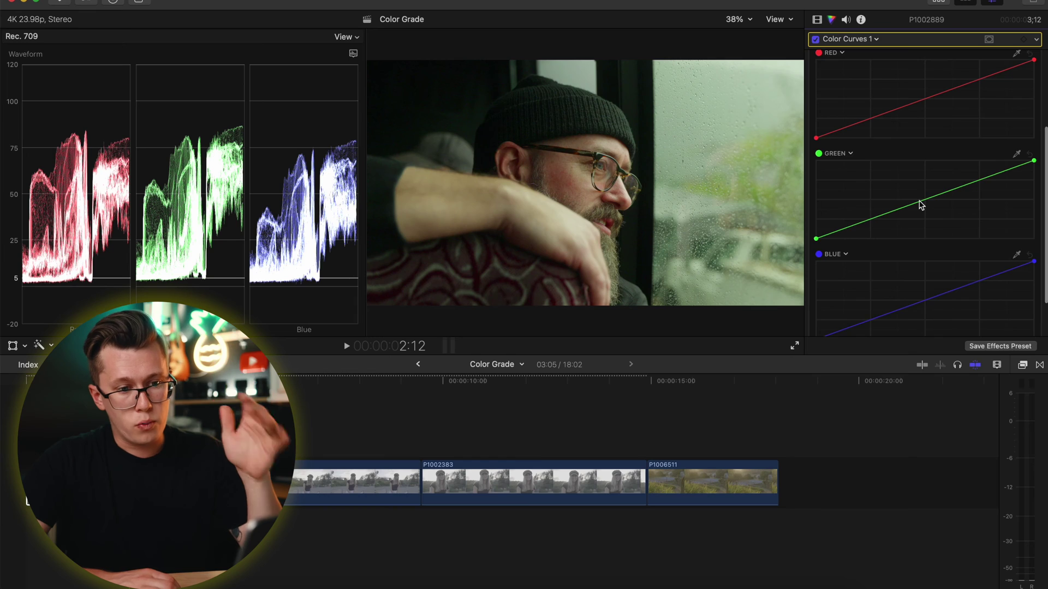
{"action": "scroll", "coordinate": [921, 205], "scroll_direction": "down", "scroll_amount": 5}
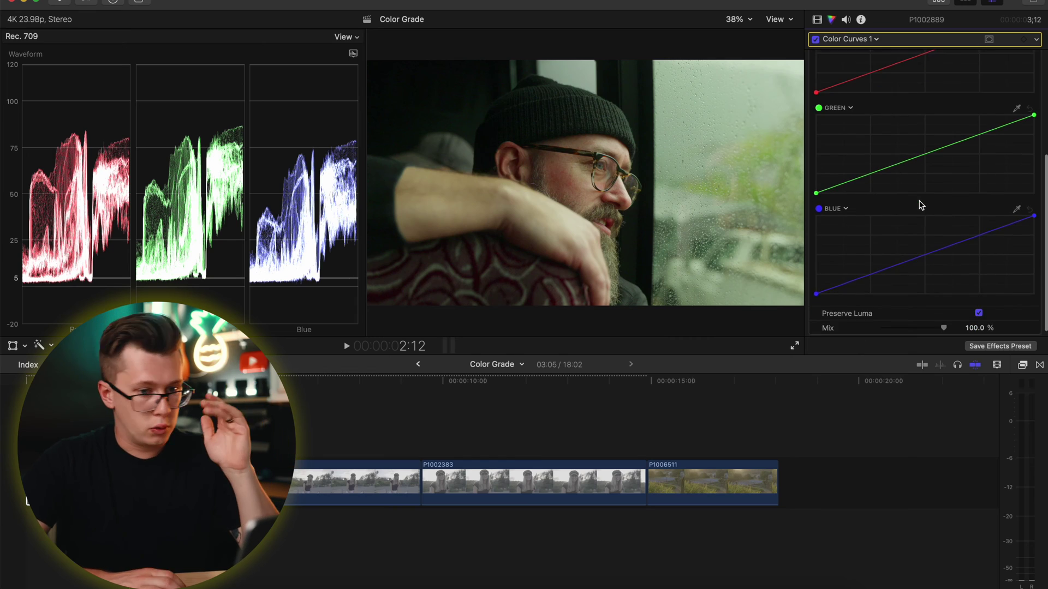
{"action": "scroll", "coordinate": [922, 205], "scroll_direction": "up", "scroll_amount": 10}
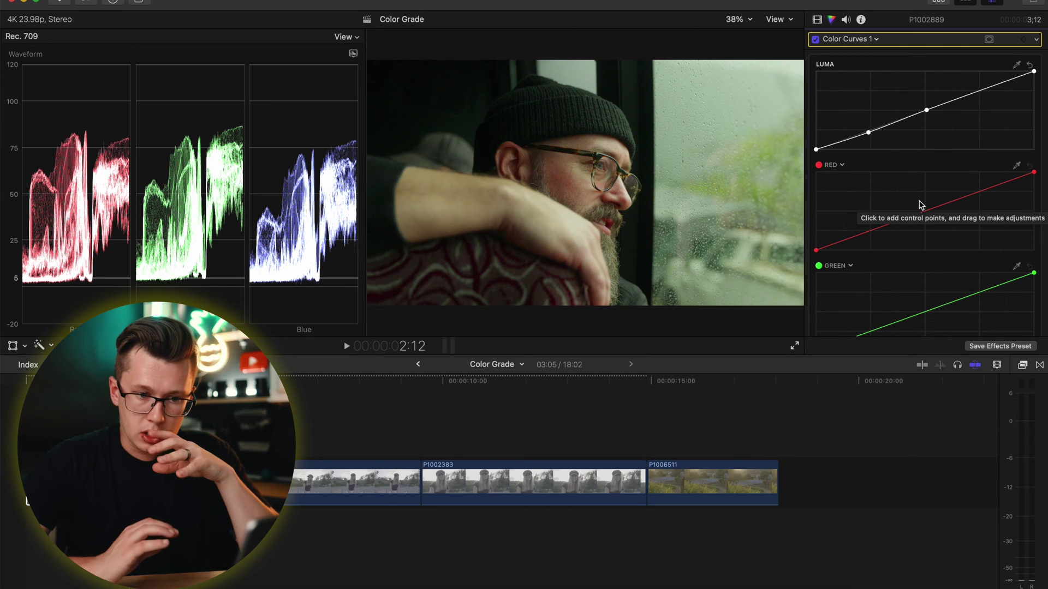
{"action": "scroll", "coordinate": [922, 196], "scroll_direction": "down", "scroll_amount": 1}
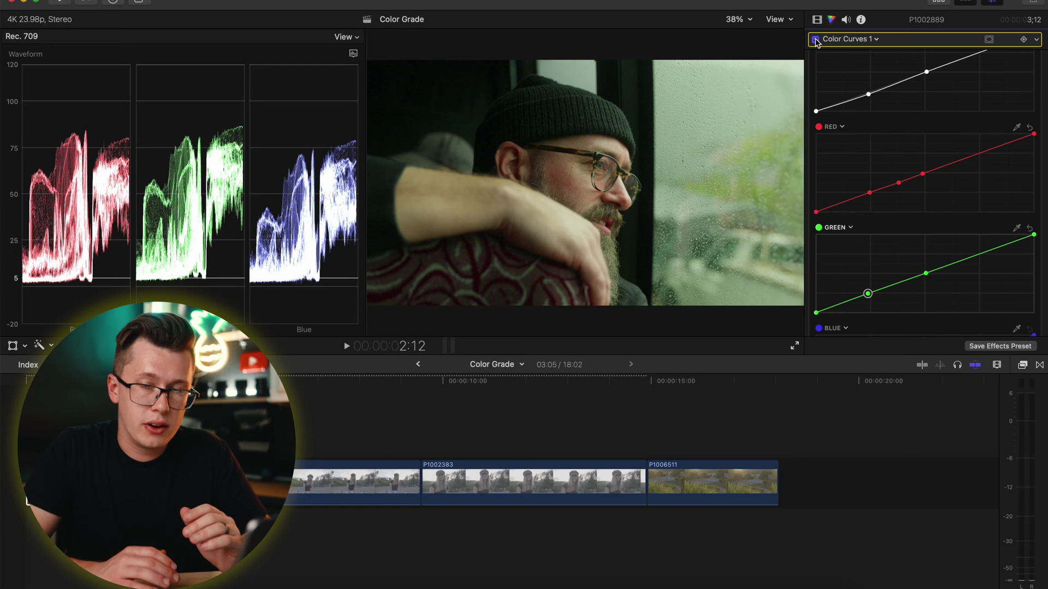
Look over the Hue/Saturation Curves 1 correction and return to the clip's effects list
{"action": "left_click", "coordinate": [855, 40]}
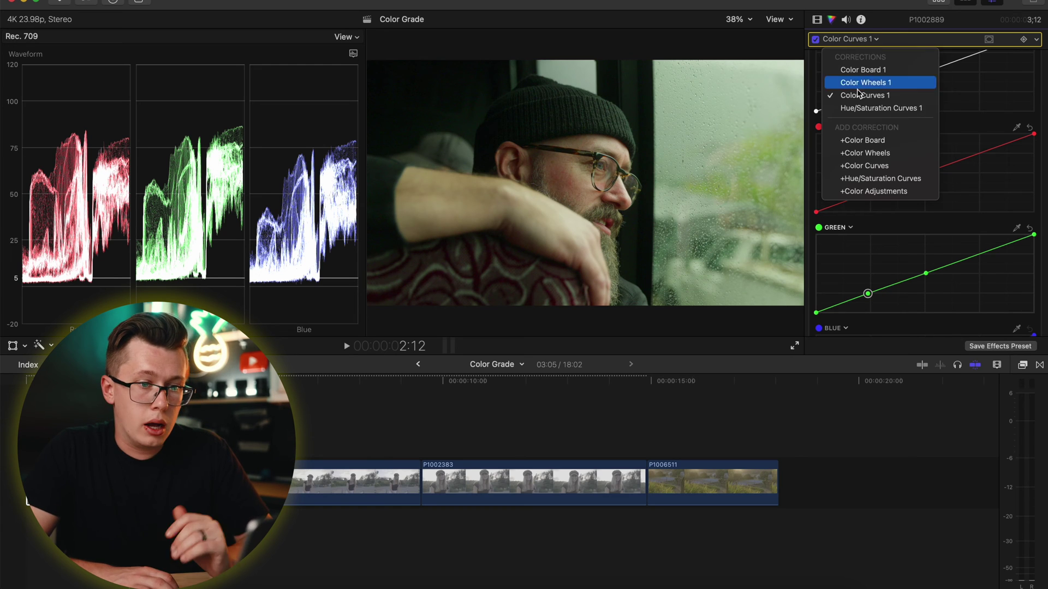
{"action": "left_click", "coordinate": [864, 107]}
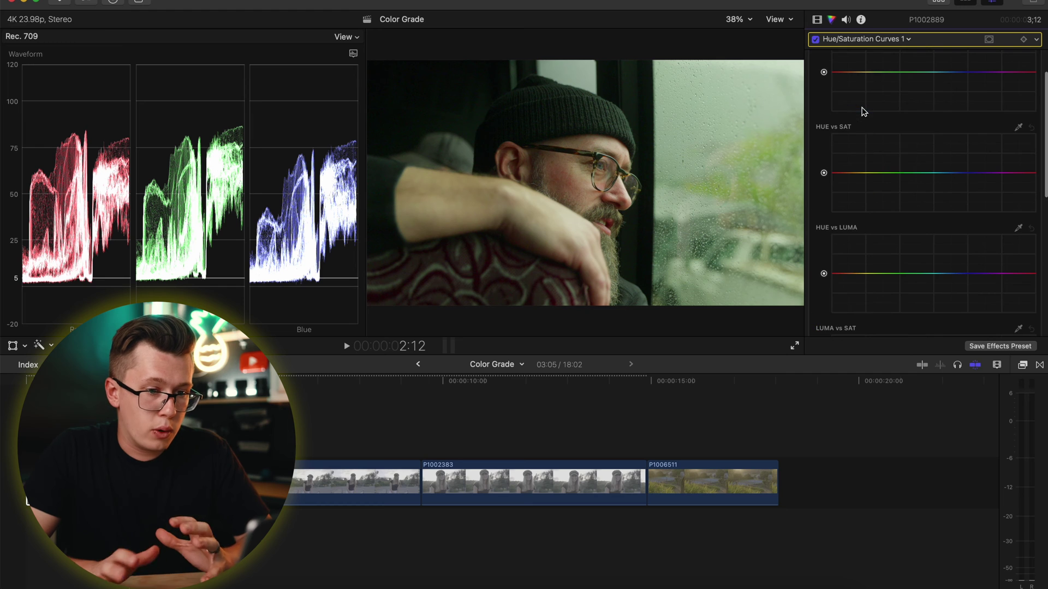
{"action": "left_click", "coordinate": [818, 21]}
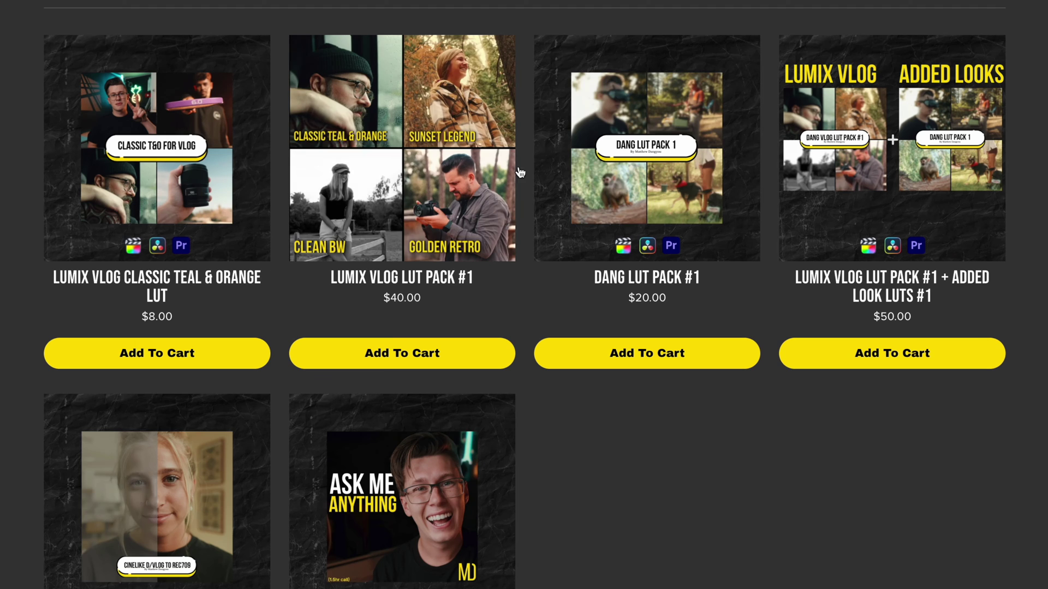
Switch to the 4x3 Films web store and open the DANG LUT PACK #1 product page
{"action": "left_click", "coordinate": [542, 138]}
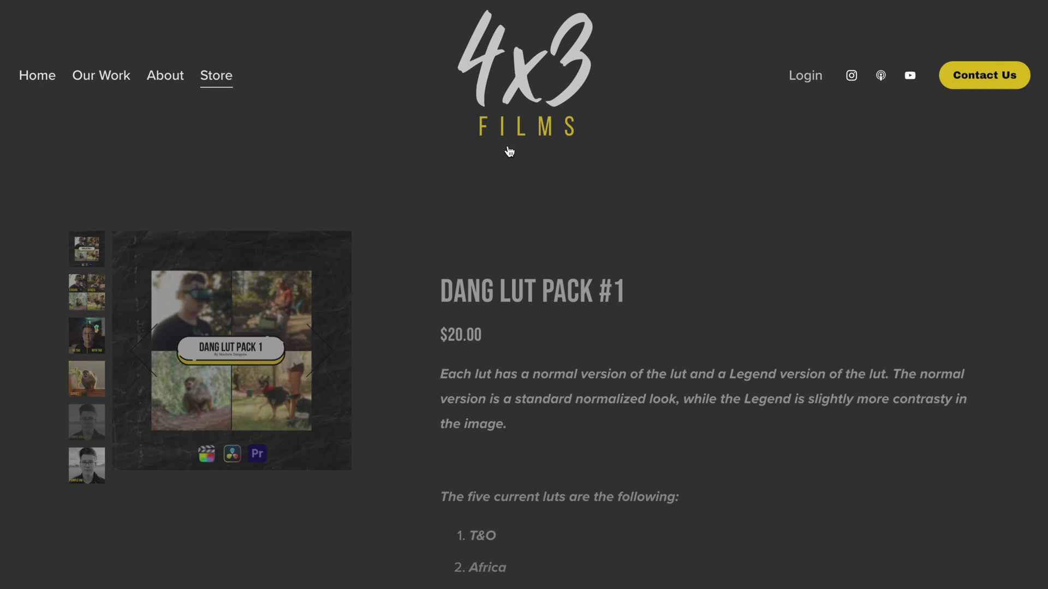
Look through the DANG LUT PACK #1 product page, including its sample images and the list of included LUTs
{"action": "scroll", "coordinate": [592, 265], "scroll_direction": "down", "scroll_amount": 4}
{"action": "scroll", "coordinate": [596, 267], "scroll_direction": "up", "scroll_amount": 1}
{"action": "left_click", "coordinate": [330, 147]}
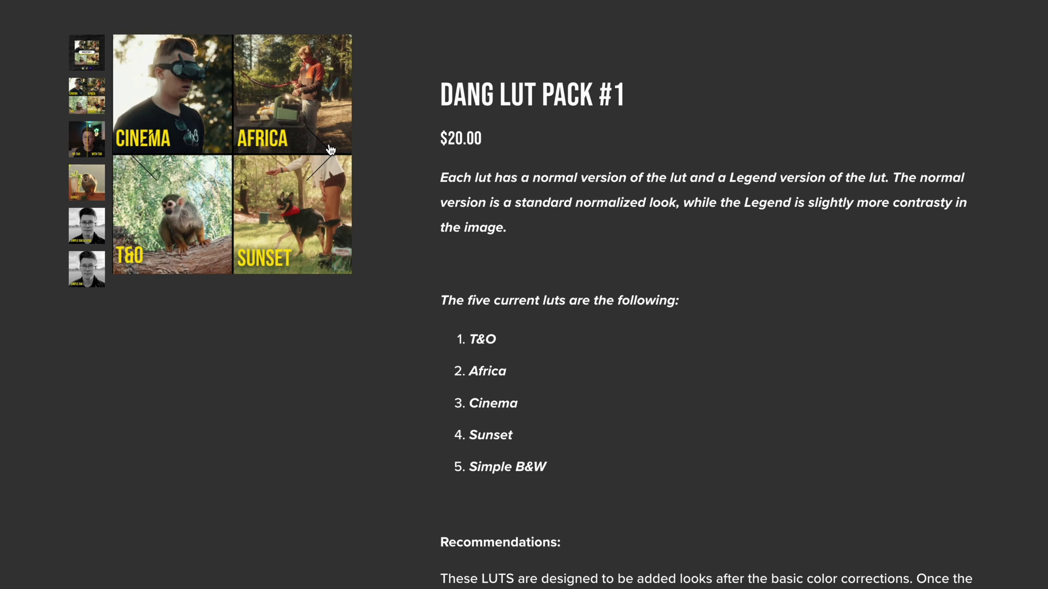
{"action": "left_click", "coordinate": [331, 149]}
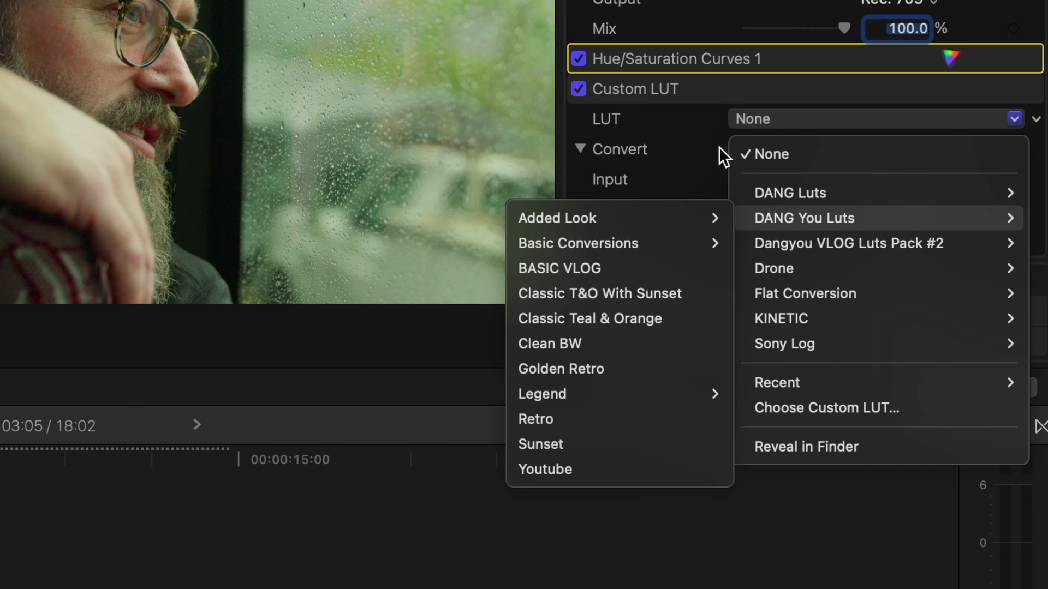
Load the T&O look from the Added Look group of DANG You Luts into the second Custom LUT effect
{"action": "mouse_move", "coordinate": [638, 219]}
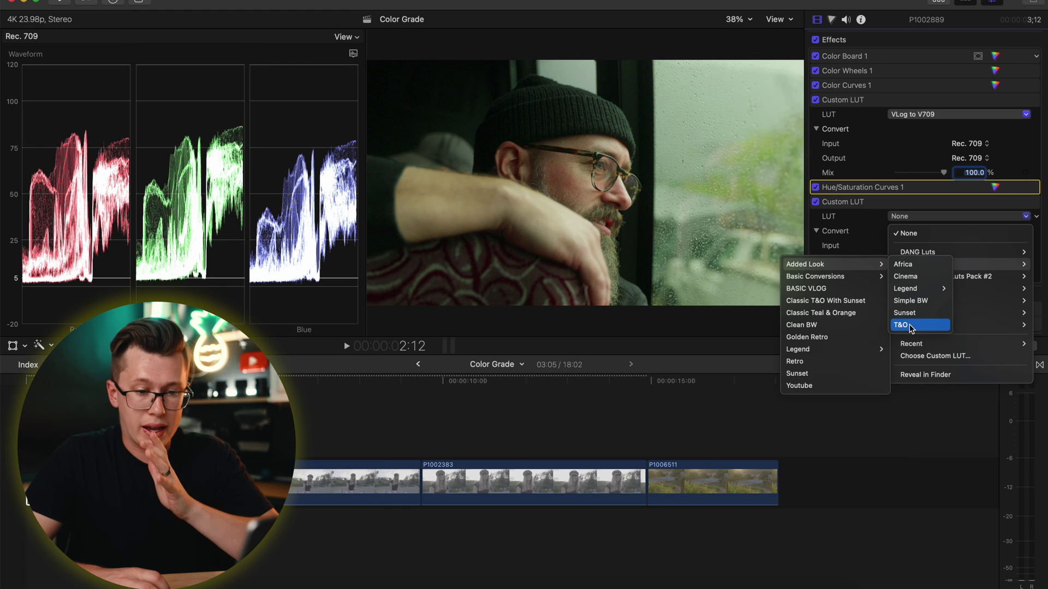
{"action": "mouse_move", "coordinate": [922, 290]}
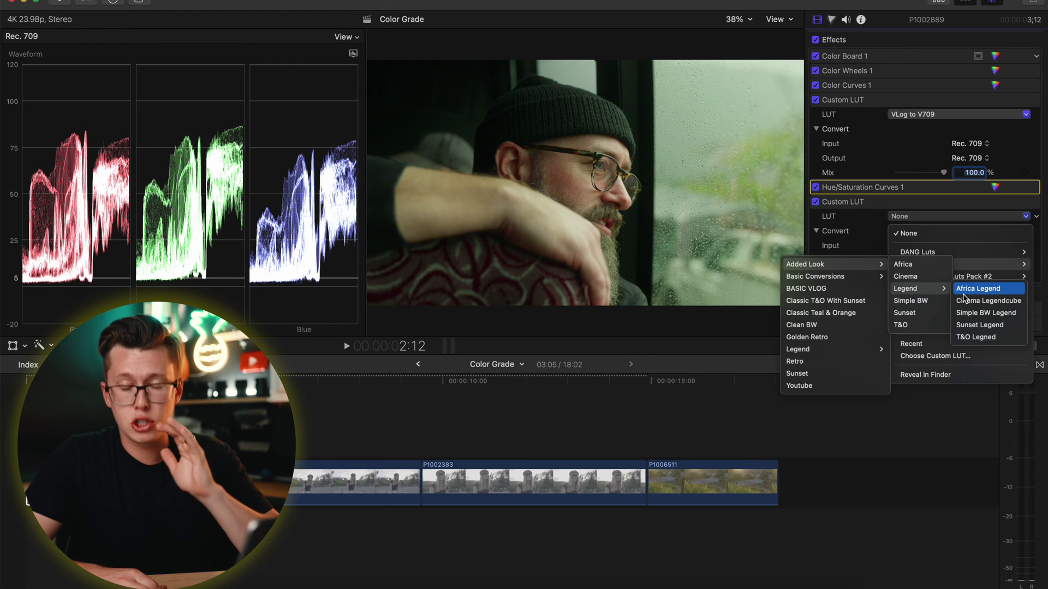
{"action": "left_click", "coordinate": [928, 326]}
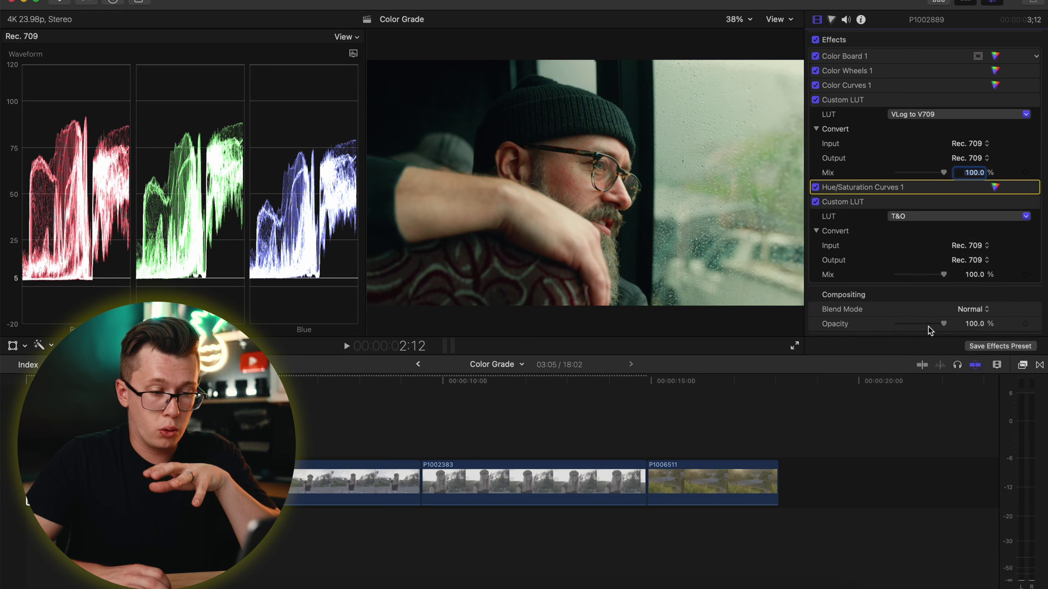
Hide the video scopes and compare the image with the T&O Custom LUT off and on, checking its LUT and Mix settings
{"action": "left_click", "coordinate": [816, 202]}
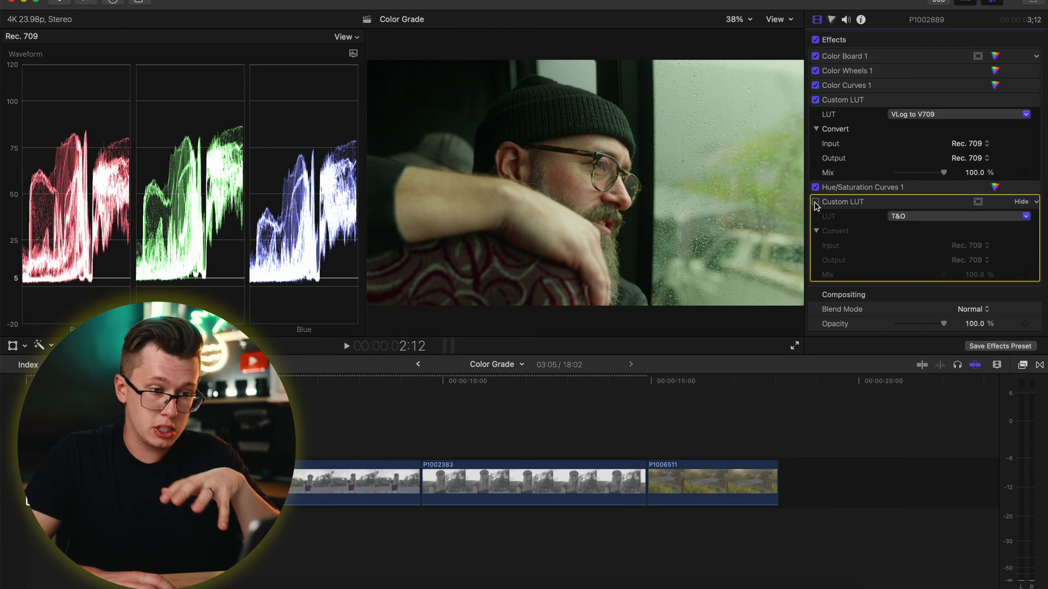
{"action": "key", "text": "super+7"}
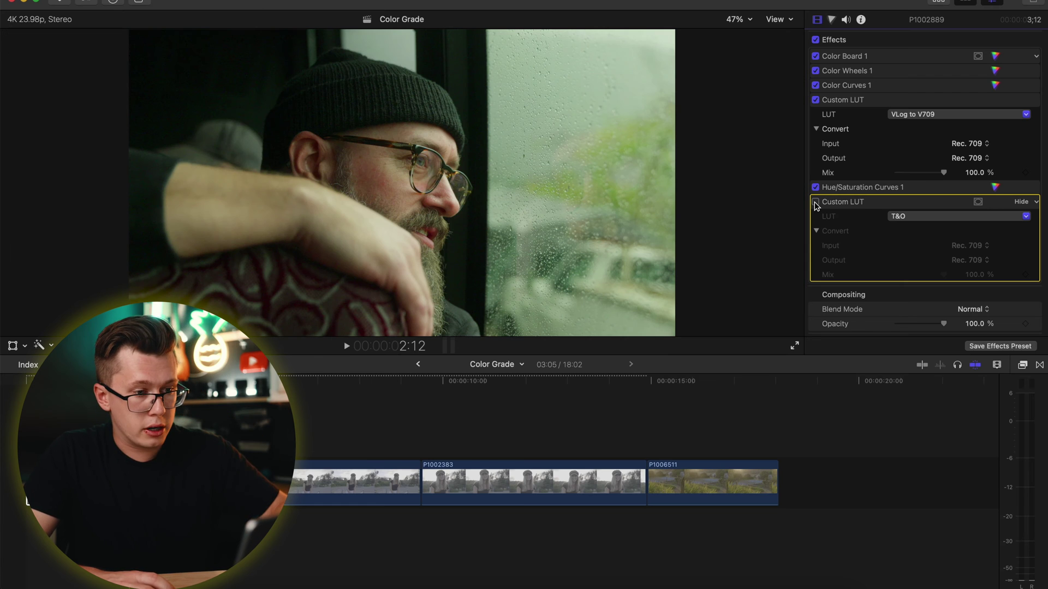
{"action": "left_click", "coordinate": [816, 203]}
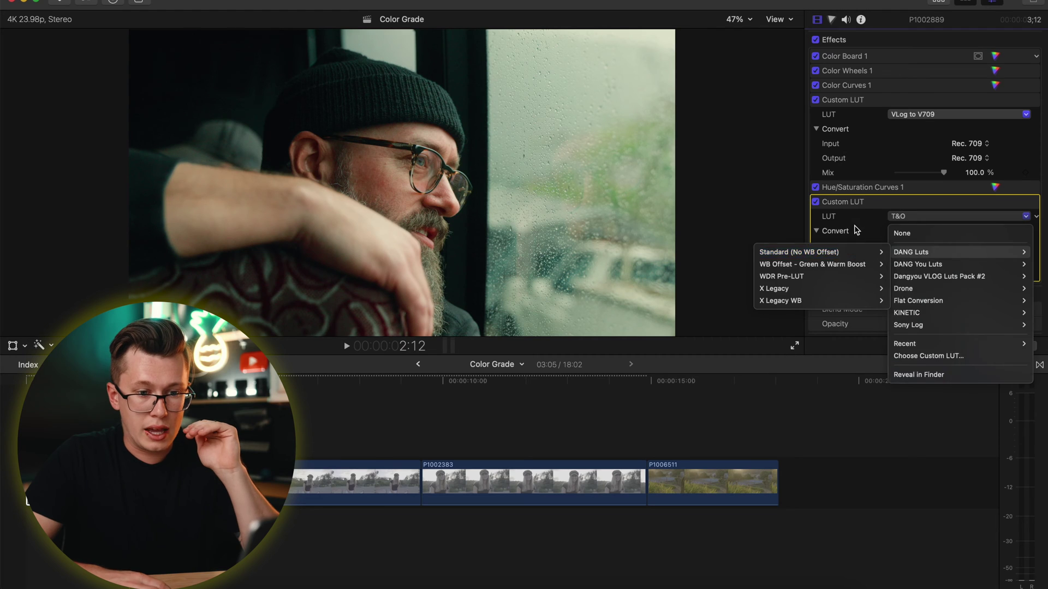
{"action": "left_click", "coordinate": [858, 230]}
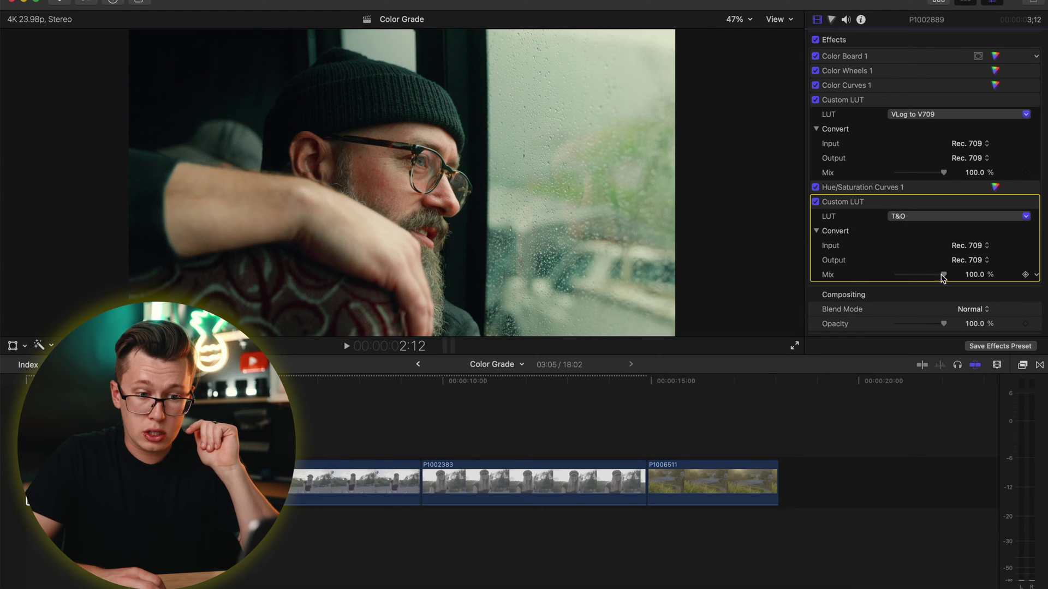
{"action": "left_click_drag", "start_coordinate": [944, 275], "coordinate": [983, 286]}
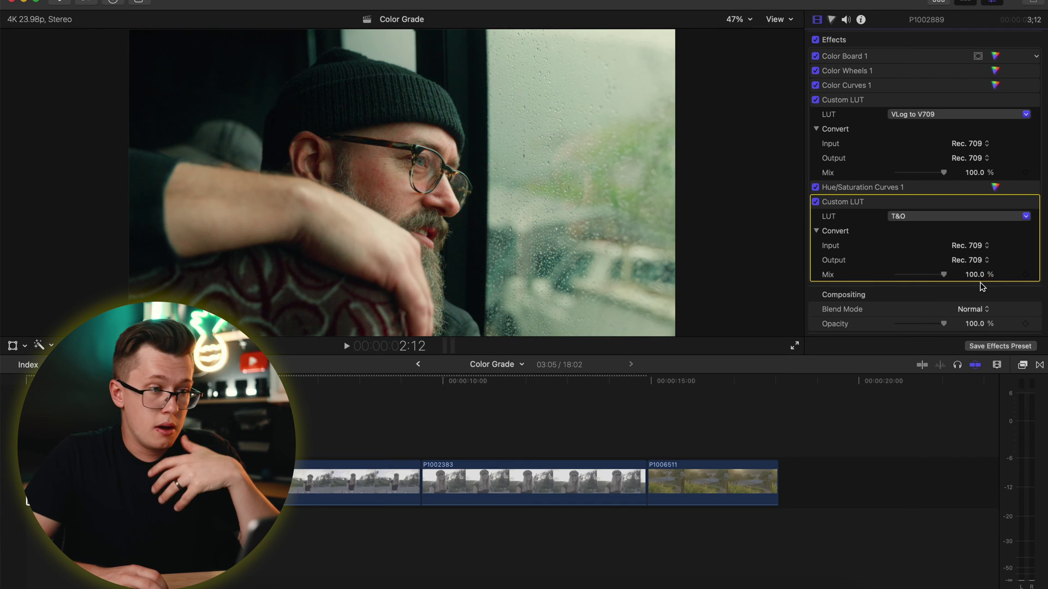
Open the Hue/Saturation Curves 1 correction and show the video scopes with the vectorscope beside the waveform
{"action": "key", "text": "super+7"}
{"action": "left_click", "coordinate": [996, 188]}
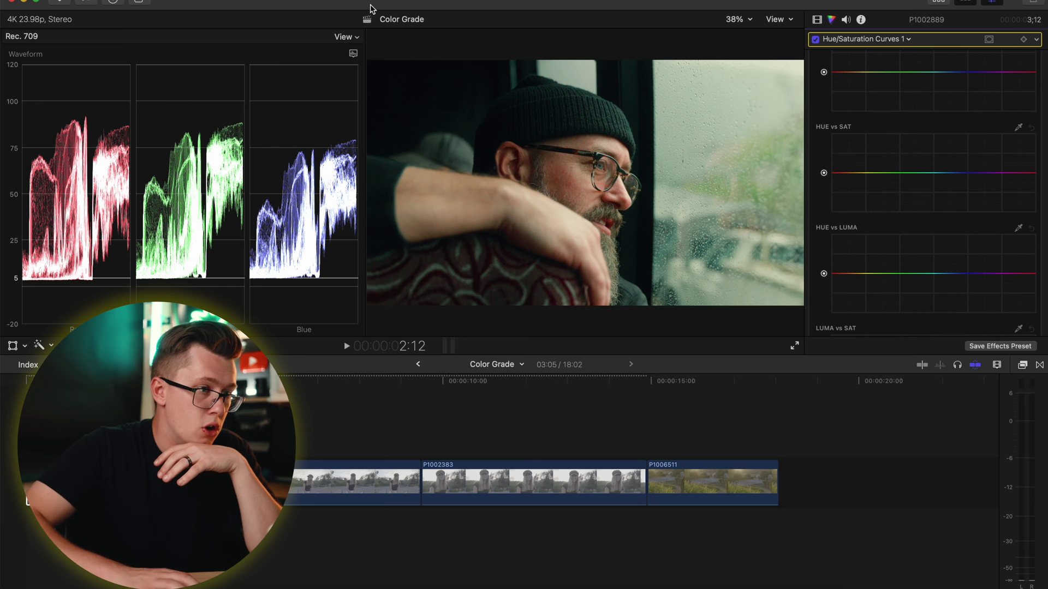
{"action": "left_click", "coordinate": [345, 37]}
{"action": "left_click", "coordinate": [276, 15]}
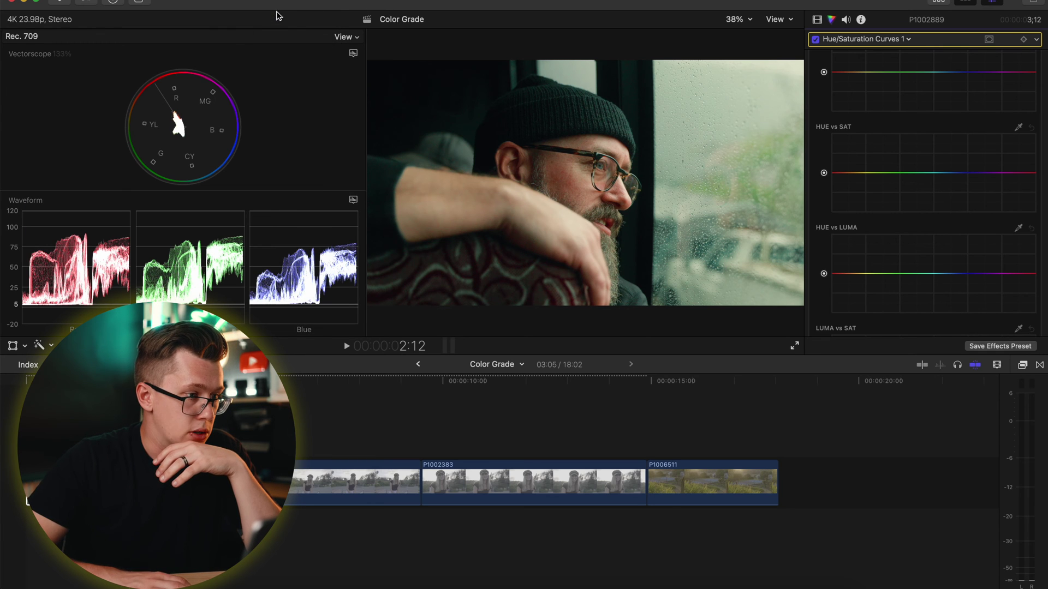
{"action": "left_click", "coordinate": [347, 36]}
{"action": "left_click", "coordinate": [302, 15]}
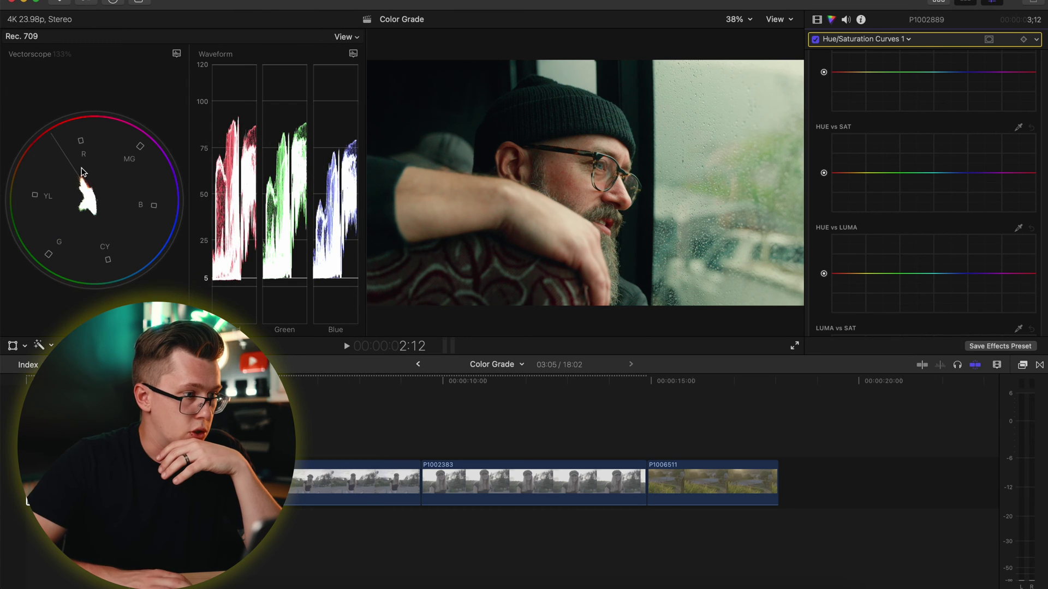
Check the vectorscope's scale and skin tone indicator options and display only the vectorscope
{"action": "left_click", "coordinate": [176, 53]}
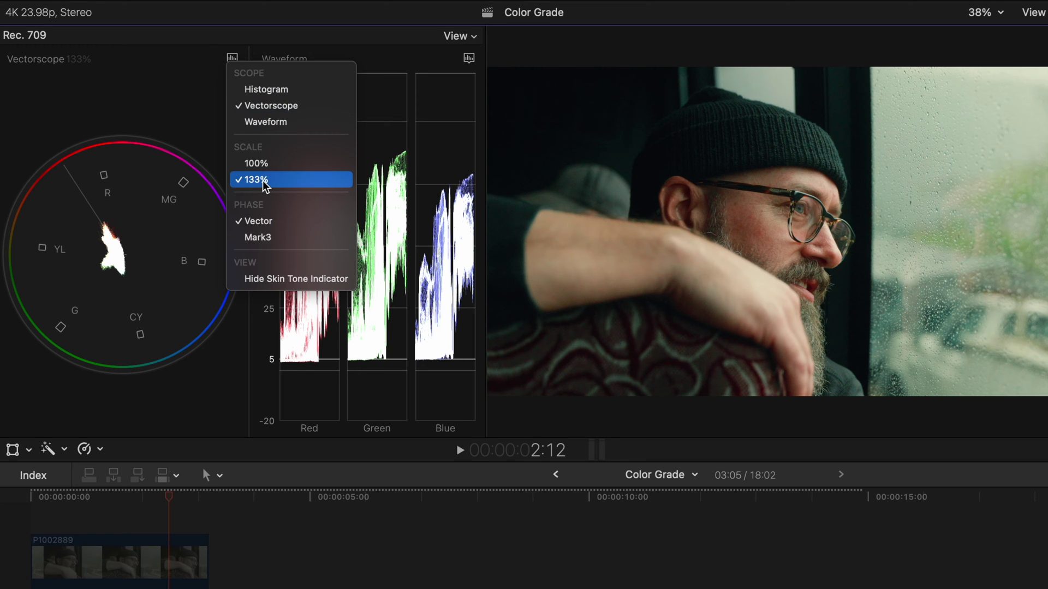
{"action": "left_click", "coordinate": [269, 279]}
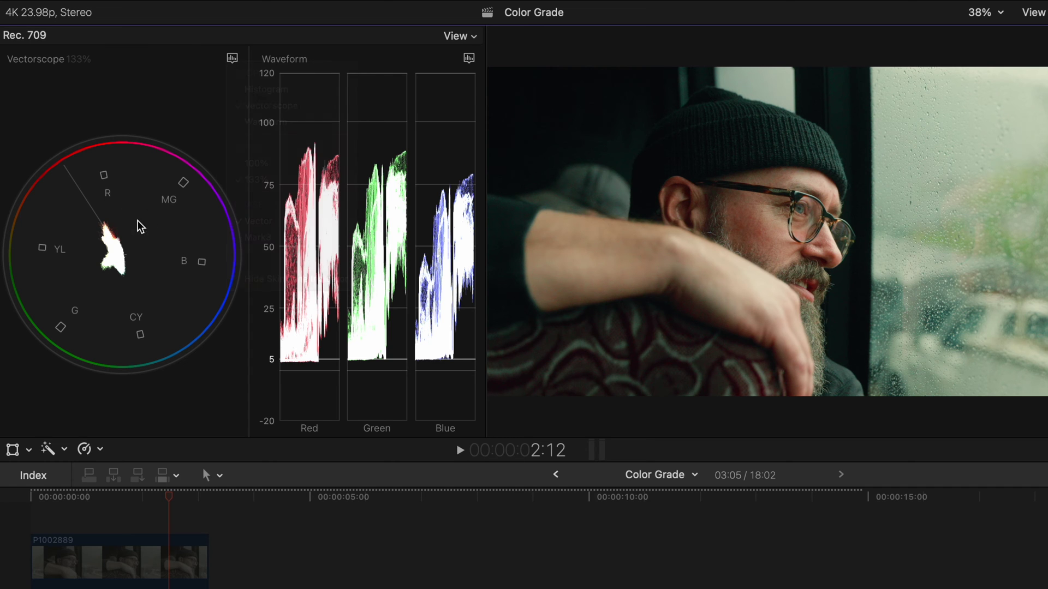
{"action": "left_click", "coordinate": [468, 37]}
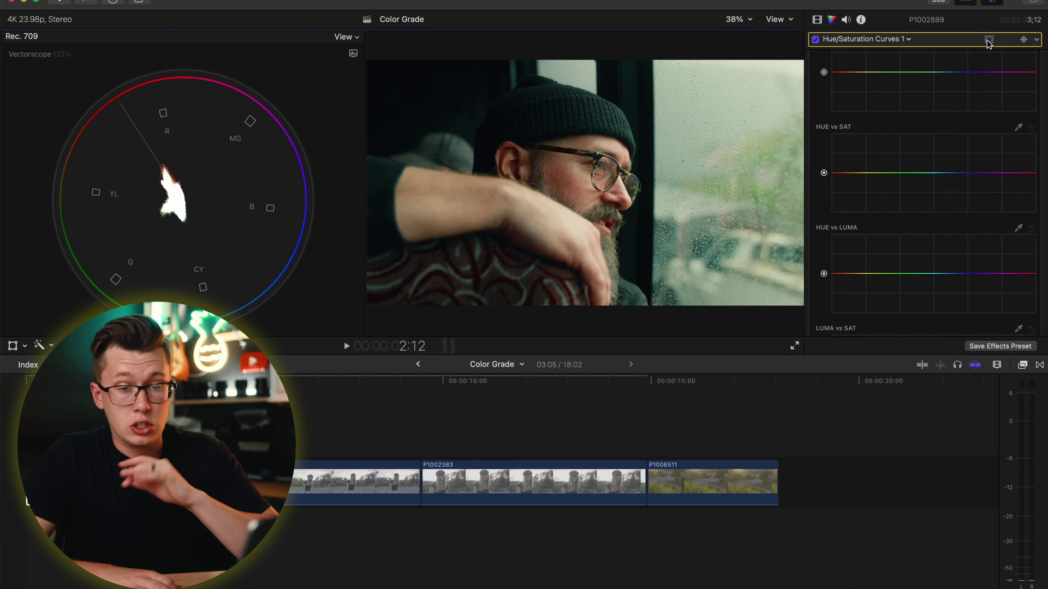
Add a color mask to Hue/Saturation Curves 1 and sample the skin tone on the man's face
{"action": "left_click", "coordinate": [989, 41]}
{"action": "left_click", "coordinate": [940, 78]}
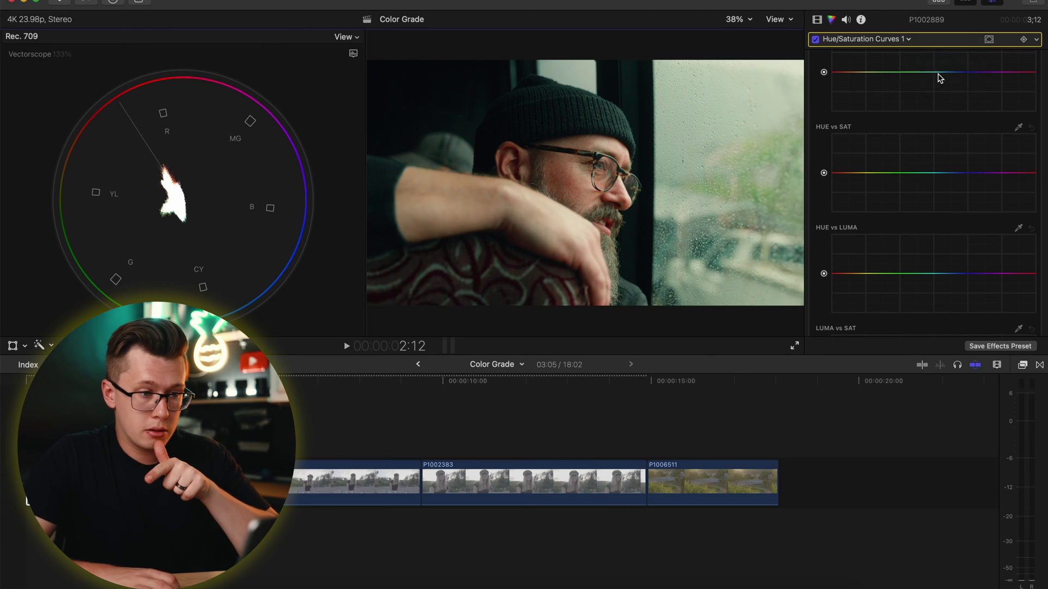
{"action": "left_click_drag", "start_coordinate": [565, 175], "coordinate": [568, 176]}
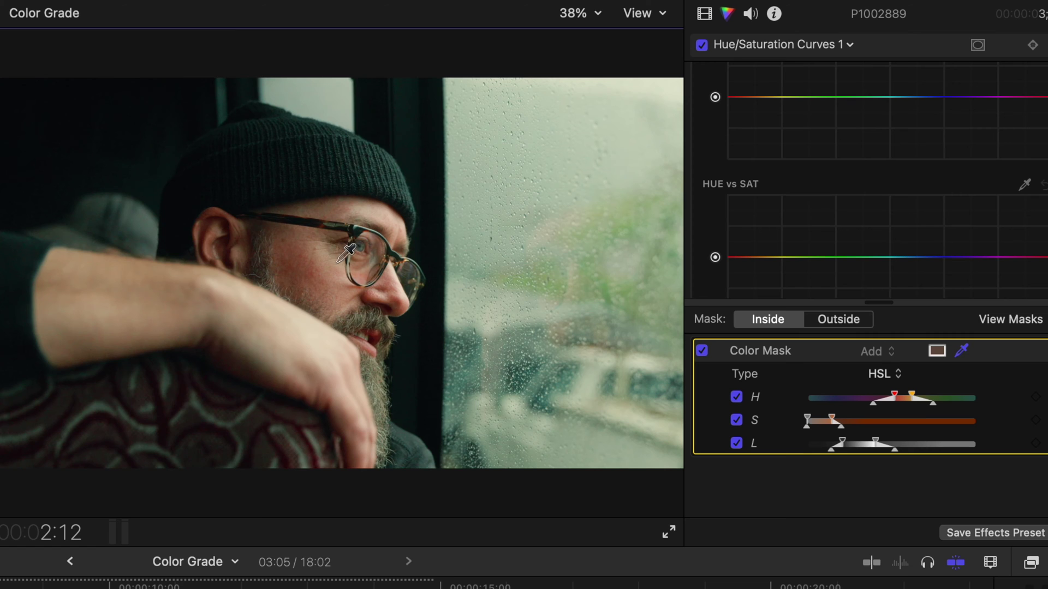
{"action": "mouse_move", "coordinate": [331, 263]}
{"action": "left_mouse_down"}
{"action": "mouse_move", "coordinate": [304, 257]}
{"action": "mouse_move", "coordinate": [336, 256]}
{"action": "mouse_move", "coordinate": [322, 266]}
{"action": "left_mouse_up"}
Compare the 3D and HSL color mask types, keep HSL, and raise the mask's lower luminance range slightly while viewing the mask
{"action": "left_click", "coordinate": [883, 374]}
{"action": "left_click", "coordinate": [883, 374]}
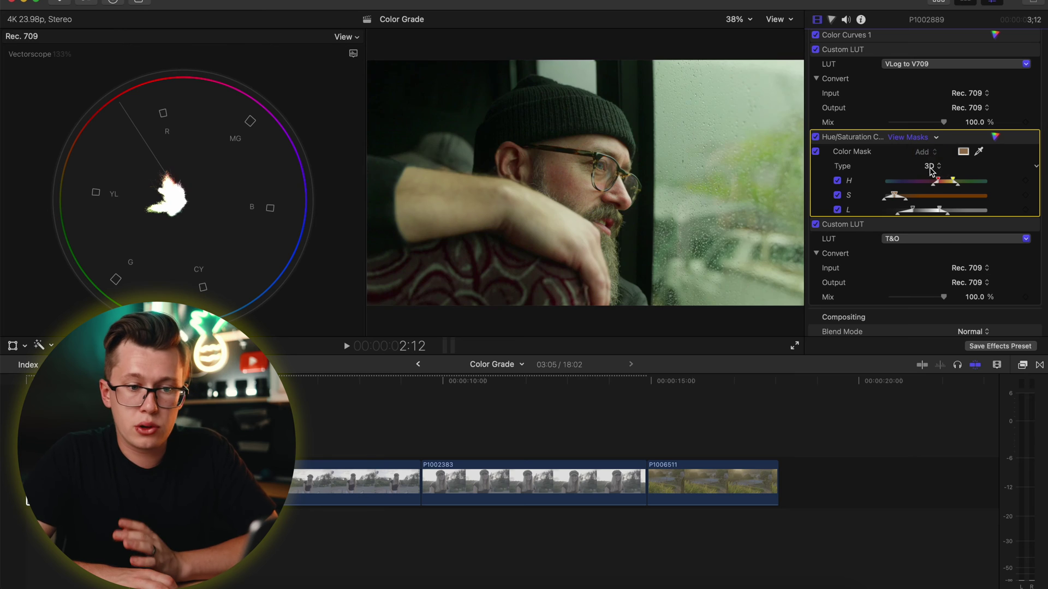
{"action": "left_click", "coordinate": [882, 374]}
{"action": "left_click", "coordinate": [937, 182]}
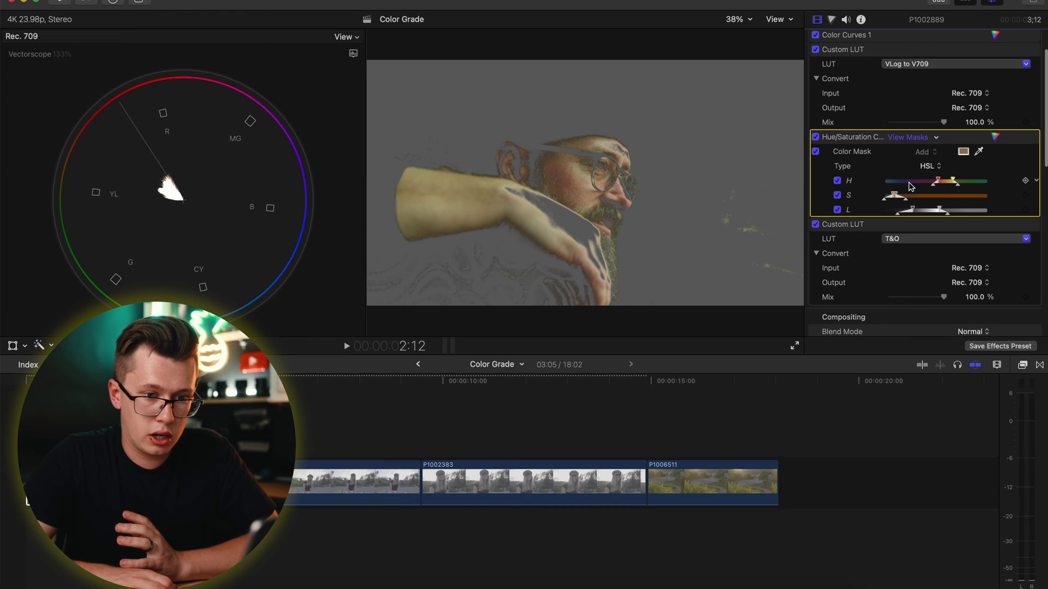
{"action": "left_click_drag", "start_coordinate": [915, 212], "coordinate": [937, 210]}
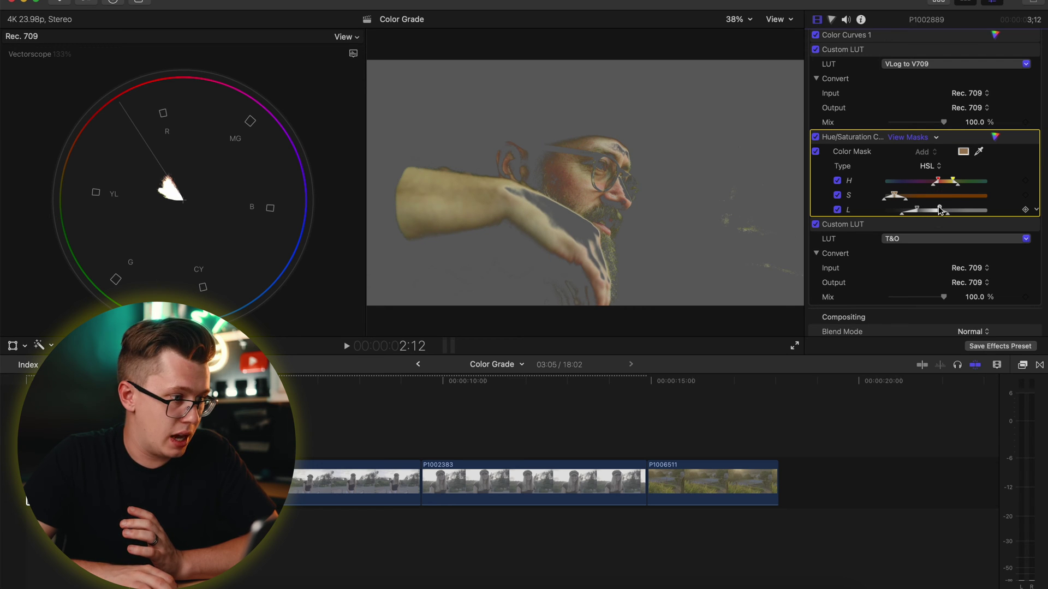
Sample the facial skin for the HUE vs HUE curve and shift its red control point slightly toward orange
{"action": "left_click", "coordinate": [995, 137]}
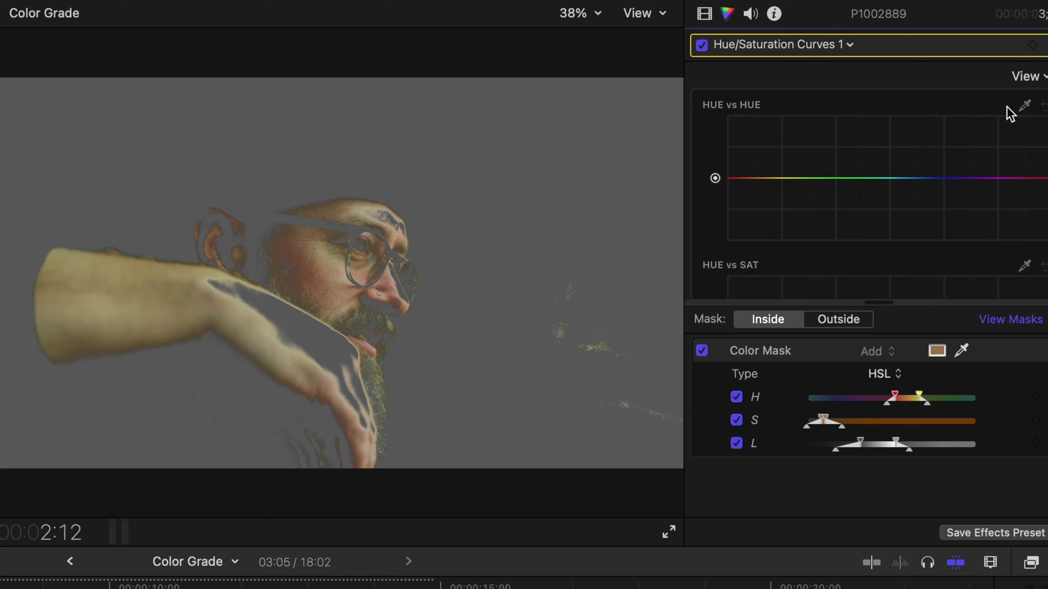
{"action": "scroll", "coordinate": [928, 170], "scroll_direction": "down", "scroll_amount": 2}
{"action": "left_click_drag", "start_coordinate": [884, 302], "coordinate": [888, 425]}
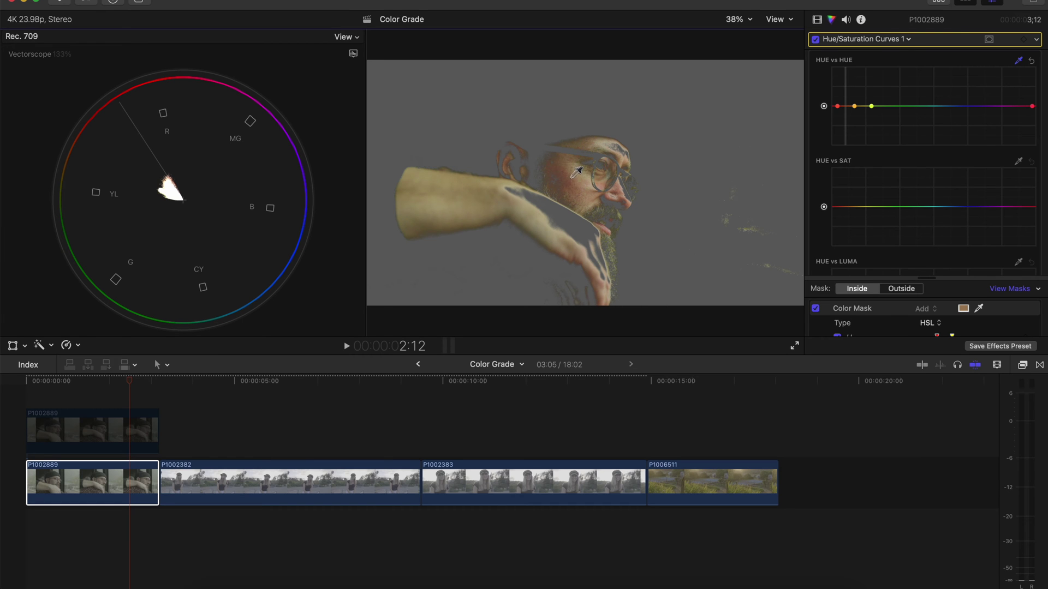
{"action": "left_click_drag", "start_coordinate": [838, 110], "coordinate": [844, 109]}
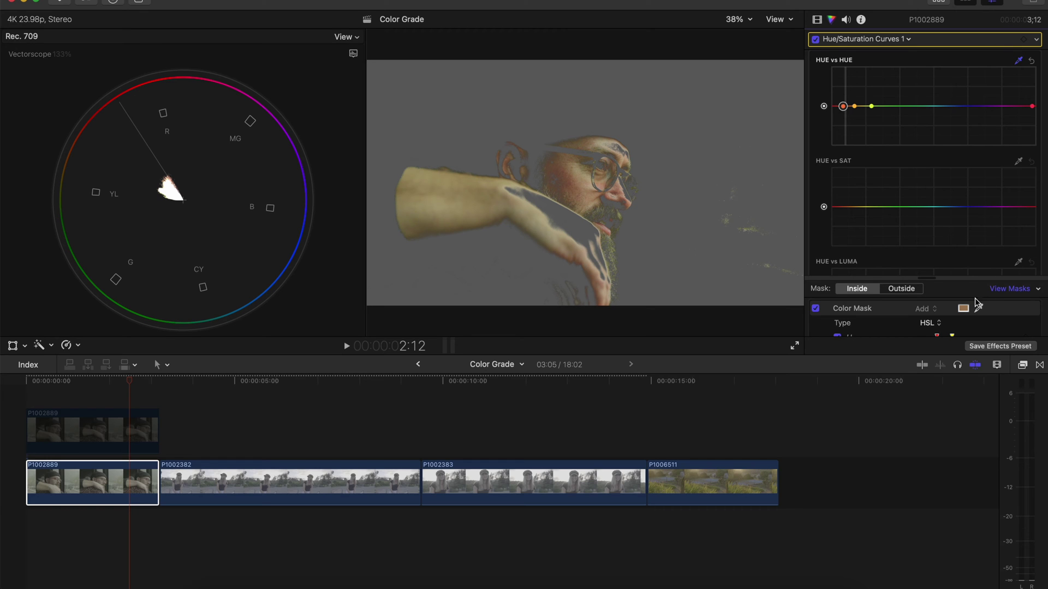
{"action": "left_click_drag", "start_coordinate": [960, 276], "coordinate": [959, 205]}
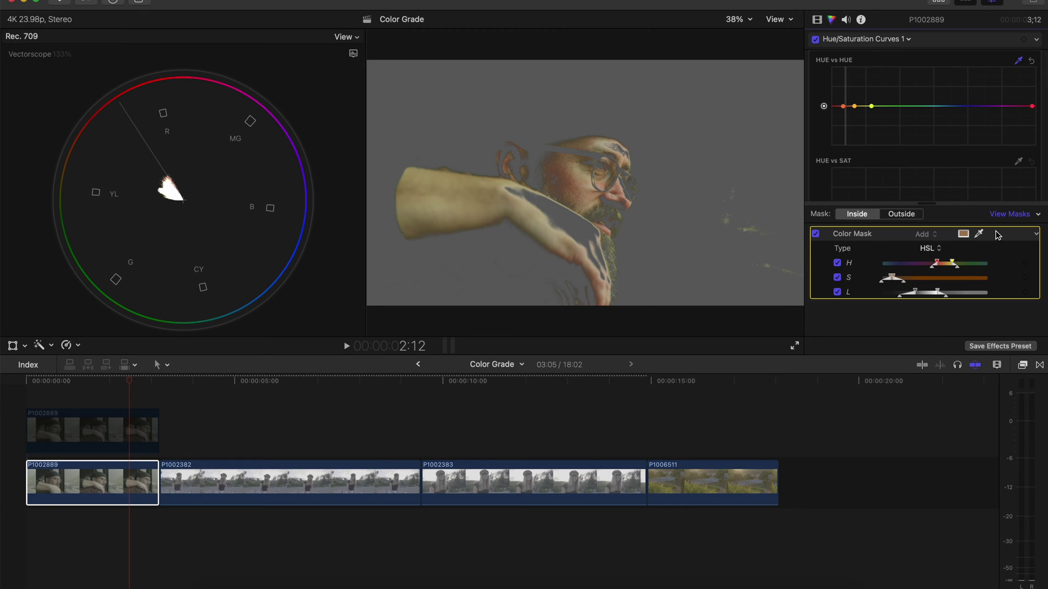
{"action": "left_click", "coordinate": [998, 234]}
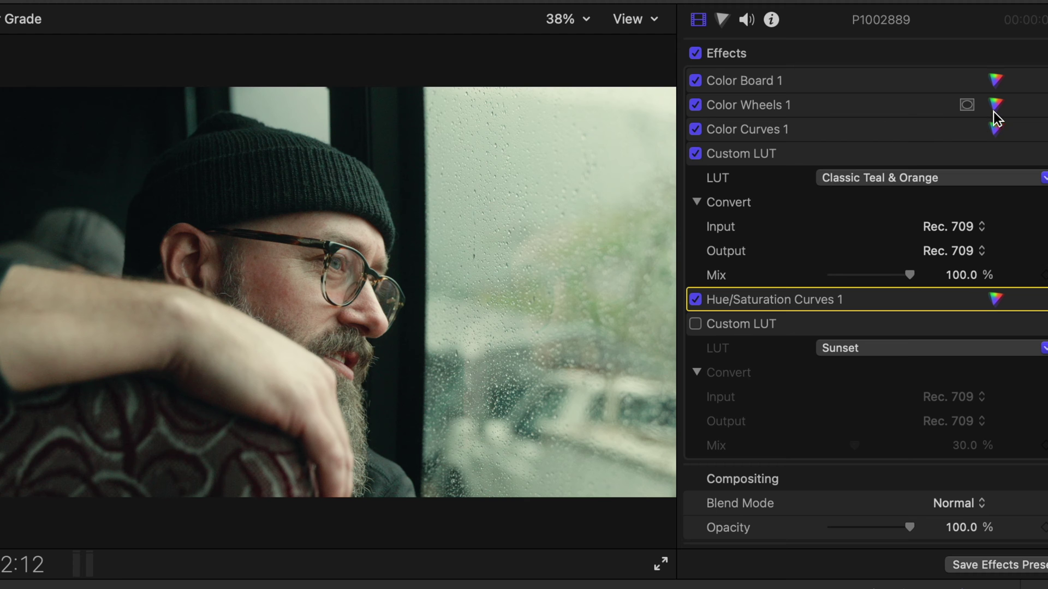
{"action": "left_click", "coordinate": [995, 108]}
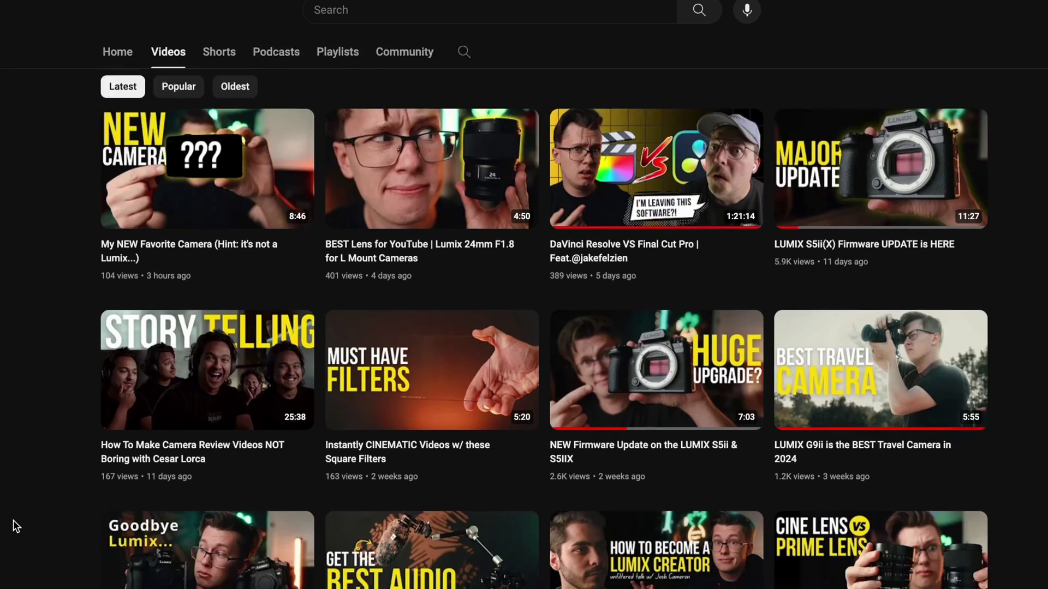
{"action": "scroll", "coordinate": [13, 524], "scroll_direction": "down", "scroll_amount": 8}
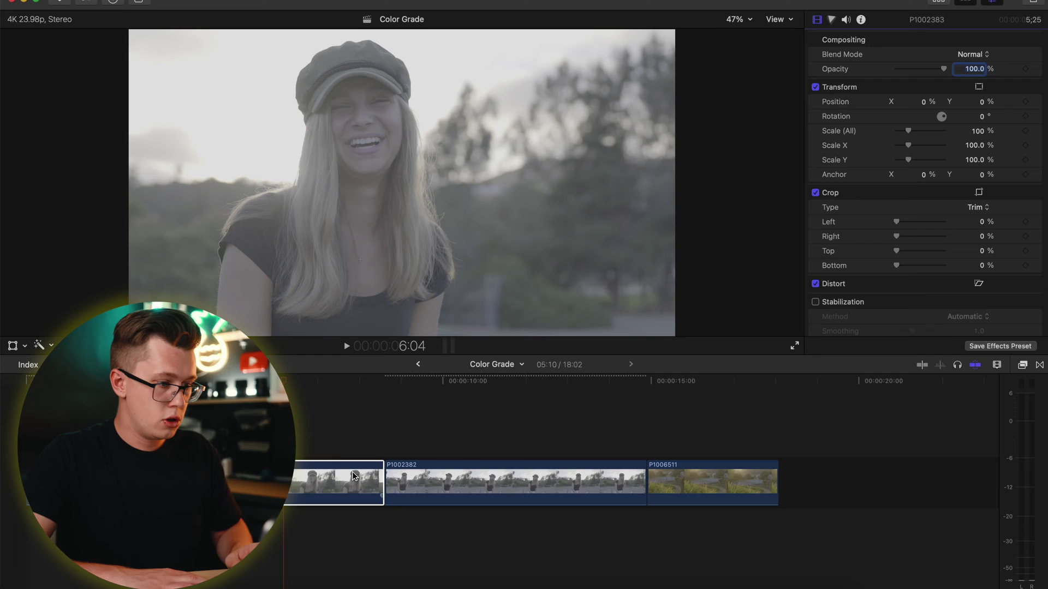
Paste the copied effects stack onto clip P1002383 and slightly adjust the shadows brightness in Color Wheels 1
{"action": "left_click", "coordinate": [350, 479]}
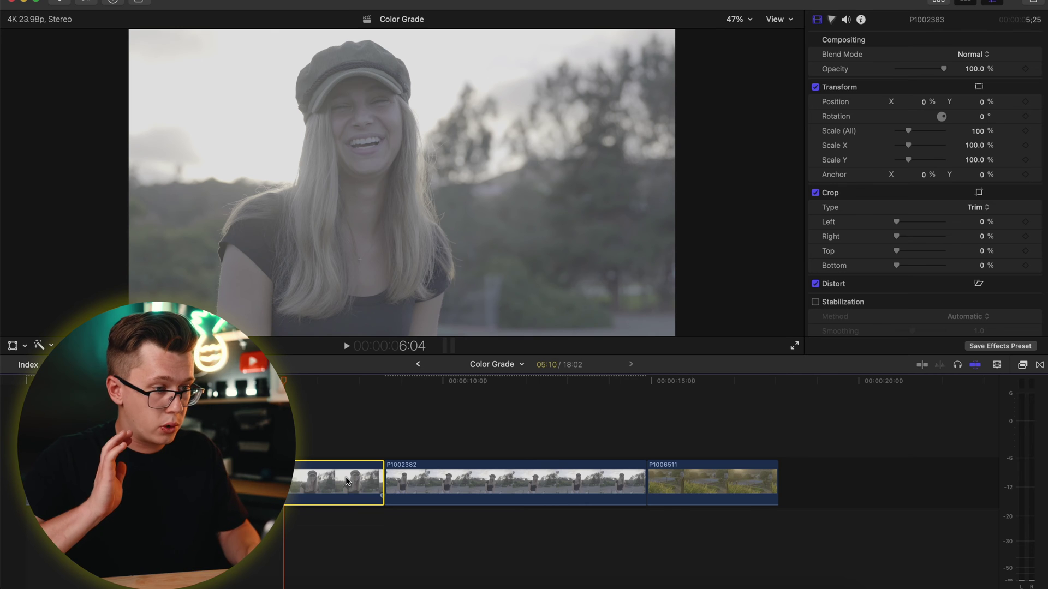
{"action": "key", "text": "alt+super+v"}
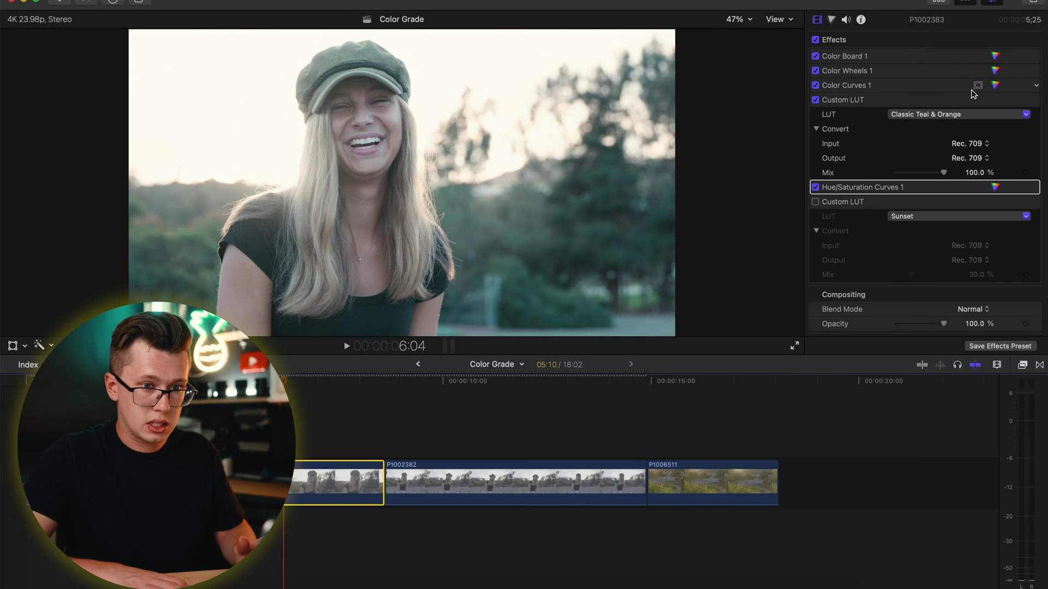
{"action": "left_click", "coordinate": [995, 71]}
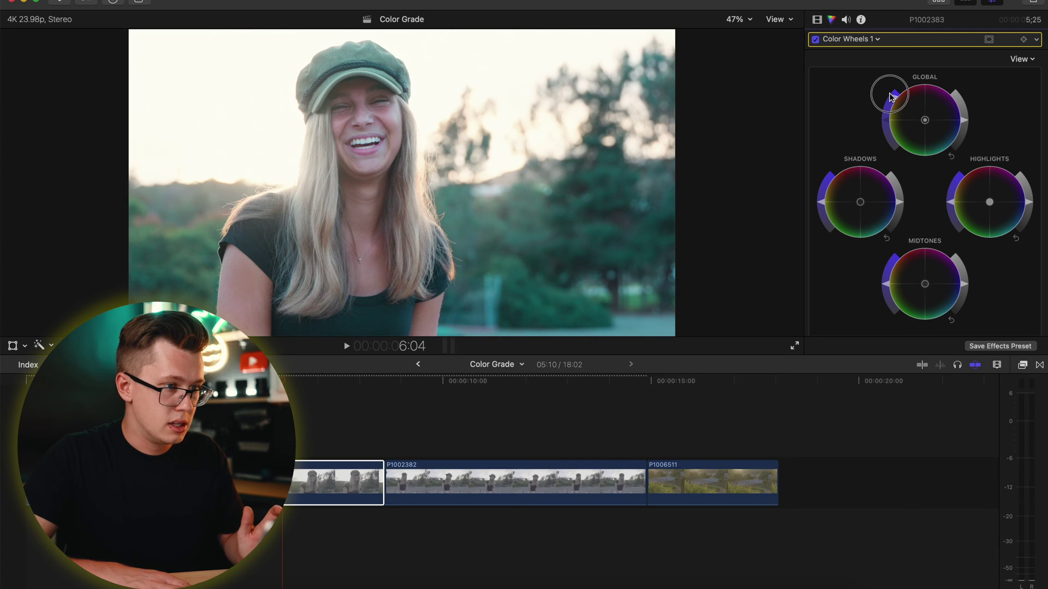
{"action": "left_click_drag", "start_coordinate": [903, 212], "coordinate": [904, 210]}
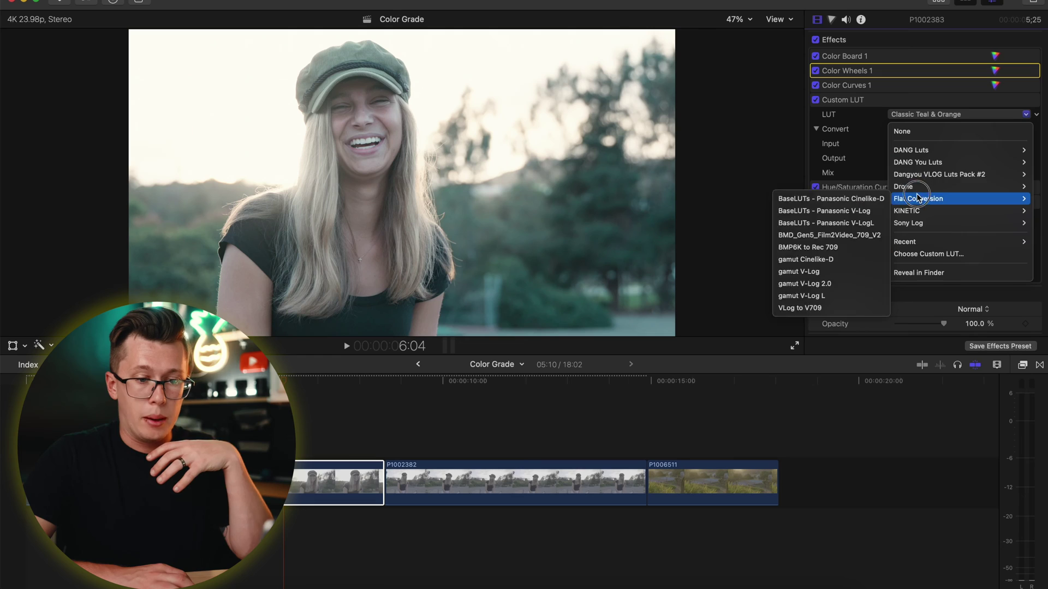
Change the first Custom LUT on P1002383 to Retro from the DANG You Luts collection
{"action": "mouse_move", "coordinate": [919, 167]}
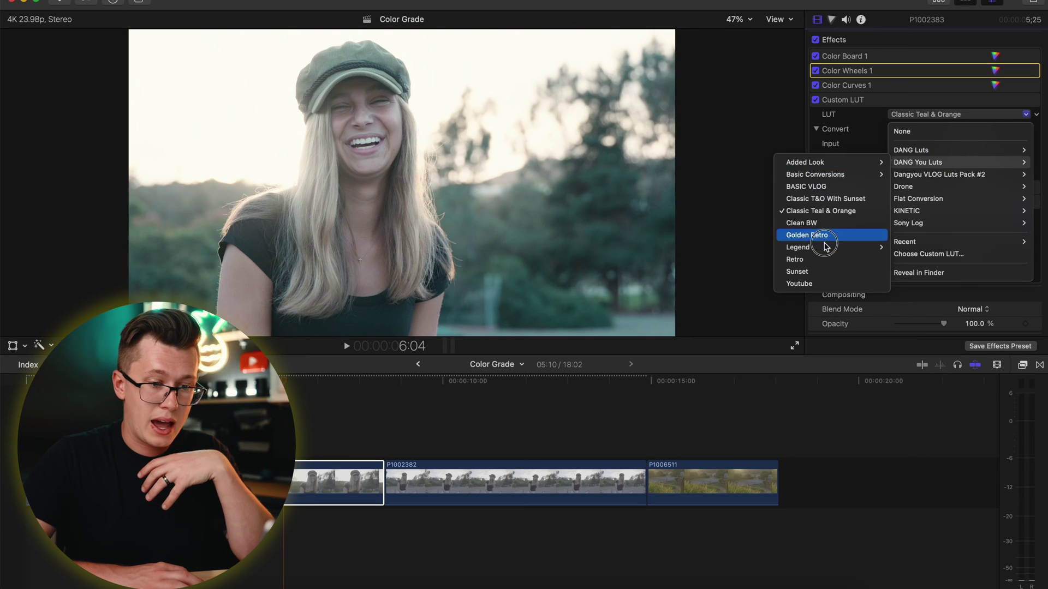
{"action": "left_click", "coordinate": [819, 266]}
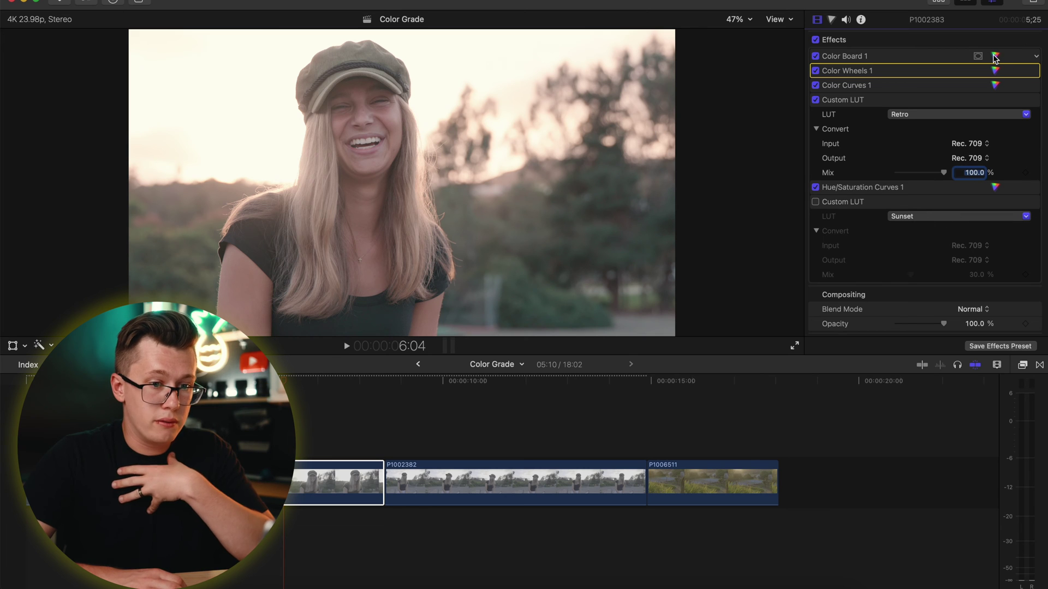
{"action": "left_click", "coordinate": [917, 116]}
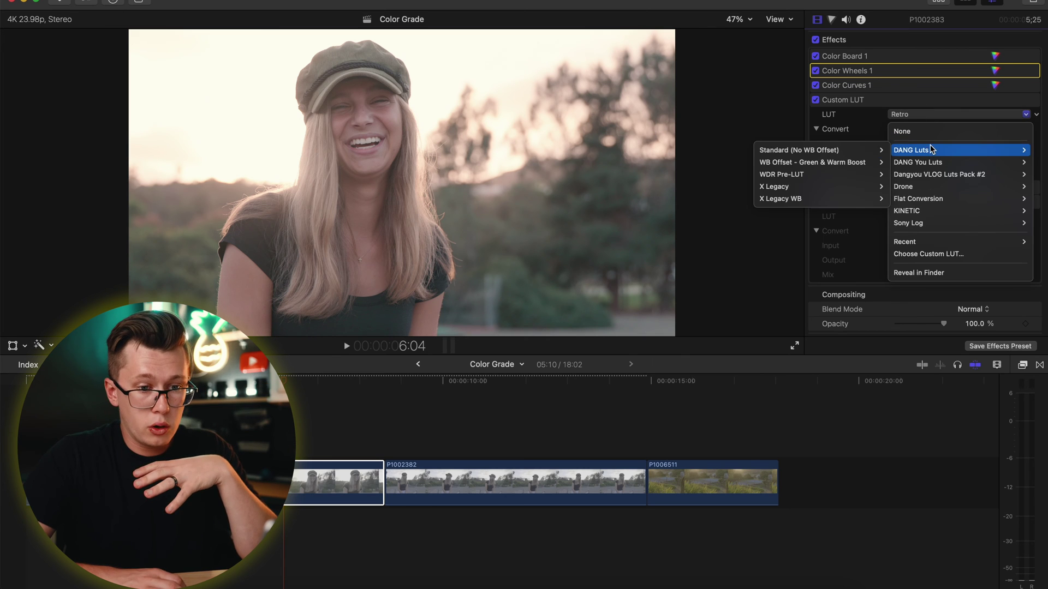
{"action": "mouse_move", "coordinate": [928, 165]}
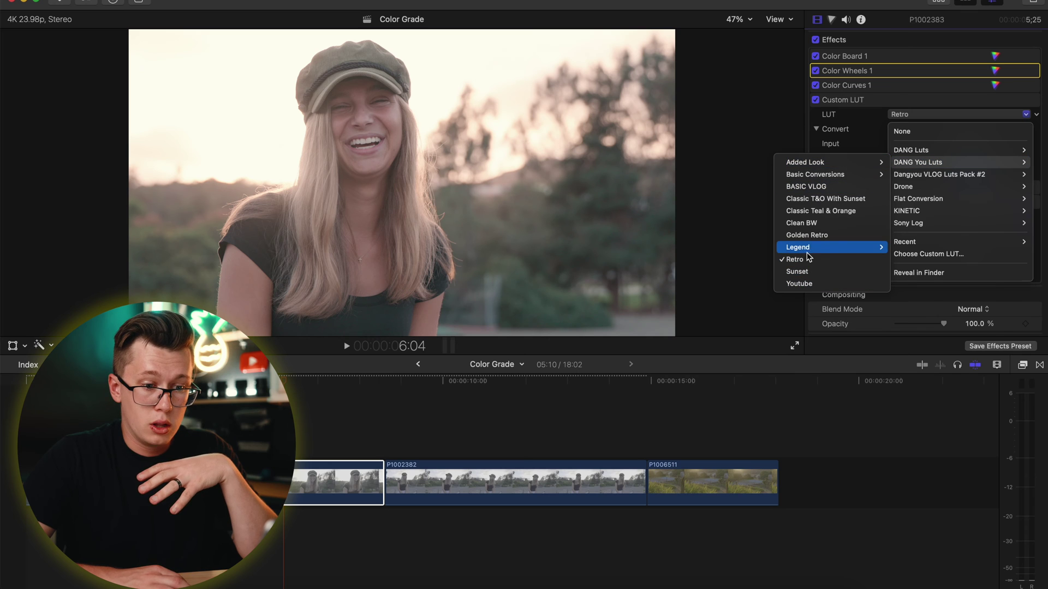
{"action": "mouse_move", "coordinate": [873, 249]}
{"action": "left_click", "coordinate": [914, 296]}
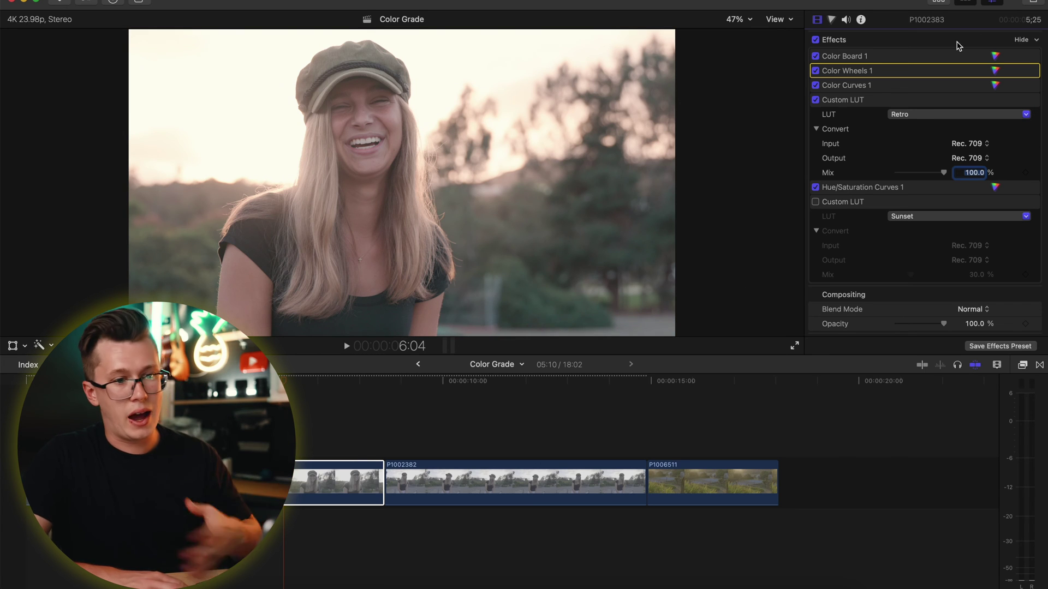
In Color Board 1's exposure controls, set Shadows to -14%, Midtones to 0% and Highlights to 2%
{"action": "left_click", "coordinate": [995, 57]}
{"action": "left_click", "coordinate": [953, 106]}
{"action": "left_click_drag", "start_coordinate": [795, 232], "coordinate": [788, 257]}
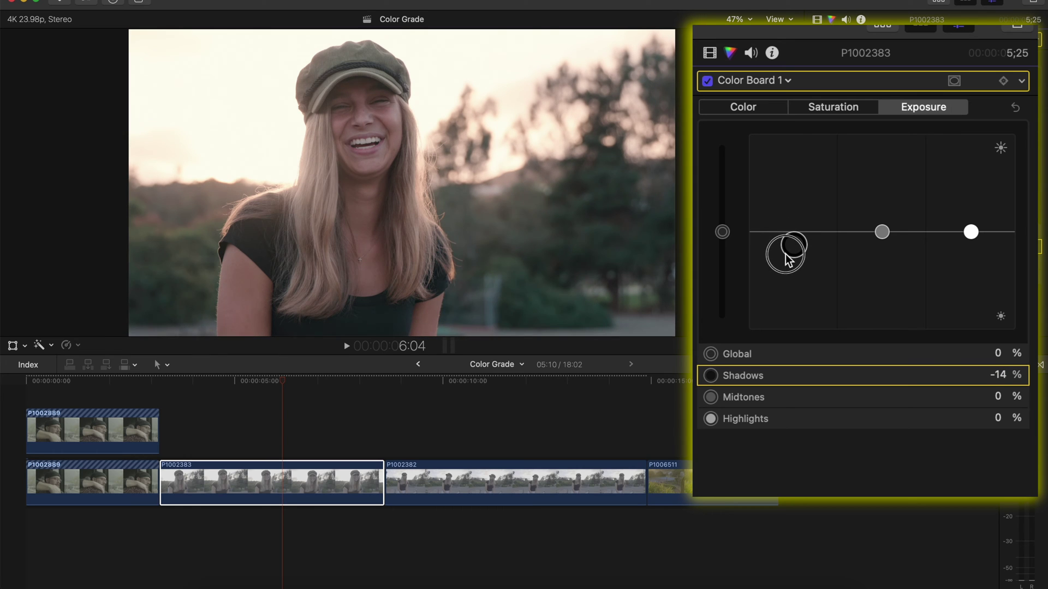
{"action": "left_click_drag", "start_coordinate": [882, 232], "coordinate": [883, 229]}
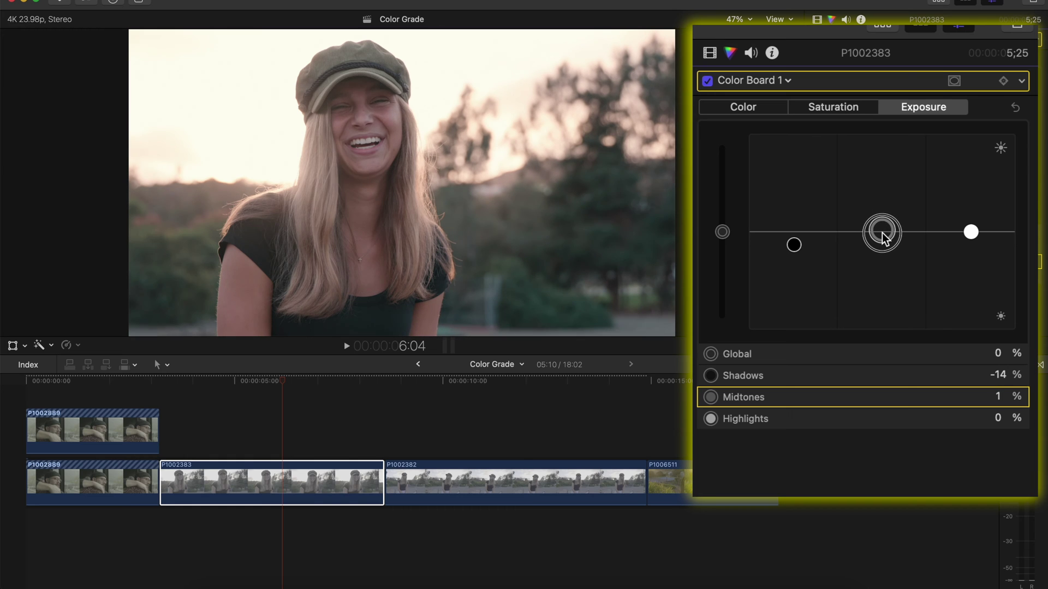
{"action": "left_click", "coordinate": [971, 232]}
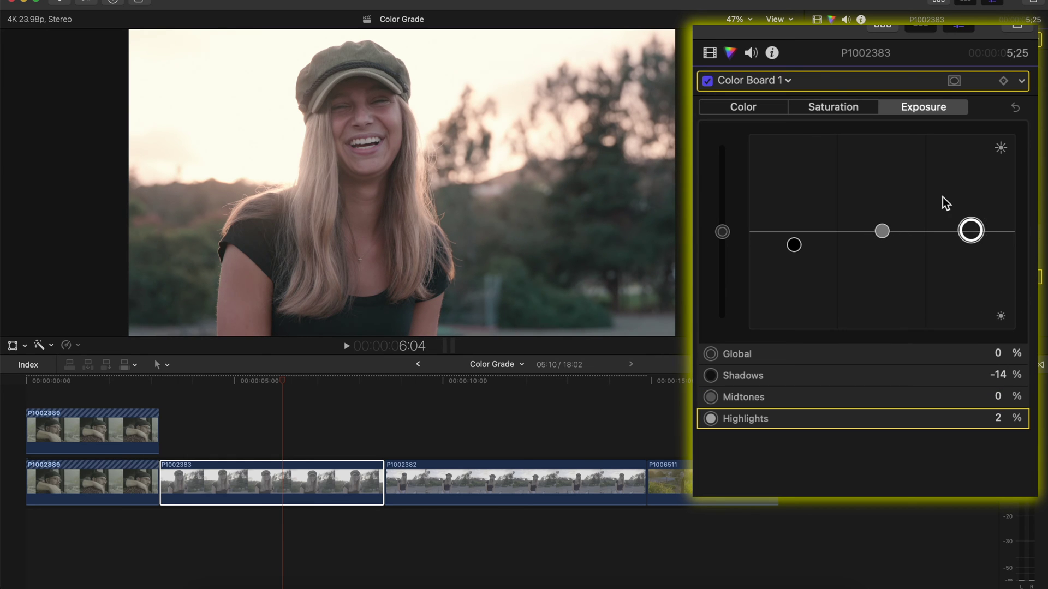
In Color Wheels 1, fine-tune the shadows brightness, slightly raise the highlights and midtones brightness, and increase the global saturation
{"action": "left_click", "coordinate": [769, 80]}
{"action": "left_click", "coordinate": [784, 143]}
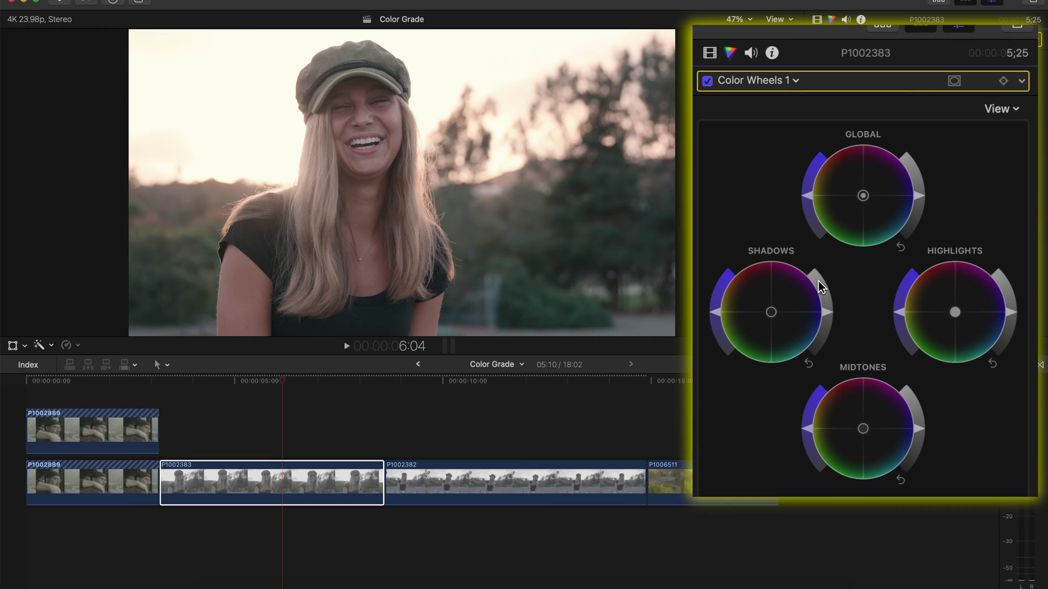
{"action": "left_click_drag", "start_coordinate": [830, 327], "coordinate": [821, 309]}
{"action": "mouse_move", "coordinate": [1014, 310]}
{"action": "left_mouse_down"}
{"action": "mouse_move", "coordinate": [1012, 300]}
{"action": "mouse_move", "coordinate": [1012, 310]}
{"action": "left_mouse_up"}
{"action": "left_click", "coordinate": [920, 427]}
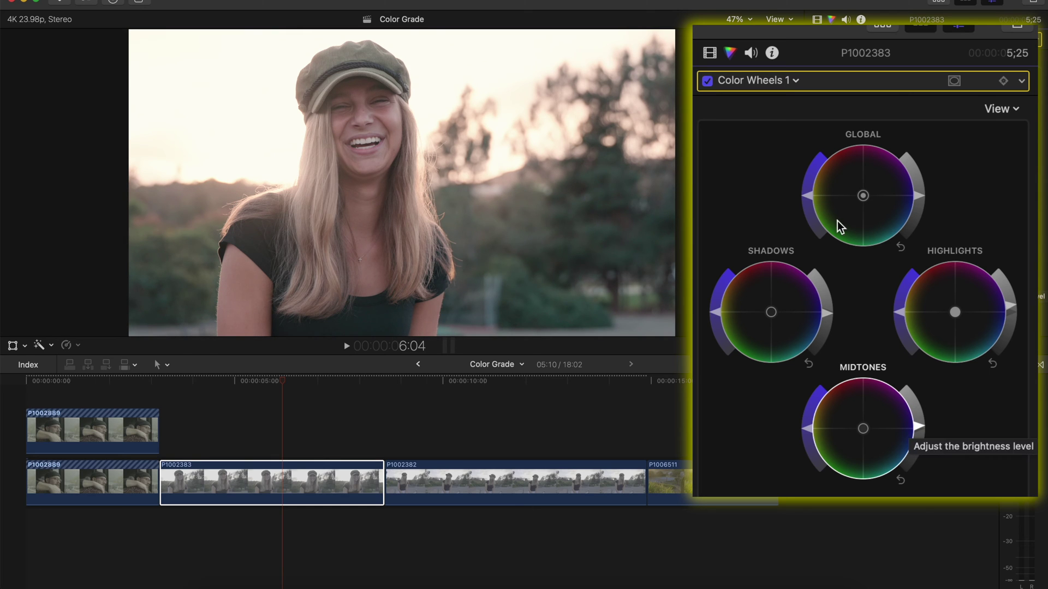
{"action": "left_click", "coordinate": [810, 183]}
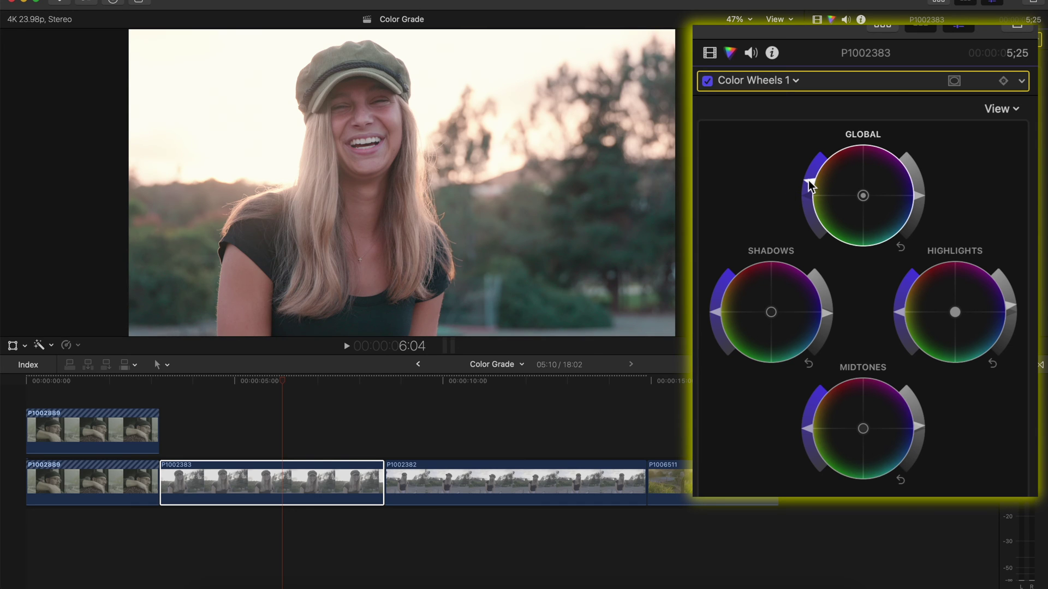
Show a vectorscope beside an RGB Overlay waveform while fine-tuning the highlights brightness in Color Wheels 1
{"action": "key", "text": "super+7"}
{"action": "left_click", "coordinate": [360, 37]}
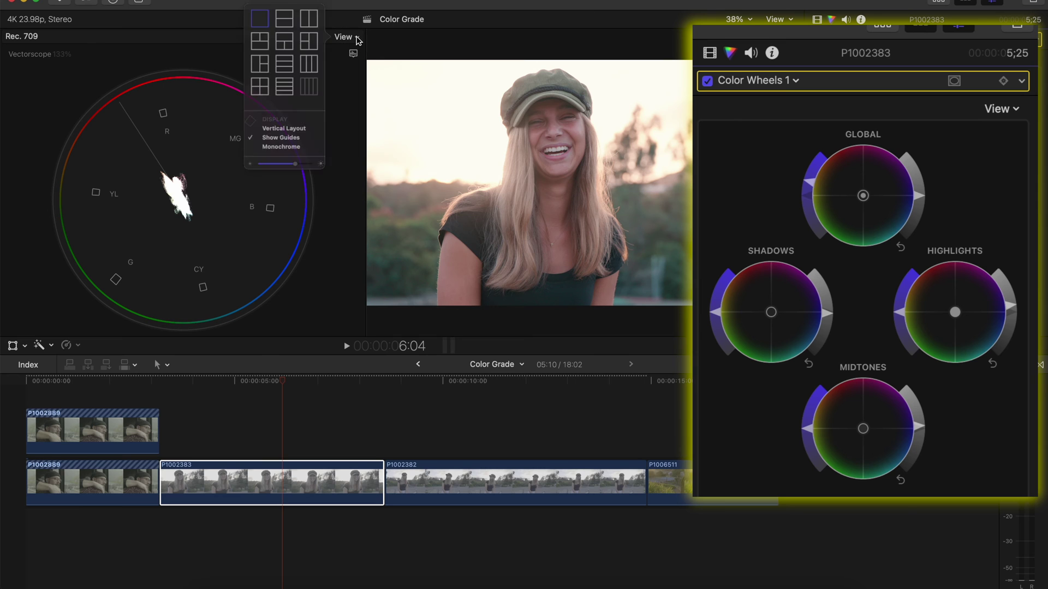
{"action": "left_click", "coordinate": [300, 11]}
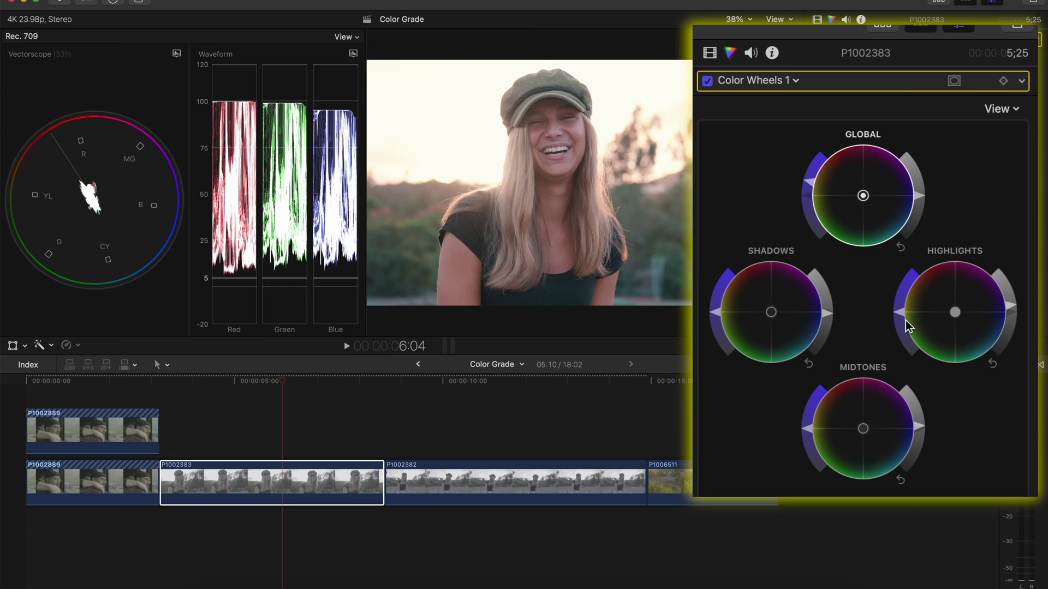
{"action": "left_click_drag", "start_coordinate": [1011, 302], "coordinate": [1012, 303]}
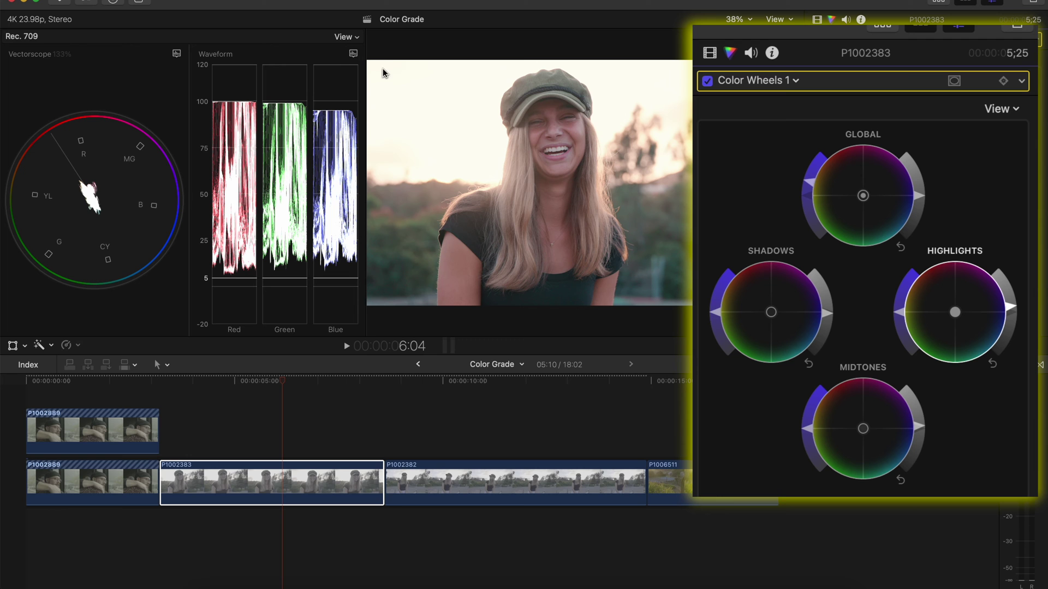
{"action": "left_click", "coordinate": [354, 53]}
{"action": "left_click", "coordinate": [388, 148]}
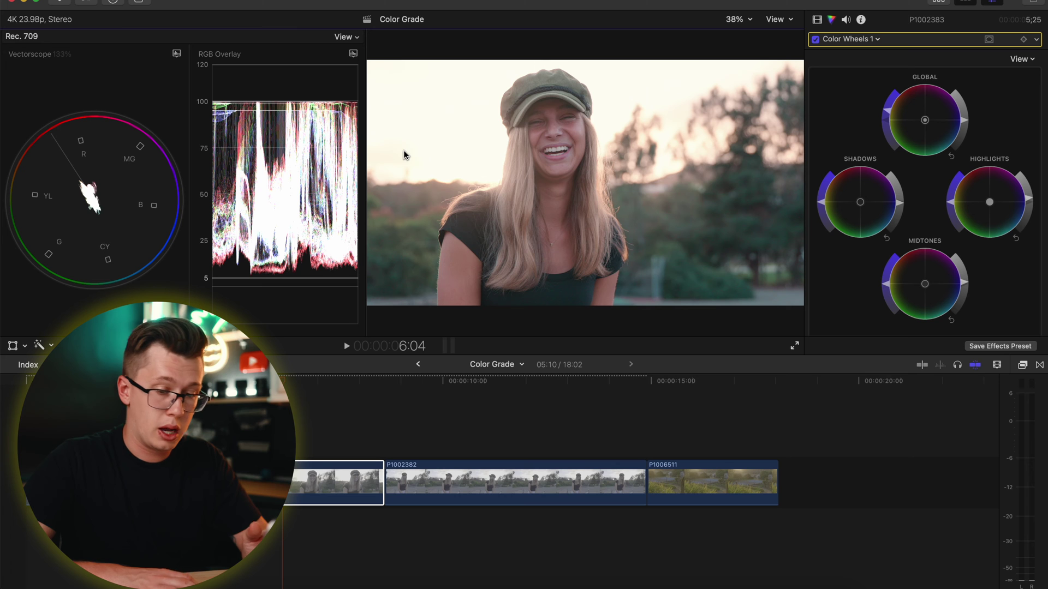
Try raising the shadows brightness strongly in Color Wheels 1, then undo it
{"action": "left_click_drag", "start_coordinate": [901, 210], "coordinate": [898, 123]}
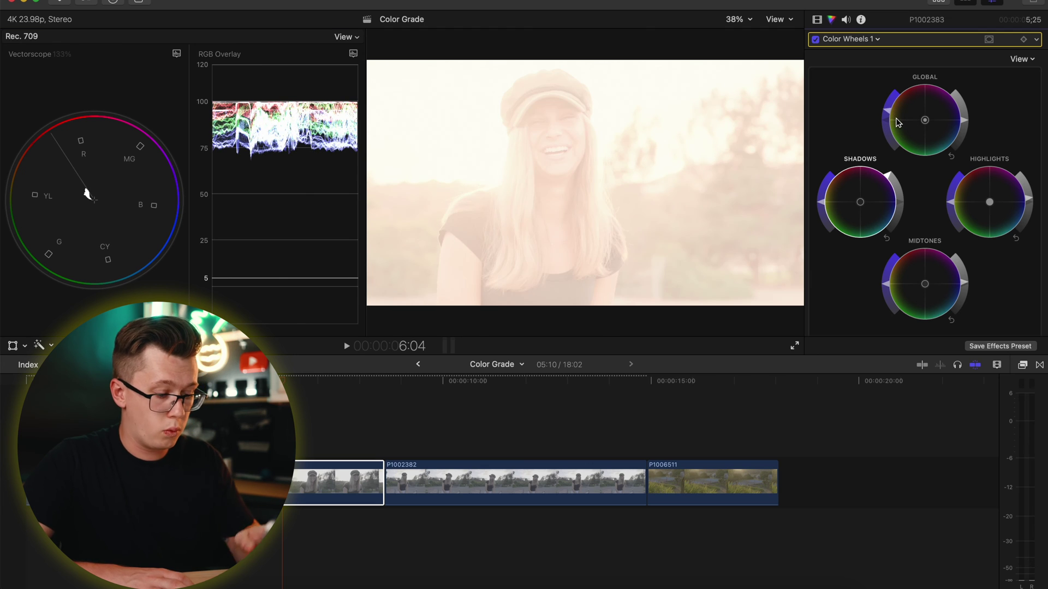
{"action": "key", "text": "super+z"}
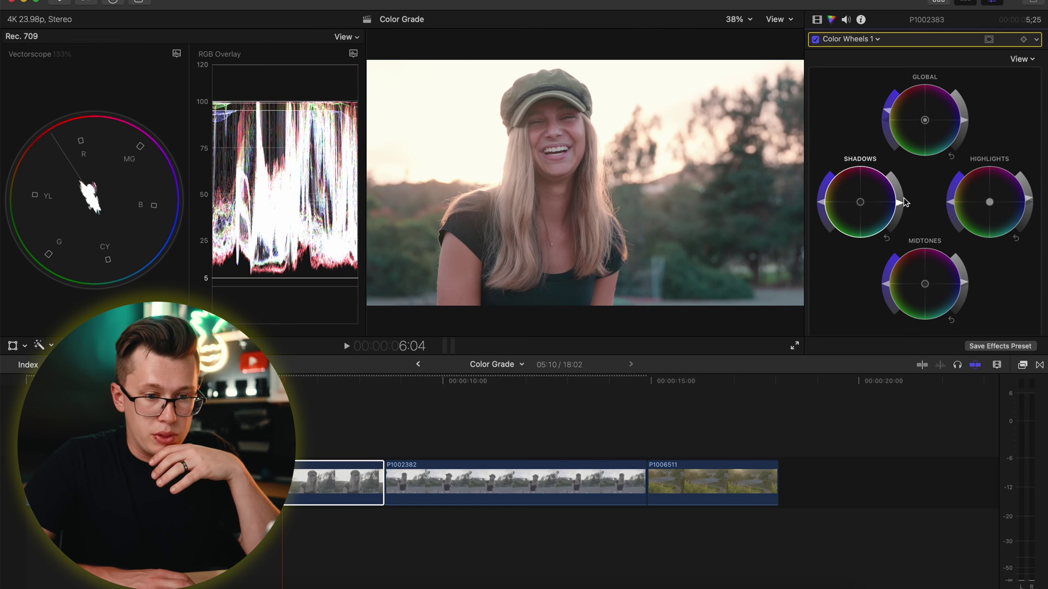
Hide the video scopes, then slightly lower the shadows brightness and fine-tune the midtones and highlights brightness in Color Wheels 1
{"action": "key", "text": "super+7"}
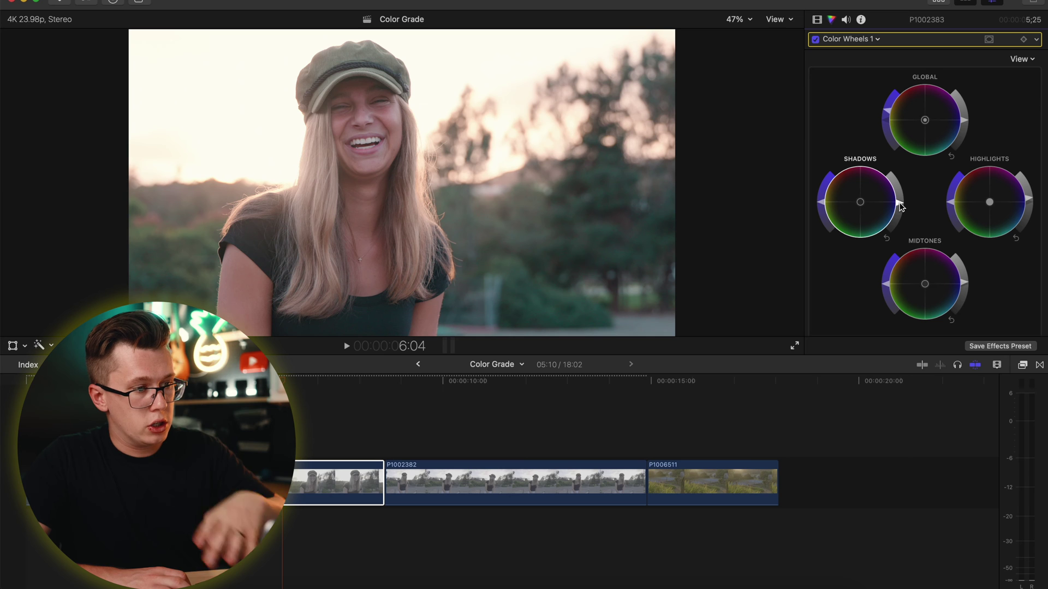
{"action": "left_click_drag", "start_coordinate": [902, 207], "coordinate": [900, 211]}
{"action": "scroll", "coordinate": [989, 233], "scroll_direction": "down", "scroll_amount": 3}
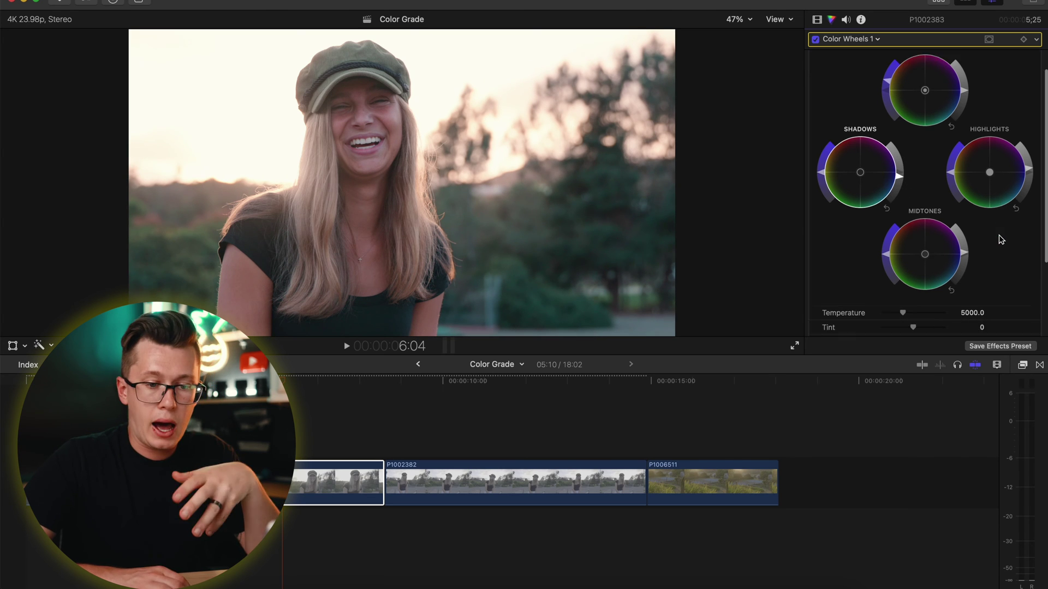
{"action": "left_click_drag", "start_coordinate": [966, 244], "coordinate": [967, 243]}
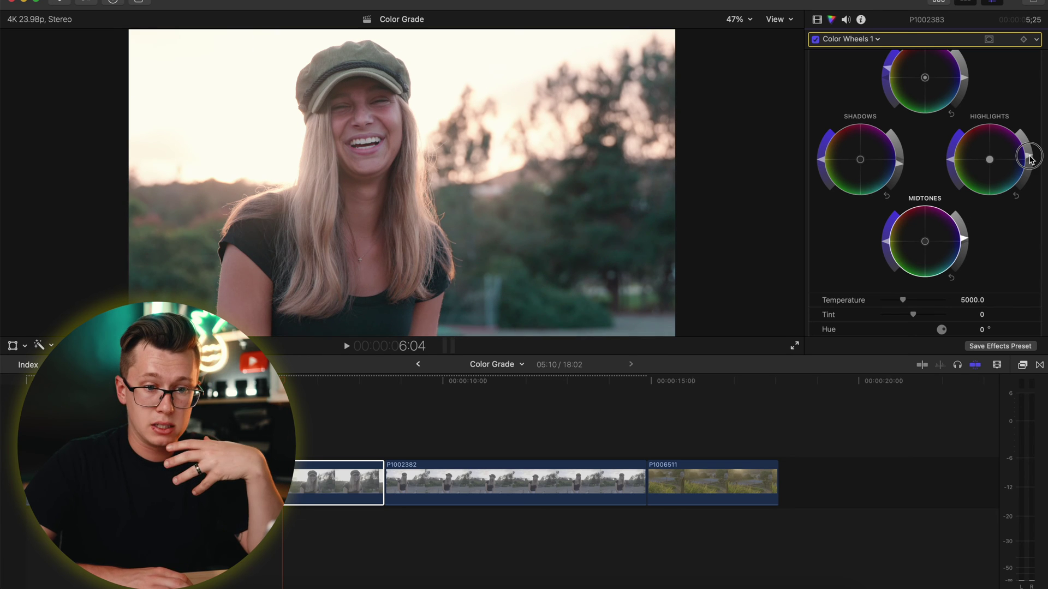
{"action": "left_click_drag", "start_coordinate": [1030, 158], "coordinate": [1029, 157]}
Return to Color Board 1 and set the exposure Shadows to -17%, Midtones to -2% and Highlights to 1%
{"action": "left_click_drag", "start_coordinate": [849, 43], "coordinate": [884, 98]}
{"action": "scroll", "coordinate": [886, 99], "scroll_direction": "up", "scroll_amount": 2}
{"action": "left_click", "coordinate": [887, 116]}
{"action": "left_click_drag", "start_coordinate": [861, 48], "coordinate": [864, 79]}
{"action": "left_click", "coordinate": [863, 48]}
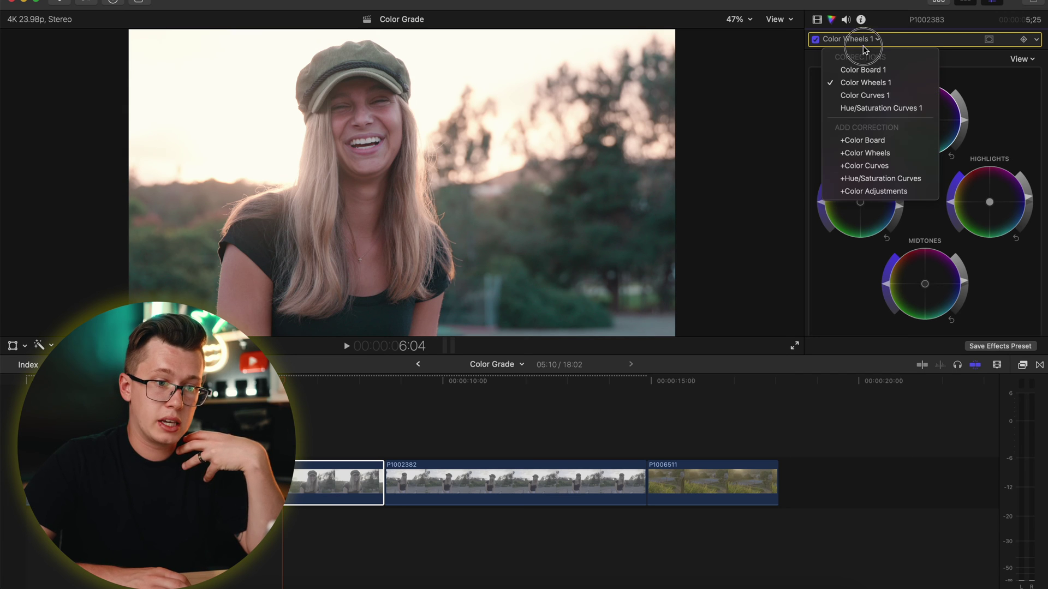
{"action": "left_click", "coordinate": [861, 70]}
{"action": "left_click", "coordinate": [877, 157]}
{"action": "left_click_drag", "start_coordinate": [878, 158], "coordinate": [877, 160]}
{"action": "left_click_drag", "start_coordinate": [939, 146], "coordinate": [1001, 144]}
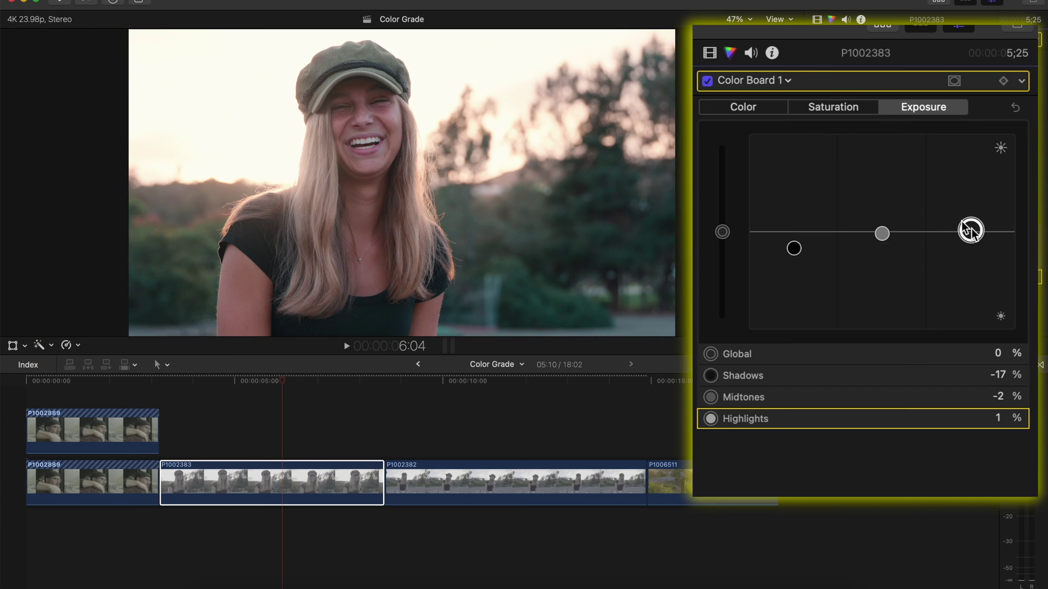
{"action": "left_click", "coordinate": [748, 79]}
{"action": "left_click", "coordinate": [769, 146]}
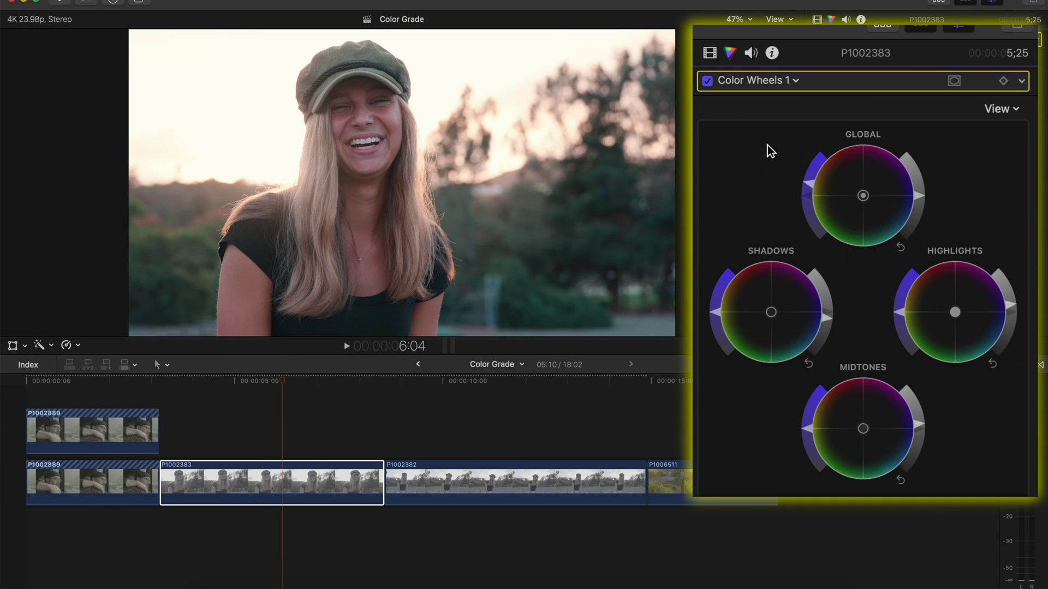
{"action": "left_click", "coordinate": [772, 80]}
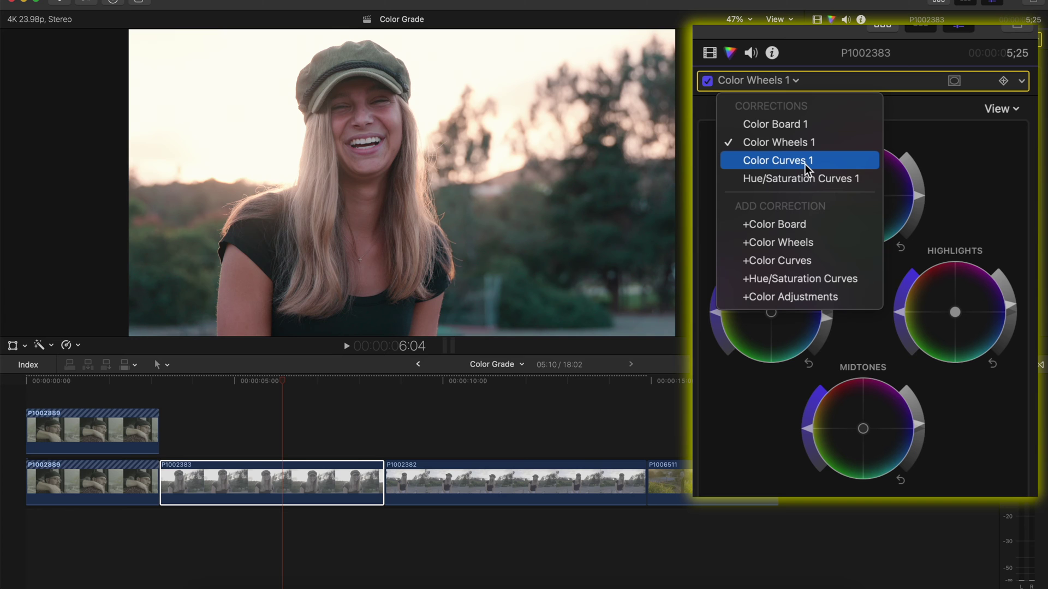
{"action": "left_click", "coordinate": [931, 158]}
{"action": "scroll", "coordinate": [931, 159], "scroll_direction": "down", "scroll_amount": 5}
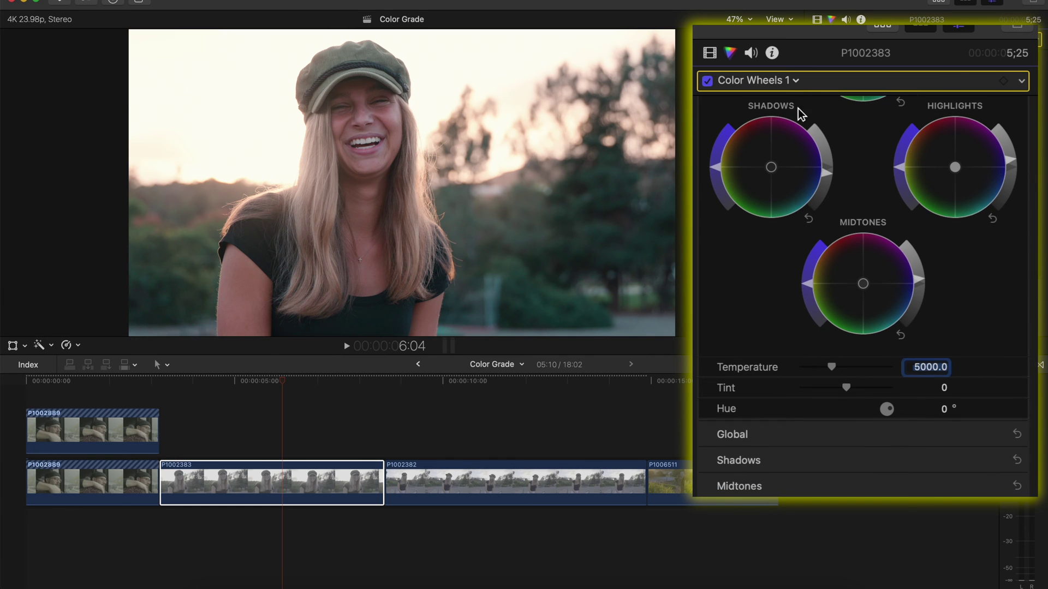
Shape a gentle S-curve on the Luma curve of Color Curves 1 with a midpoint, a slightly lowered shadow point and a slightly raised highlight point
{"action": "left_click", "coordinate": [782, 82]}
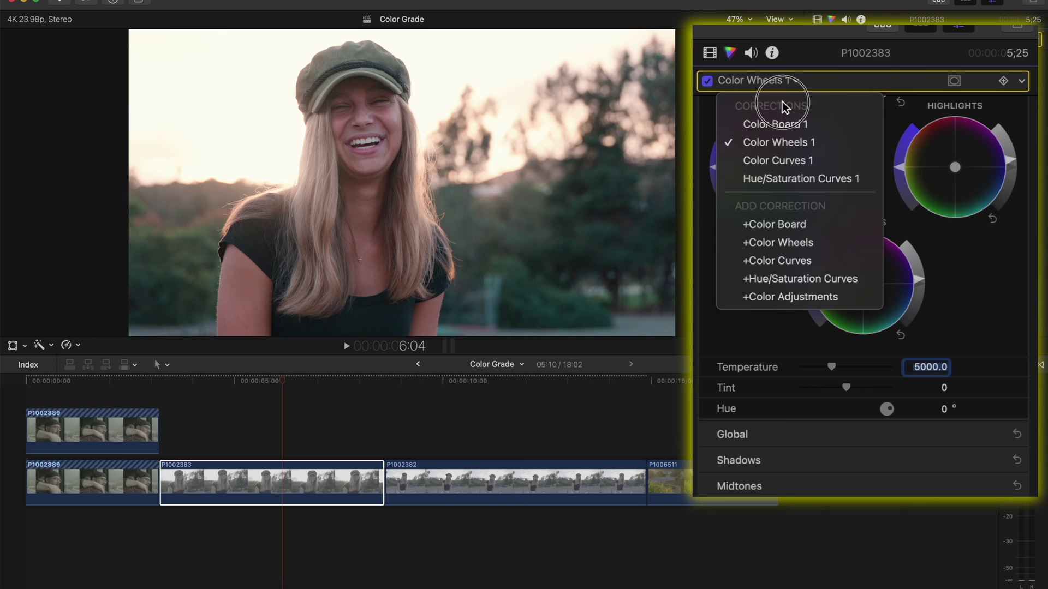
{"action": "left_click", "coordinate": [792, 157]}
{"action": "scroll", "coordinate": [906, 204], "scroll_direction": "up", "scroll_amount": 5}
{"action": "left_click", "coordinate": [862, 201]}
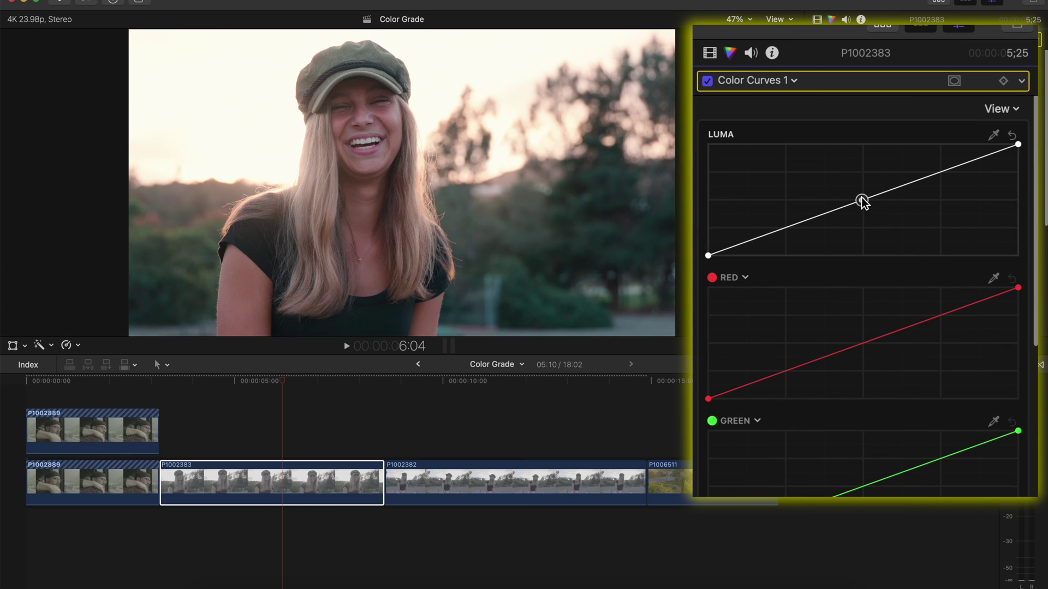
{"action": "left_click_drag", "start_coordinate": [781, 228], "coordinate": [780, 232]}
{"action": "left_click", "coordinate": [780, 232]}
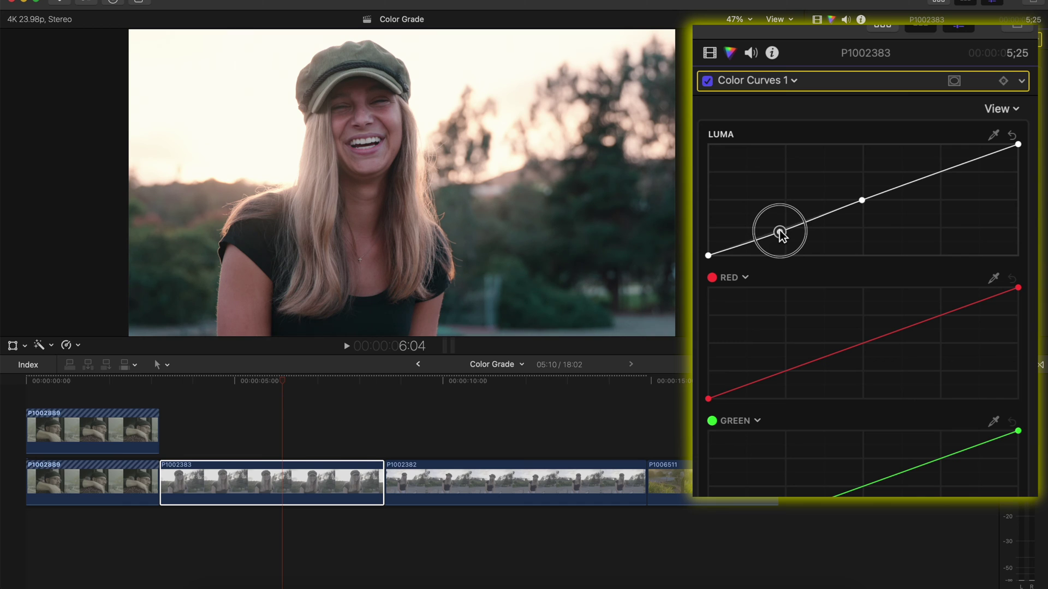
{"action": "left_click", "coordinate": [933, 175]}
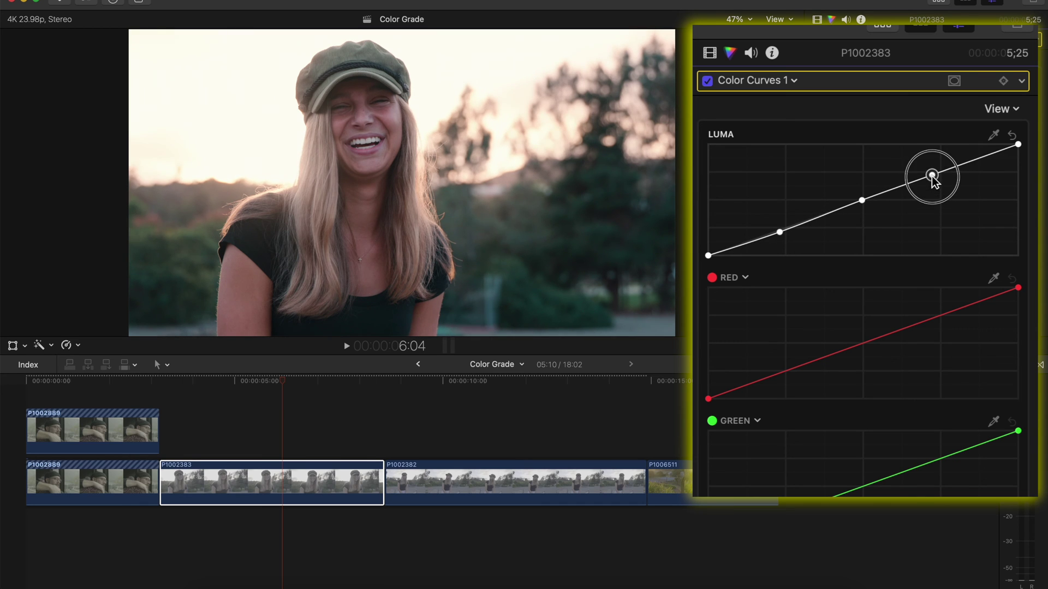
{"action": "left_click", "coordinate": [933, 175]}
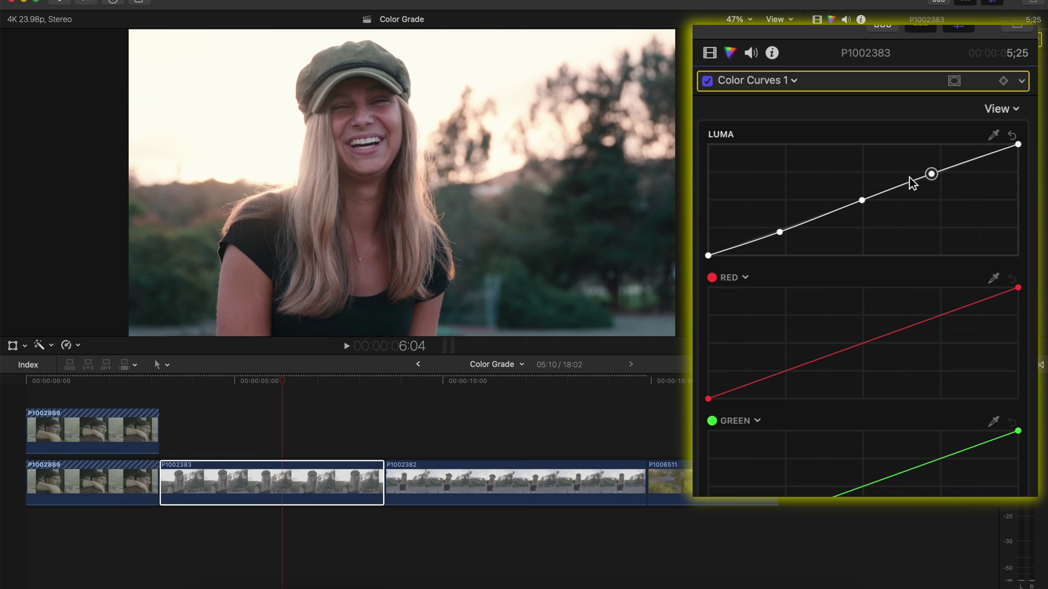
{"action": "left_click_drag", "start_coordinate": [863, 203], "coordinate": [856, 206]}
In Color Wheels 1, raise the highlights and midtones saturation, slightly lower the shadows saturation, and fine-tune the global saturation
{"action": "left_click", "coordinate": [772, 80]}
{"action": "left_click", "coordinate": [773, 139]}
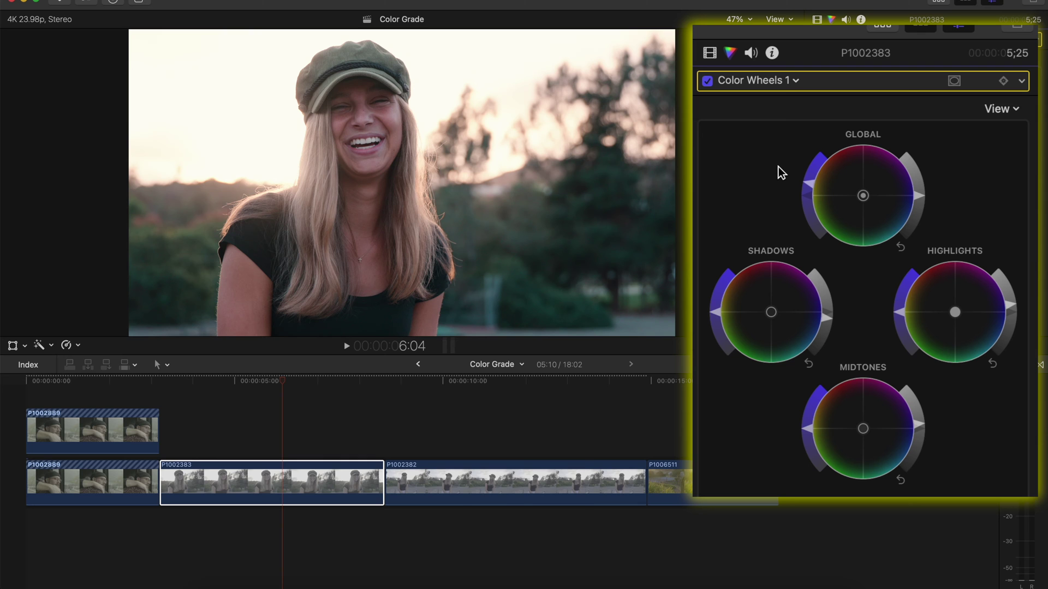
{"action": "key", "text": "F2"}
{"action": "mouse_move", "coordinate": [811, 181]}
{"action": "left_mouse_down"}
{"action": "mouse_move", "coordinate": [812, 170]}
{"action": "mouse_move", "coordinate": [811, 182]}
{"action": "left_mouse_up"}
{"action": "left_click_drag", "start_coordinate": [902, 319], "coordinate": [899, 302]}
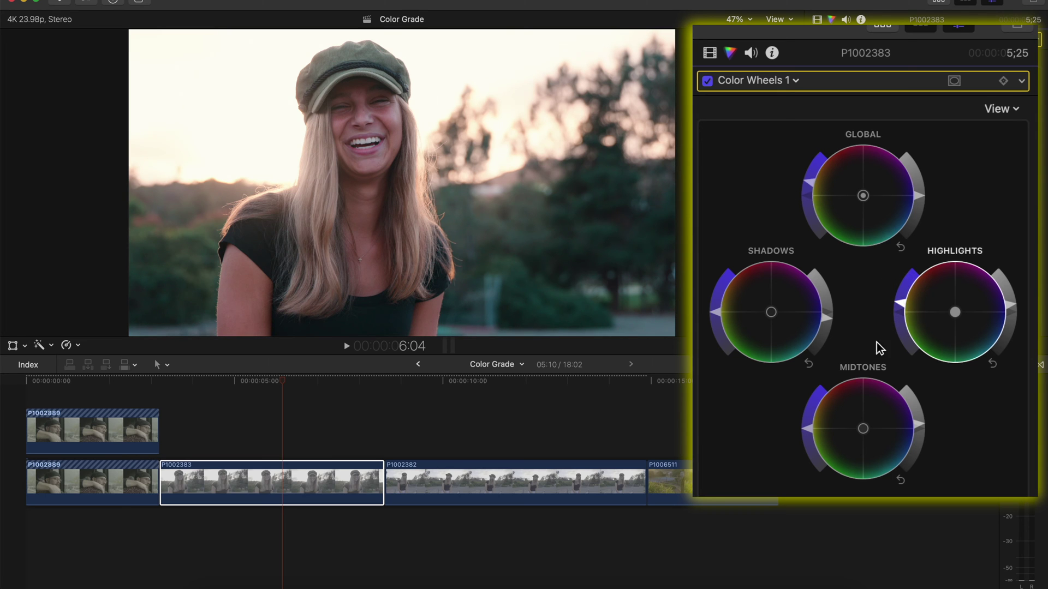
{"action": "left_click_drag", "start_coordinate": [808, 427], "coordinate": [805, 424]}
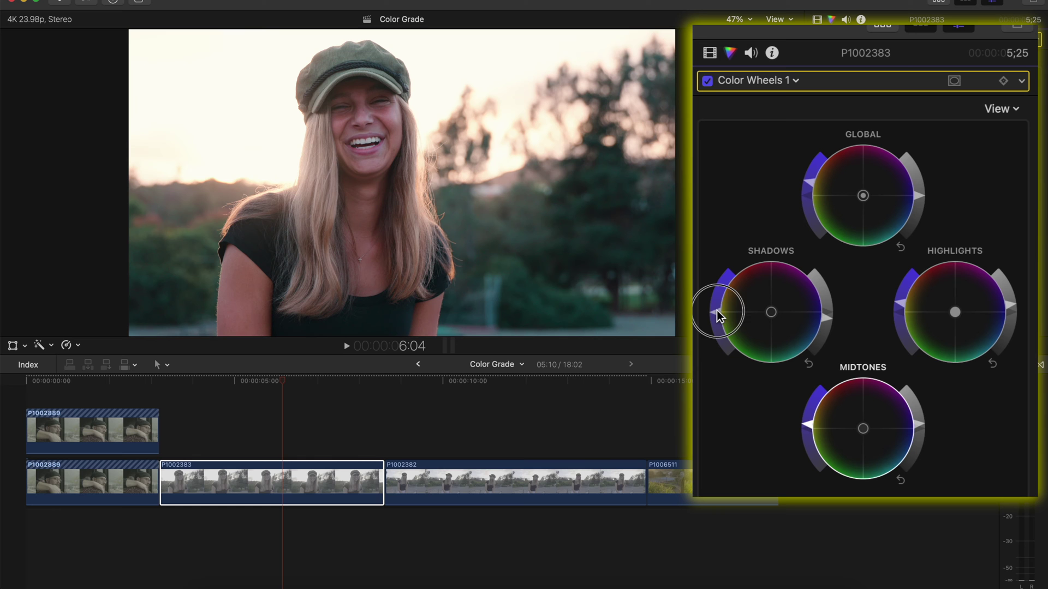
{"action": "left_click_drag", "start_coordinate": [715, 316], "coordinate": [715, 313]}
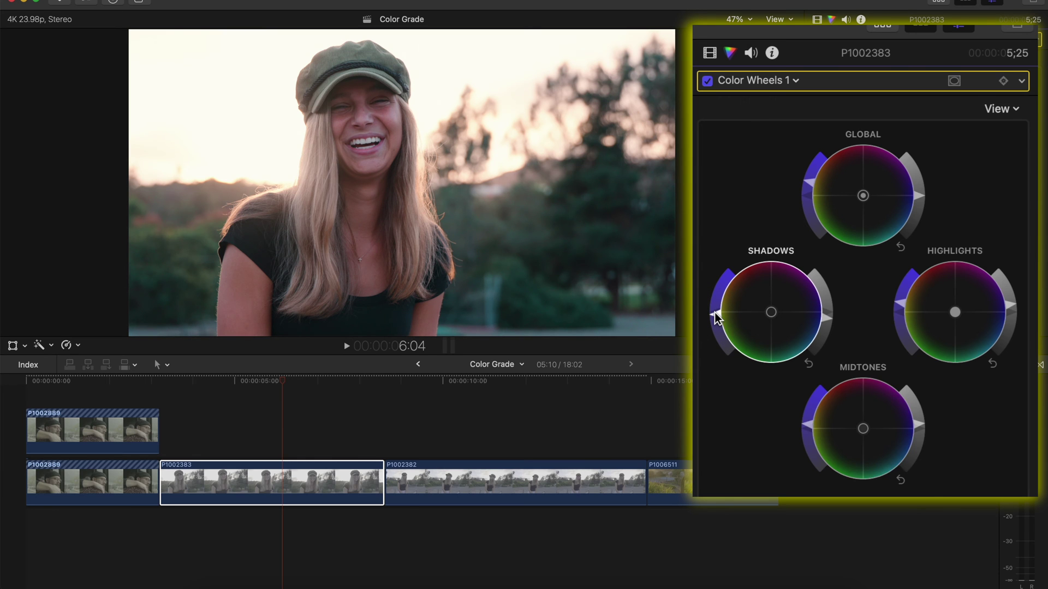
{"action": "scroll", "coordinate": [786, 330], "scroll_direction": "down", "scroll_amount": 5}
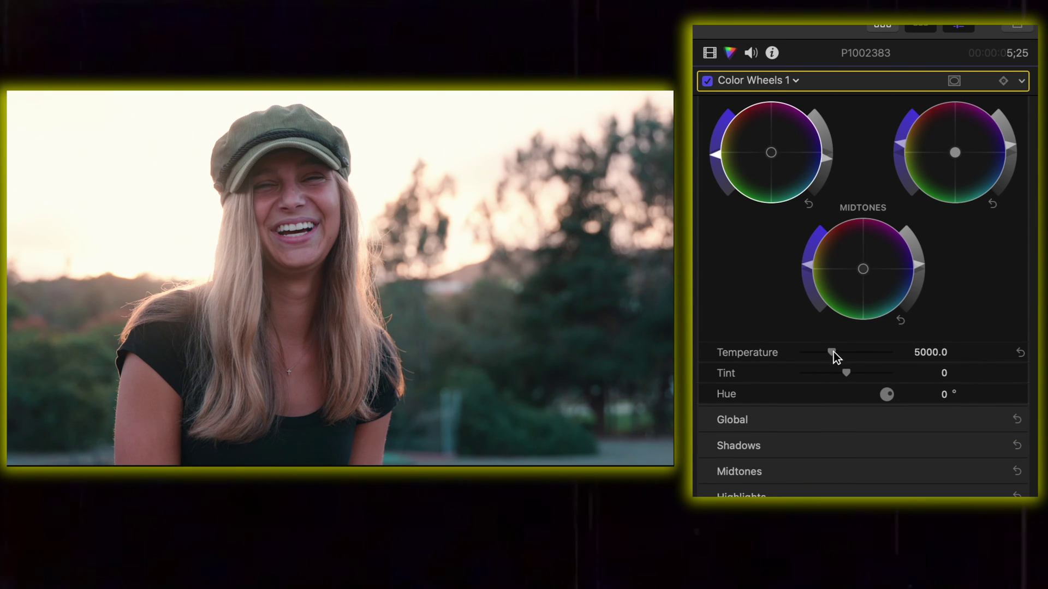
Set the temperature to 5828 and the tint to -4 in Color Wheels 1
{"action": "left_click_drag", "start_coordinate": [832, 354], "coordinate": [843, 376]}
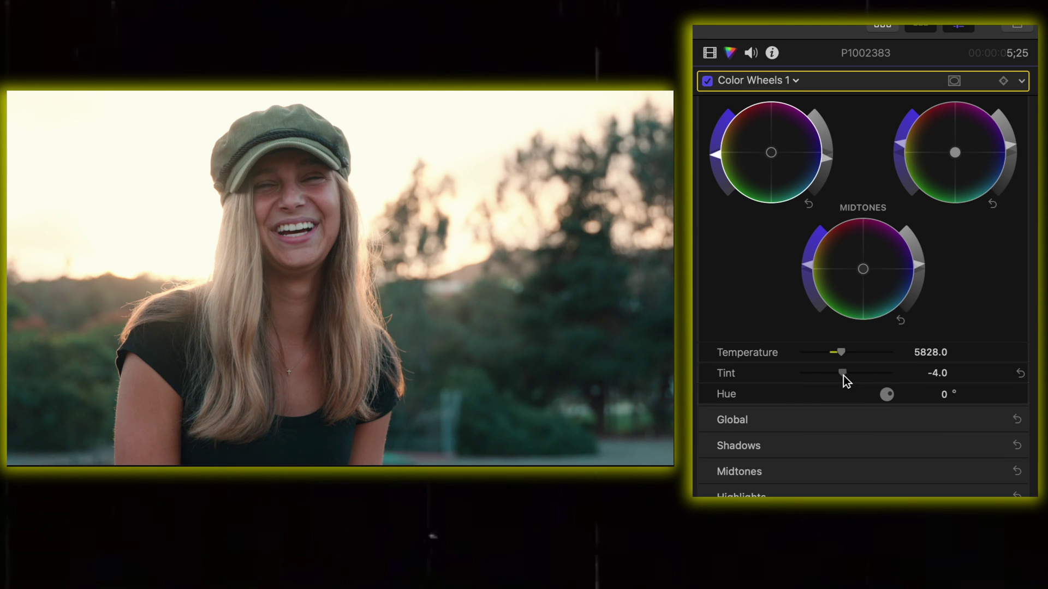
{"action": "left_click", "coordinate": [843, 376]}
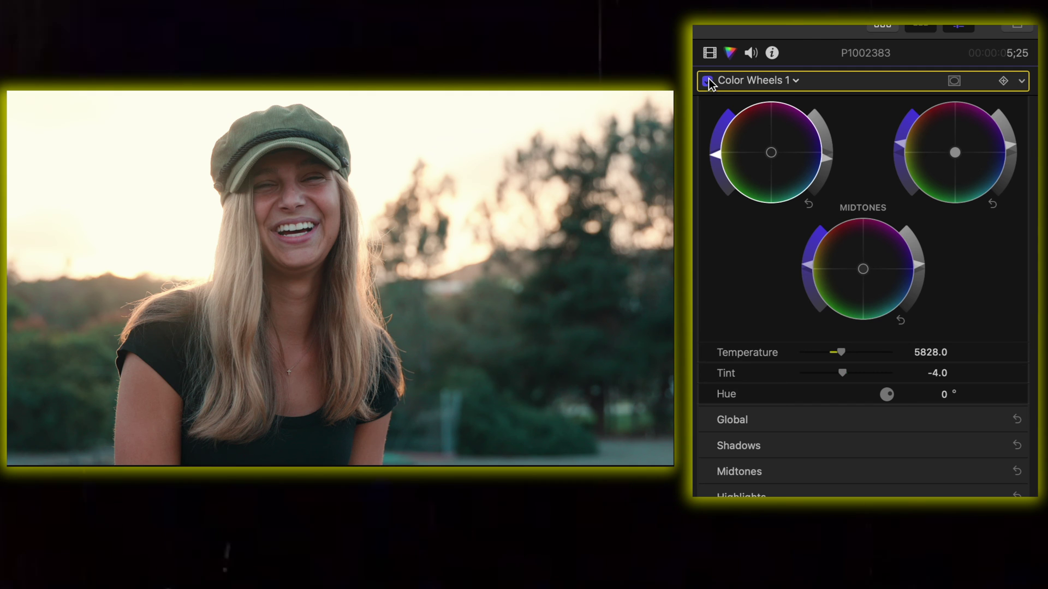
Switch to Color Curves 1 and fine-tune the shadow point of the Luma curve
{"action": "left_click", "coordinate": [758, 86]}
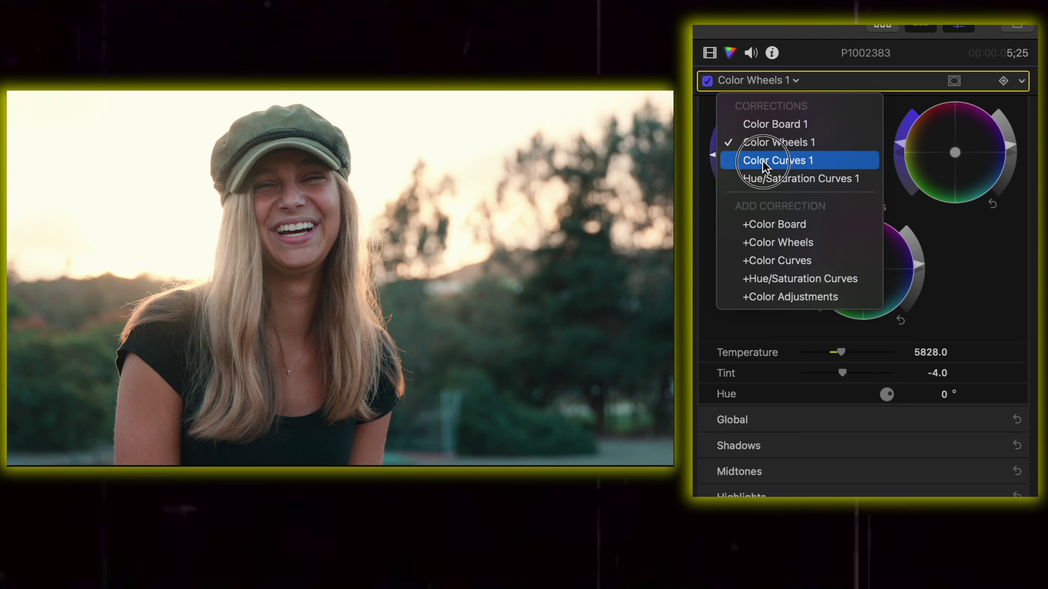
{"action": "left_click", "coordinate": [766, 161]}
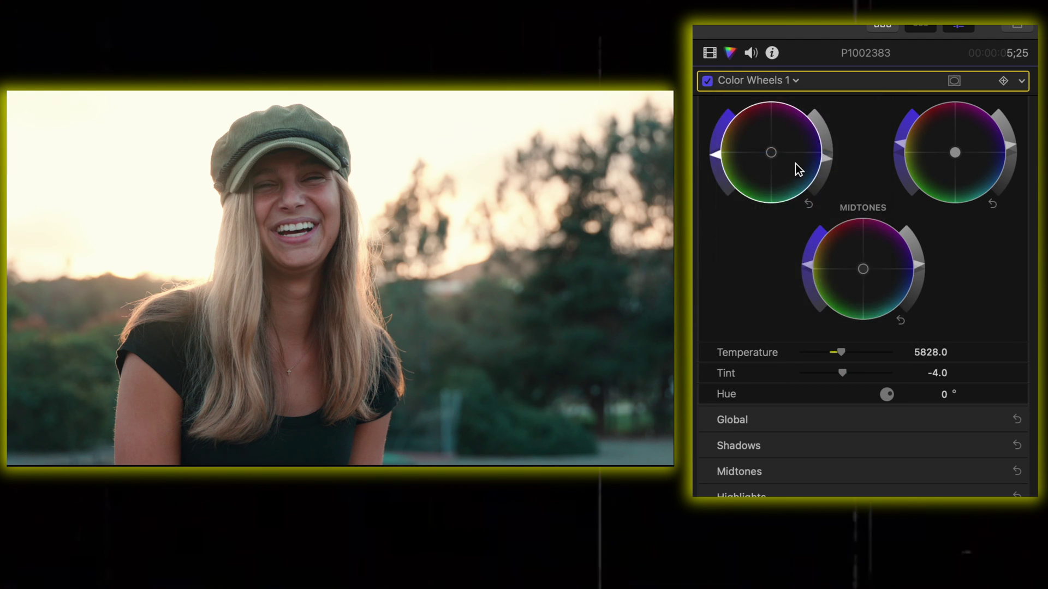
{"action": "scroll", "coordinate": [797, 191], "scroll_direction": "up", "scroll_amount": 3}
{"action": "left_click", "coordinate": [780, 233]}
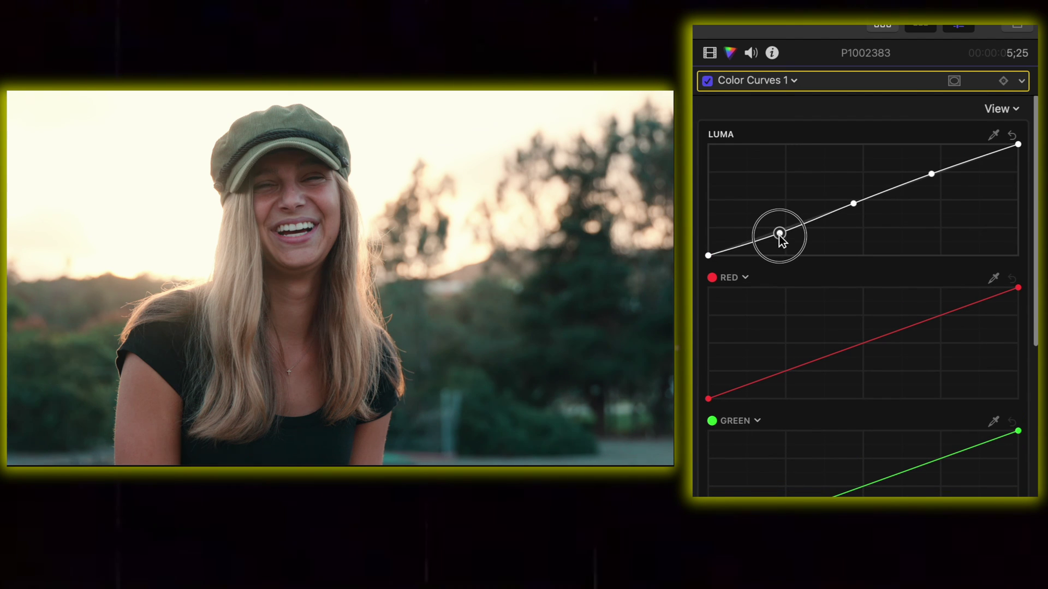
Isolate the face's skin tone in Hue/Saturation Curves 1 with an HSL color mask, viewing the mask with the video scopes shown
{"action": "left_click", "coordinate": [709, 53]}
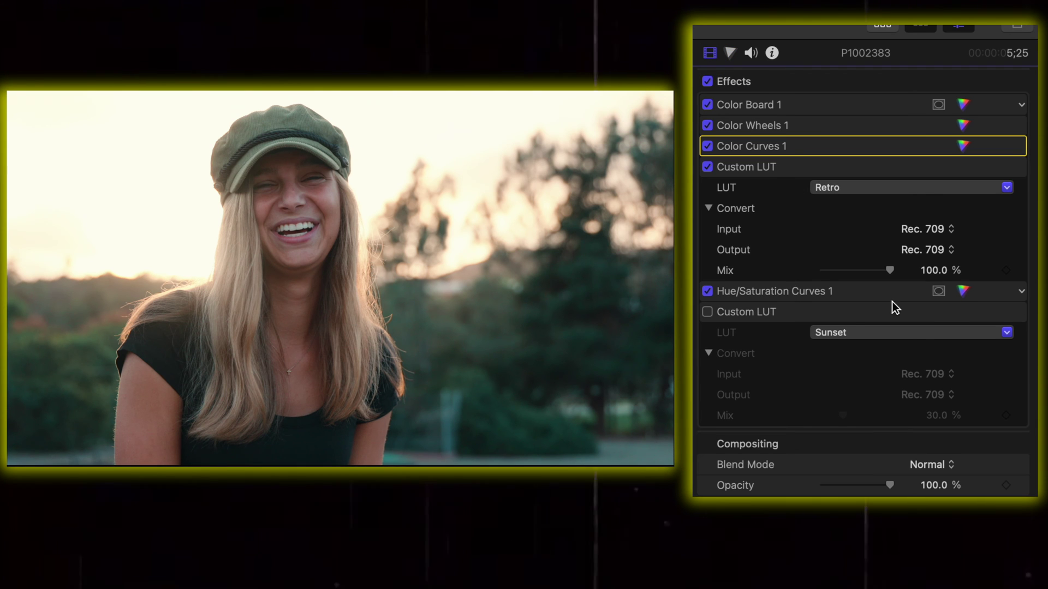
{"action": "left_click", "coordinate": [961, 291]}
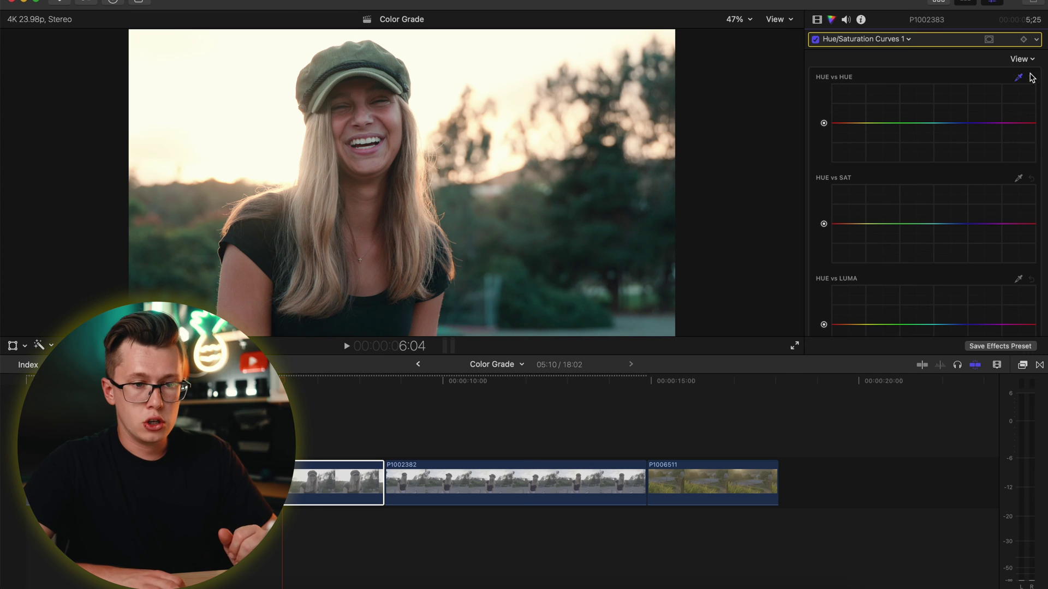
{"action": "left_click", "coordinate": [991, 41]}
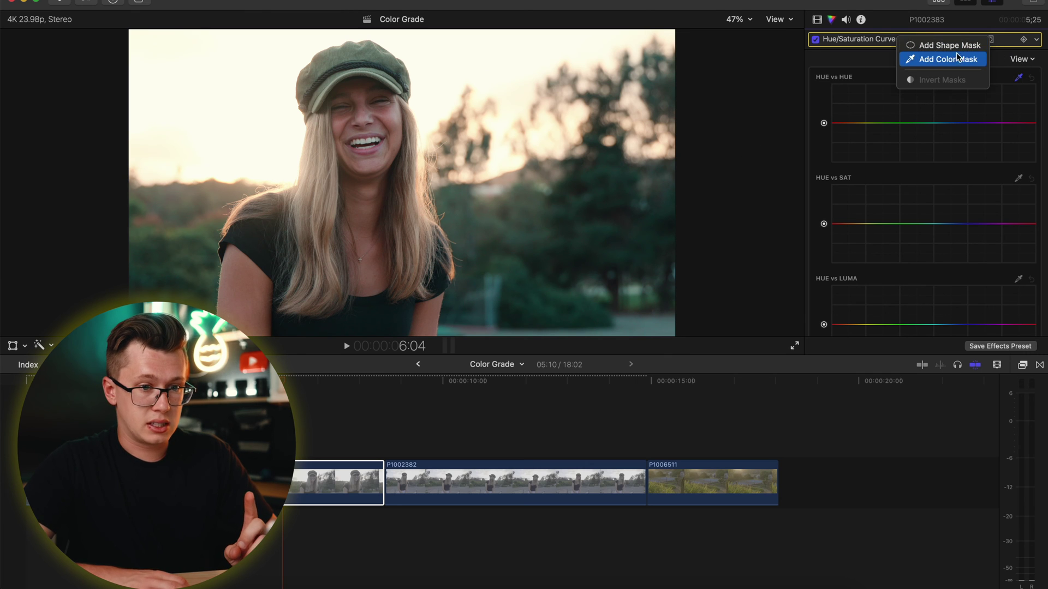
{"action": "left_click", "coordinate": [947, 58]}
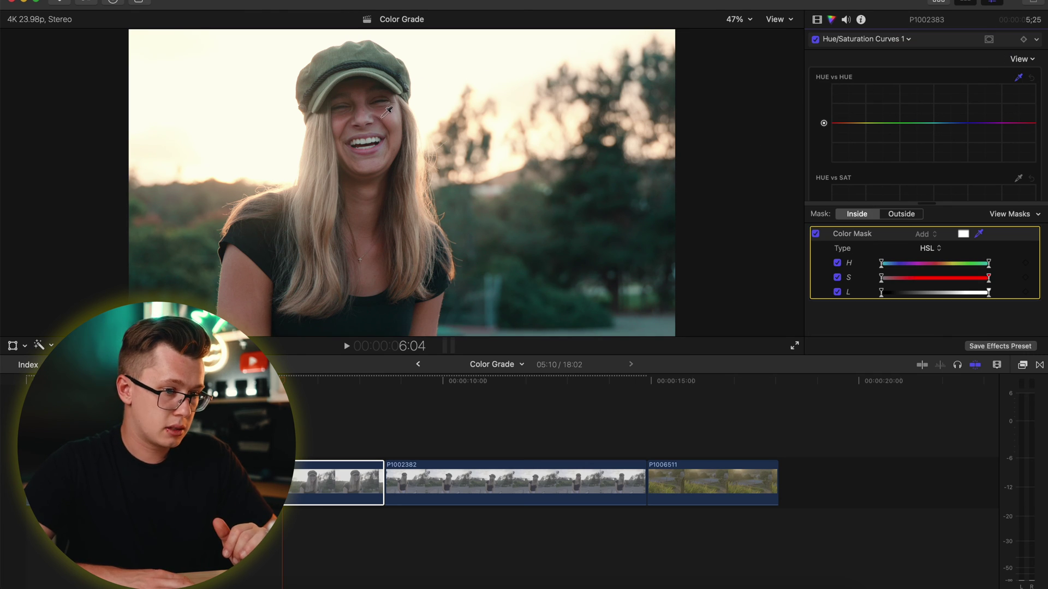
{"action": "left_click_drag", "start_coordinate": [385, 117], "coordinate": [394, 109]}
{"action": "key", "text": "super+7"}
{"action": "left_click", "coordinate": [1012, 214]}
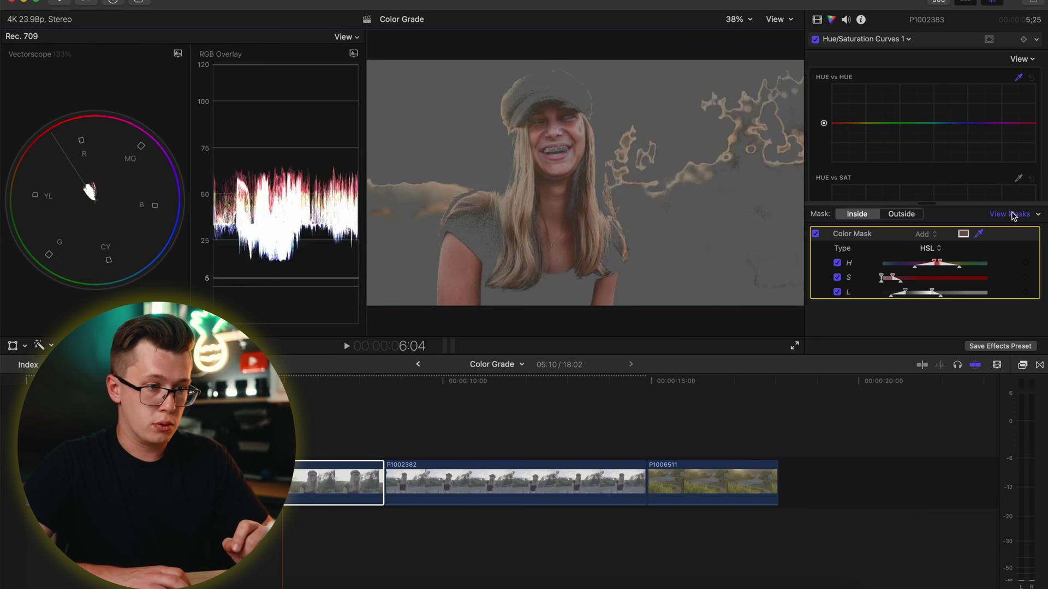
Sample the facial skin tone for the Hue vs Hue and Hue vs Sat curves, then delete the color mask
{"action": "left_click", "coordinate": [1018, 78]}
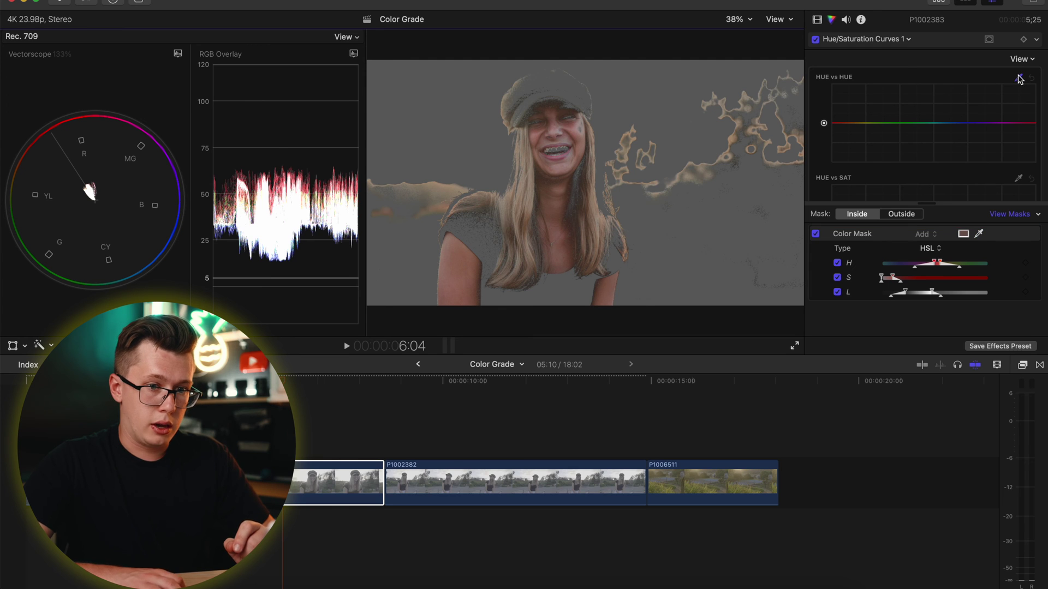
{"action": "left_click", "coordinate": [570, 129]}
{"action": "scroll", "coordinate": [945, 133], "scroll_direction": "down", "scroll_amount": 3}
{"action": "left_click", "coordinate": [1018, 102]}
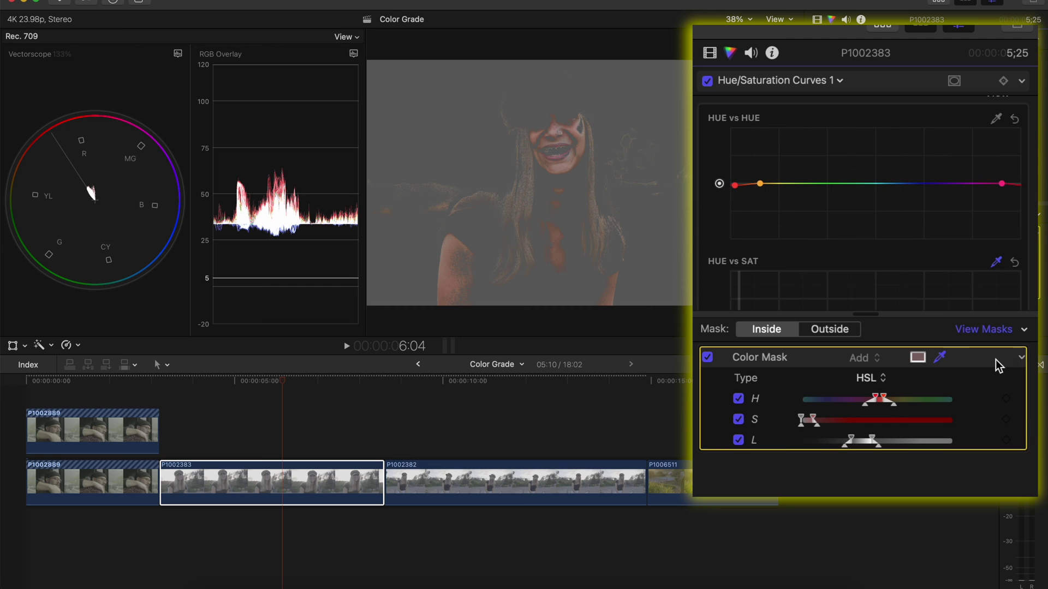
{"action": "key", "text": "Delete"}
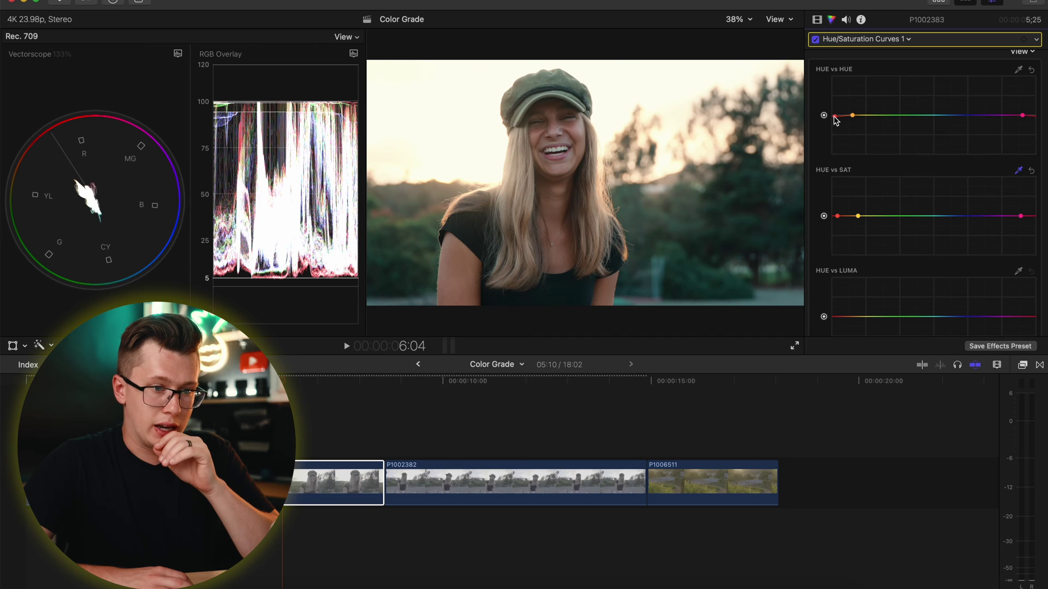
Fine-tune the skin tone by slightly shifting and lowering the red point on the Hue vs Sat curve
{"action": "left_click", "coordinate": [835, 115]}
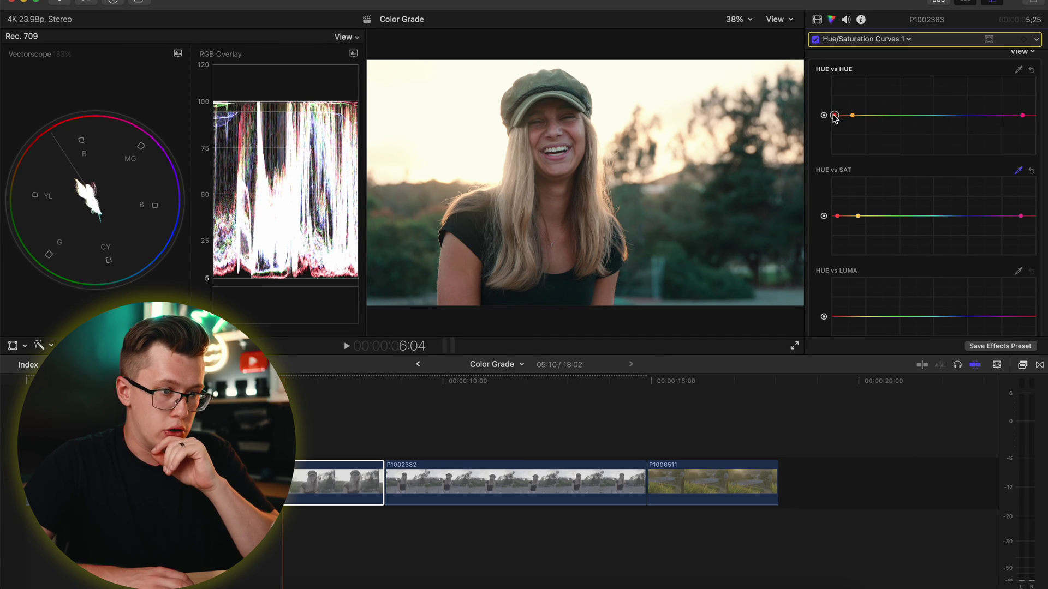
{"action": "left_click", "coordinate": [838, 217]}
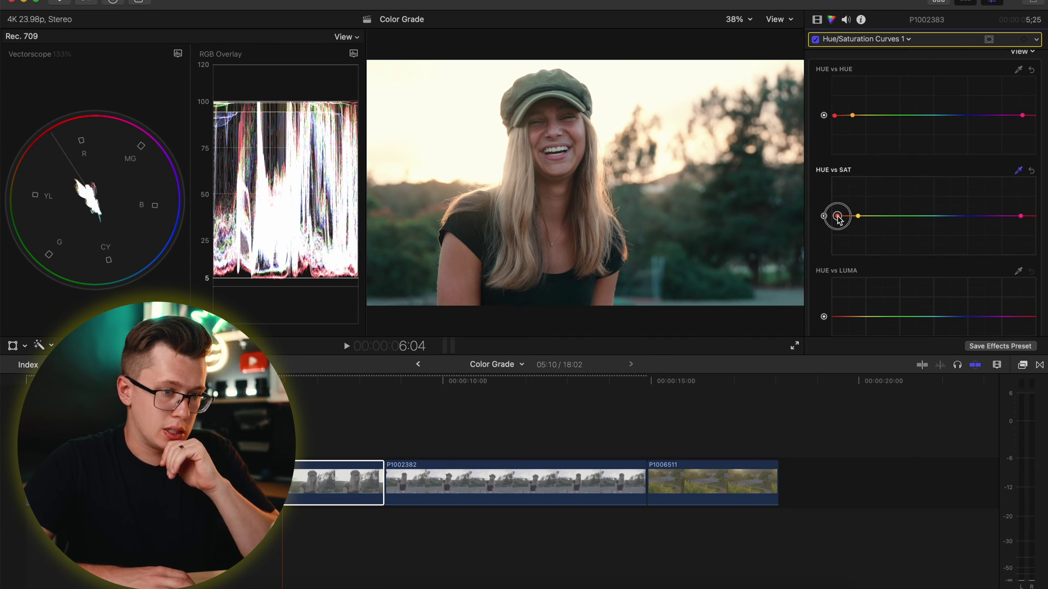
{"action": "mouse_move", "coordinate": [839, 218]}
{"action": "left_mouse_down"}
{"action": "mouse_move", "coordinate": [838, 178]}
{"action": "mouse_move", "coordinate": [836, 255]}
{"action": "mouse_move", "coordinate": [832, 217]}
{"action": "left_mouse_up"}
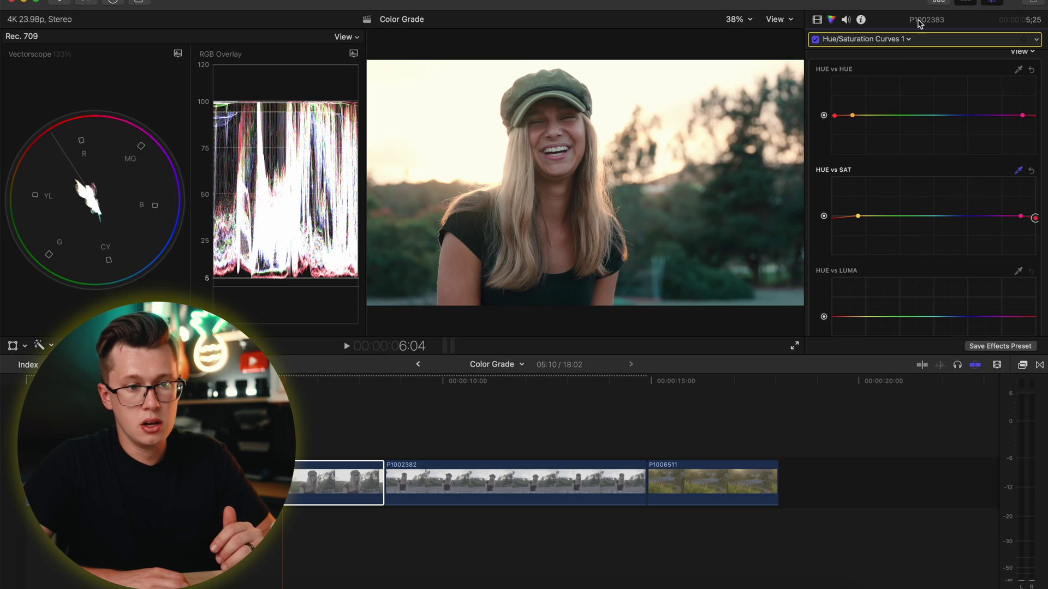
Sample the background trees, raising their teal-green point on the Hue vs Hue curve and slightly lowering it on the Hue vs Sat curve
{"action": "left_click", "coordinate": [1018, 71]}
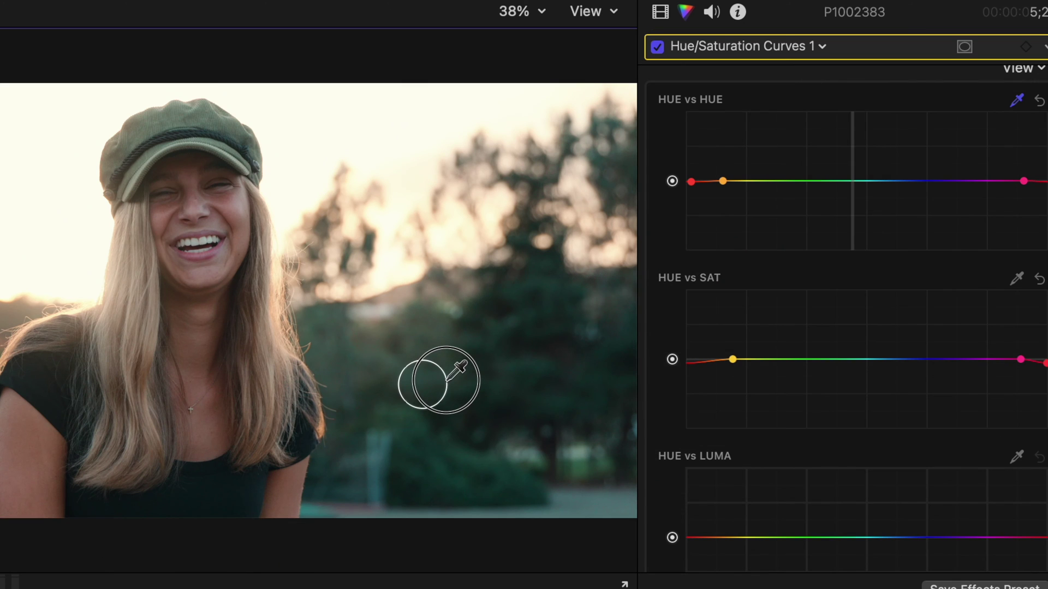
{"action": "left_click", "coordinate": [446, 380]}
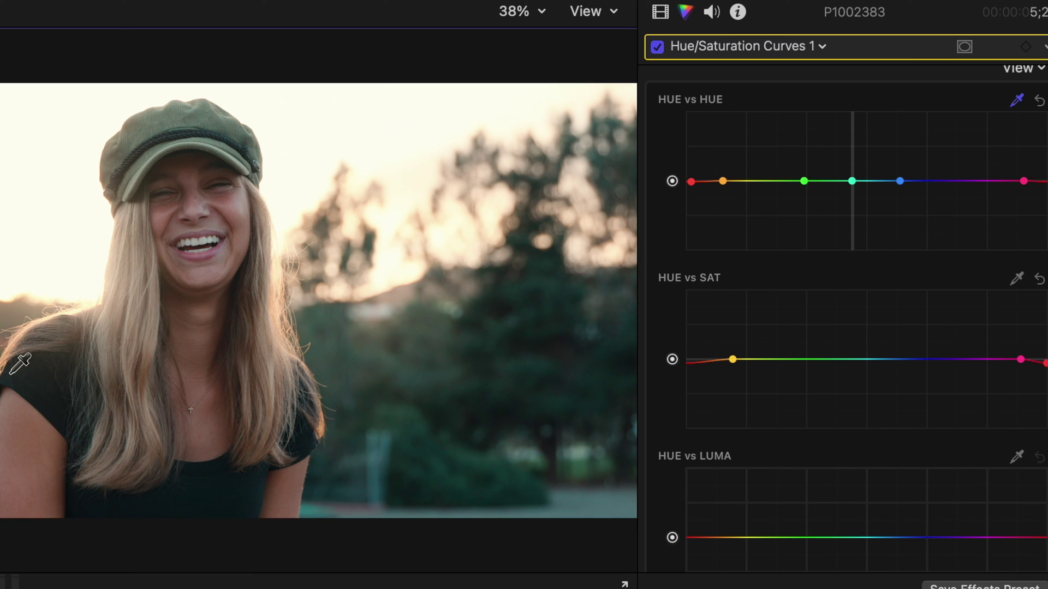
{"action": "mouse_move", "coordinate": [852, 181]}
{"action": "left_mouse_down"}
{"action": "mouse_move", "coordinate": [862, 174]}
{"action": "mouse_move", "coordinate": [792, 188]}
{"action": "mouse_move", "coordinate": [824, 173]}
{"action": "mouse_move", "coordinate": [861, 175]}
{"action": "mouse_move", "coordinate": [837, 163]}
{"action": "mouse_move", "coordinate": [851, 169]}
{"action": "left_mouse_up"}
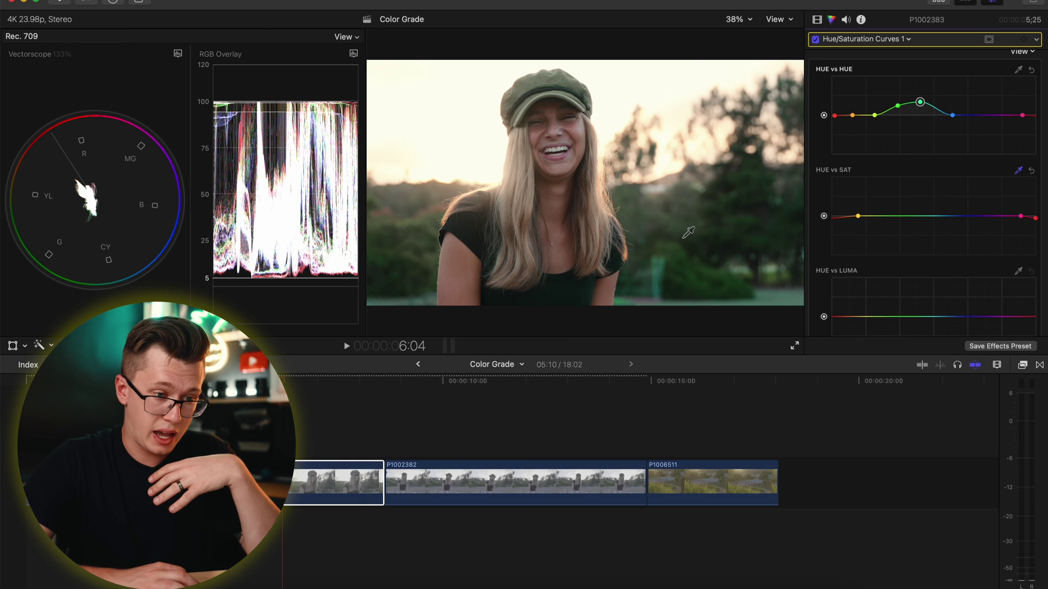
{"action": "left_click", "coordinate": [675, 238]}
{"action": "mouse_move", "coordinate": [920, 216]}
{"action": "left_mouse_down"}
{"action": "mouse_move", "coordinate": [922, 225]}
{"action": "mouse_move", "coordinate": [922, 190]}
{"action": "mouse_move", "coordinate": [919, 237]}
{"action": "mouse_move", "coordinate": [920, 226]}
{"action": "left_mouse_up"}
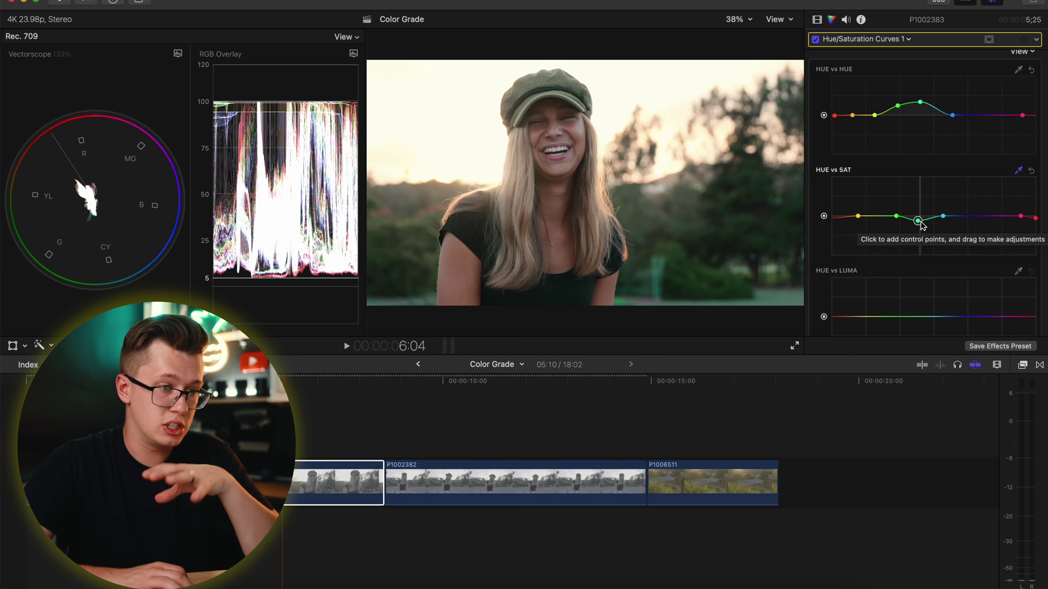
Enable the Custom LUT effect that uses the Sunset LUT and slightly reduce its mix
{"action": "left_click", "coordinate": [873, 39]}
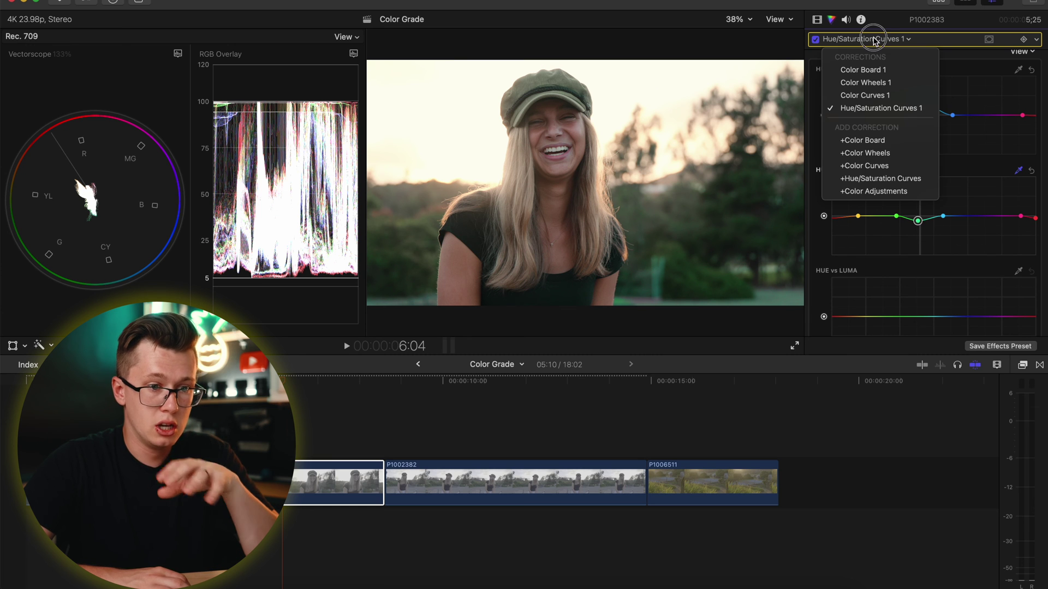
{"action": "left_click", "coordinate": [815, 22]}
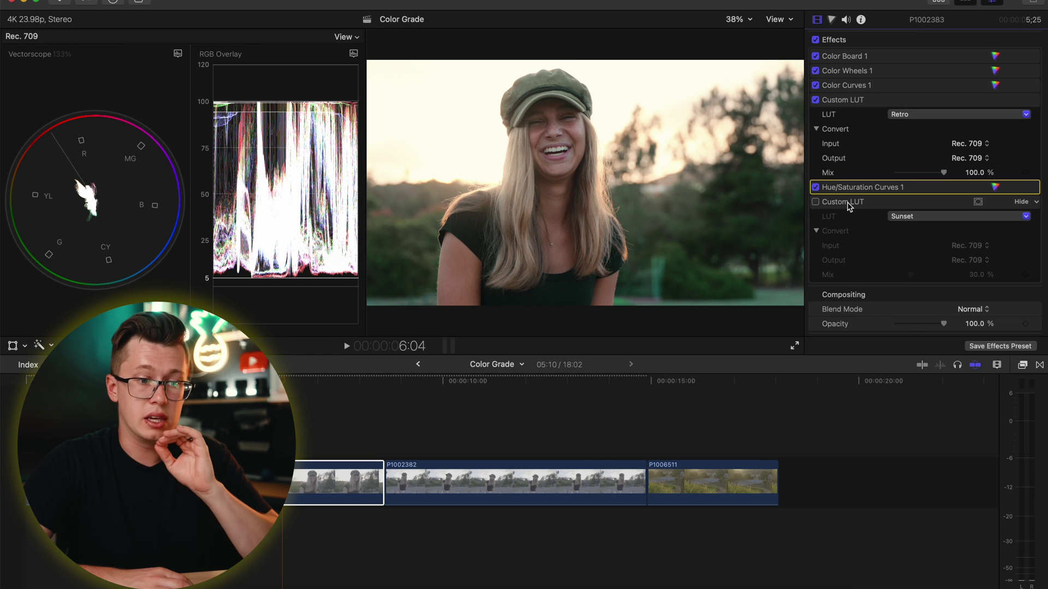
{"action": "left_click", "coordinate": [913, 217]}
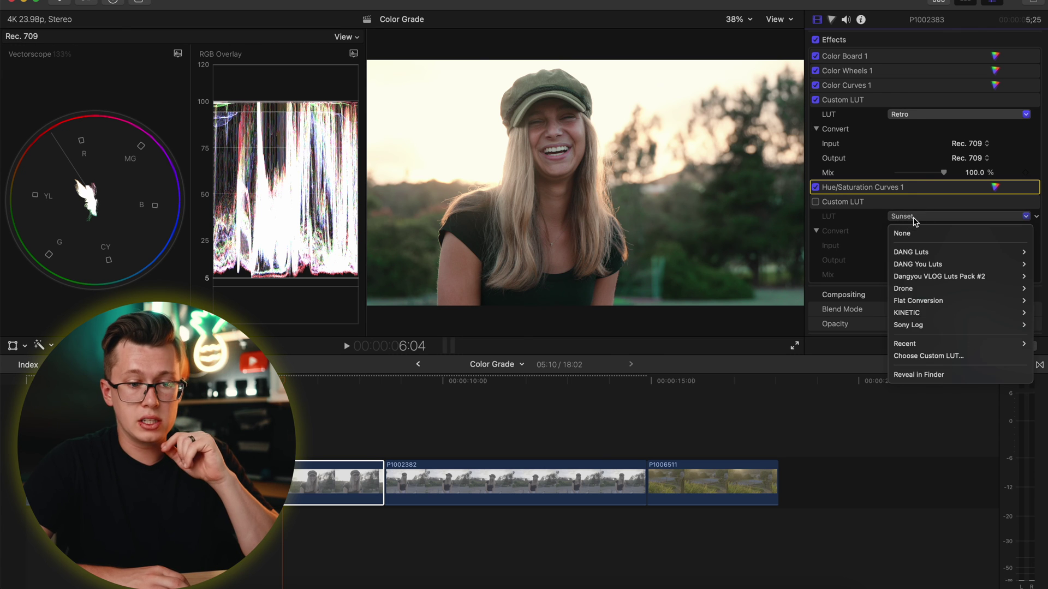
{"action": "left_click", "coordinate": [829, 203]}
{"action": "left_click", "coordinate": [815, 202]}
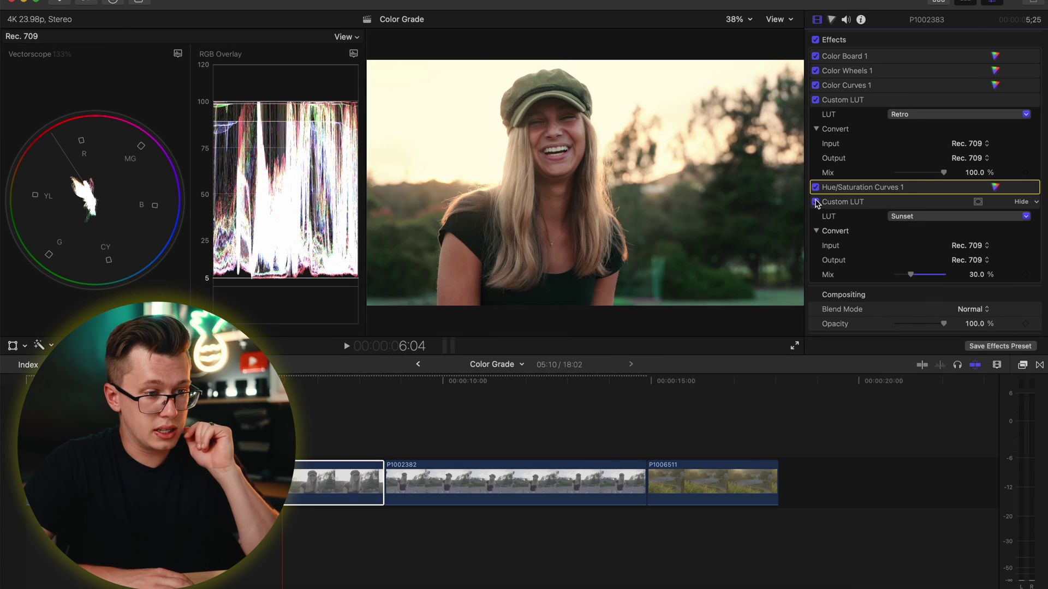
{"action": "left_click_drag", "start_coordinate": [911, 277], "coordinate": [907, 273]}
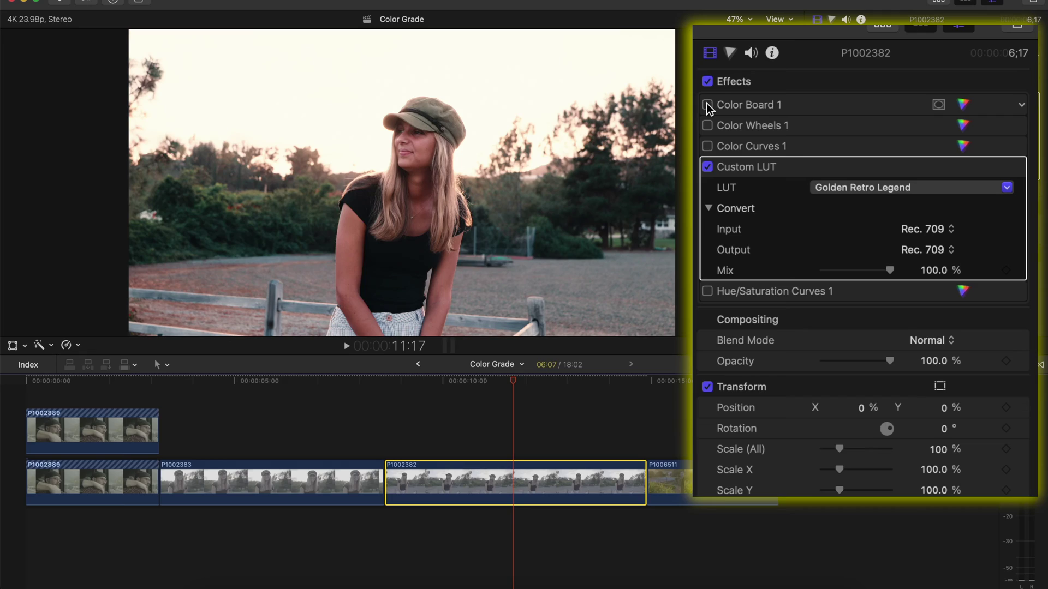
Enable Color Board 1 on clip P1002382 and review its exposure, color and saturation adjustments
{"action": "left_click", "coordinate": [708, 105]}
{"action": "left_click", "coordinate": [963, 105]}
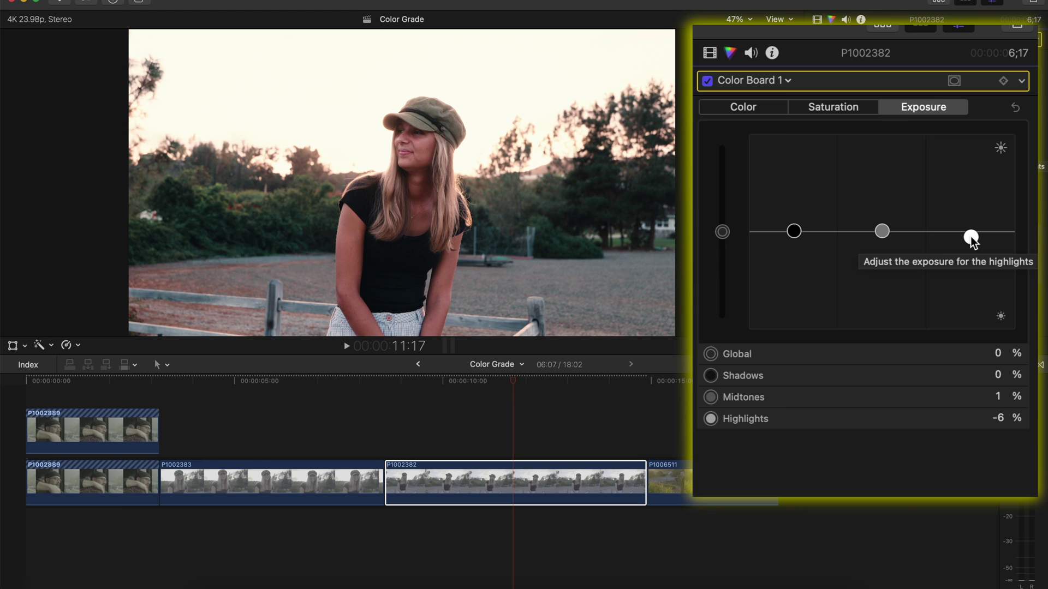
{"action": "left_click", "coordinate": [771, 107]}
{"action": "left_click", "coordinate": [857, 107]}
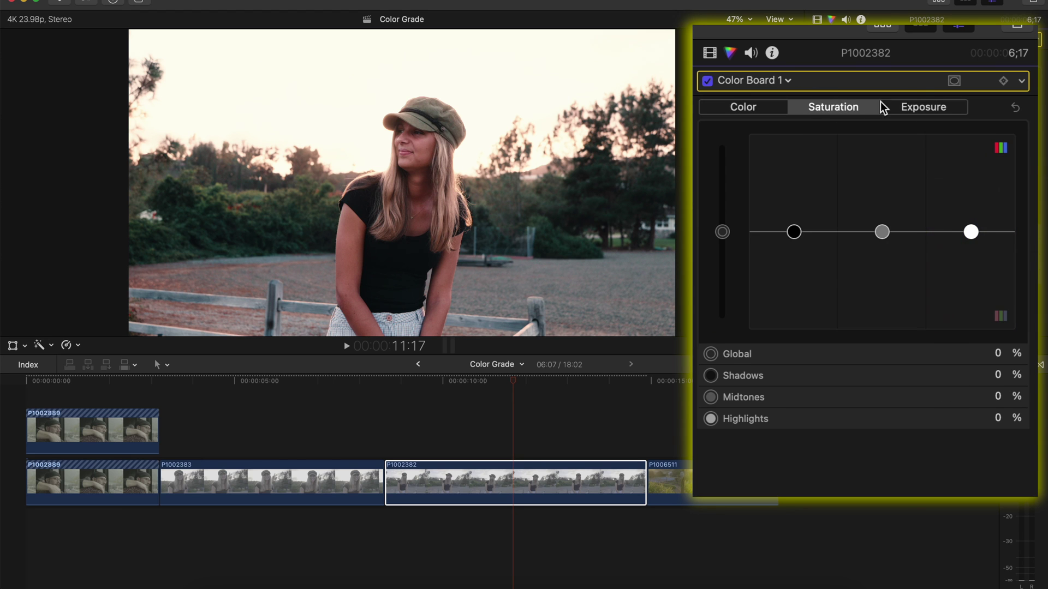
{"action": "left_click", "coordinate": [914, 109]}
Enable Color Wheels 1 on clip P1002382 and bring up its temperature and tint settings
{"action": "left_click", "coordinate": [784, 83]}
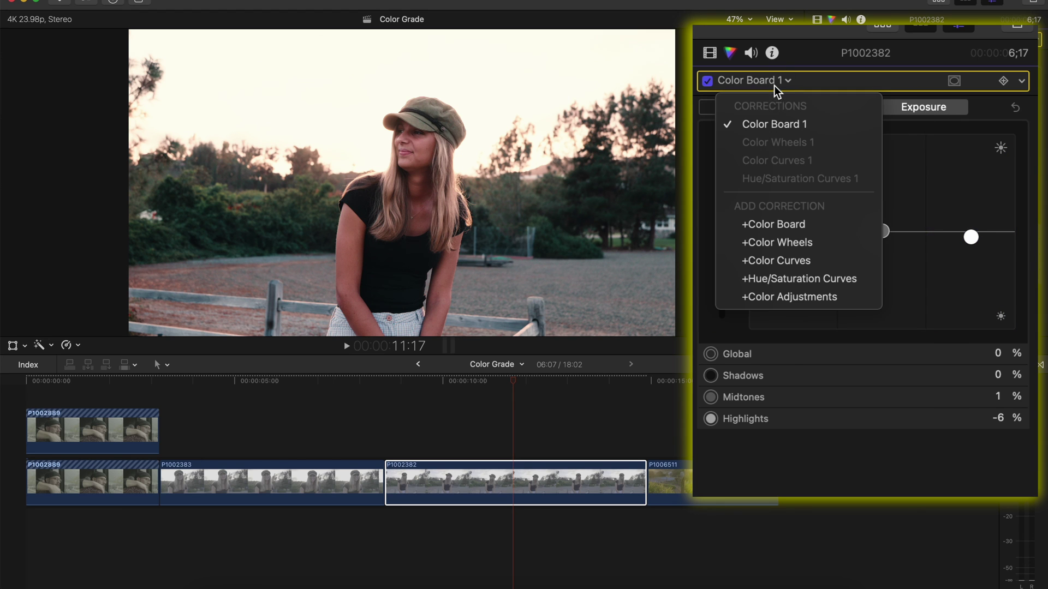
{"action": "left_click", "coordinate": [775, 143]}
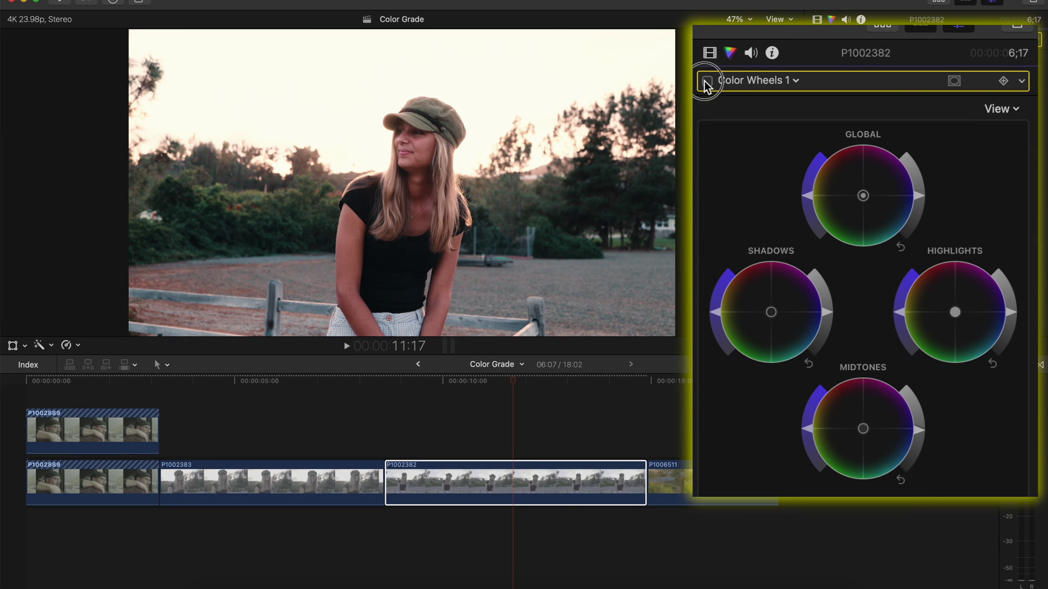
{"action": "scroll", "coordinate": [802, 273], "scroll_direction": "down", "scroll_amount": 5}
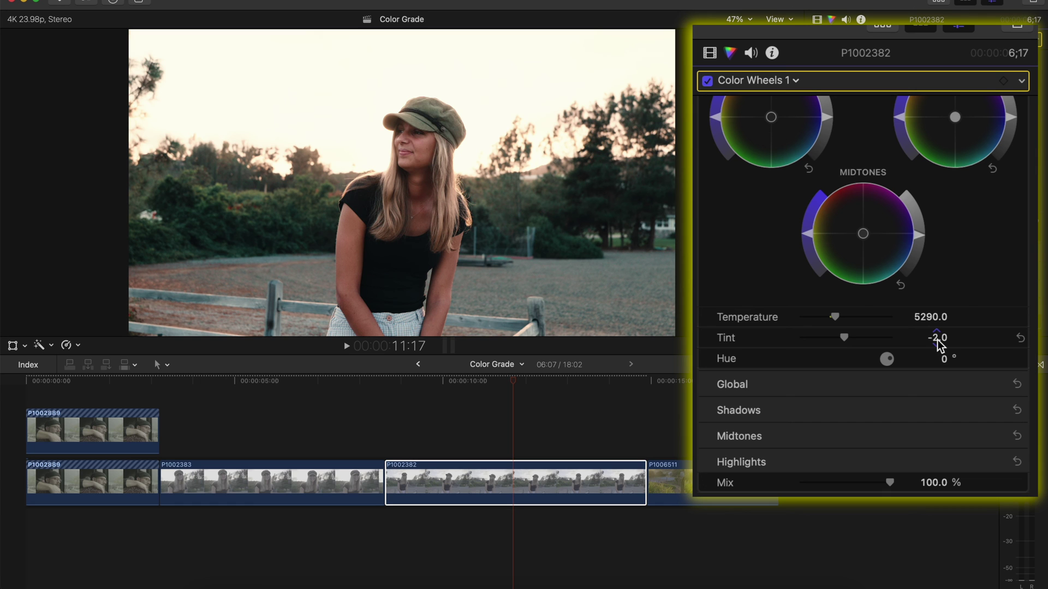
Enable Color Curves 1, slightly lower the shadow point of its Luma curve, and compare the image with the correction off and on
{"action": "left_click", "coordinate": [764, 80]}
{"action": "left_click", "coordinate": [797, 163]}
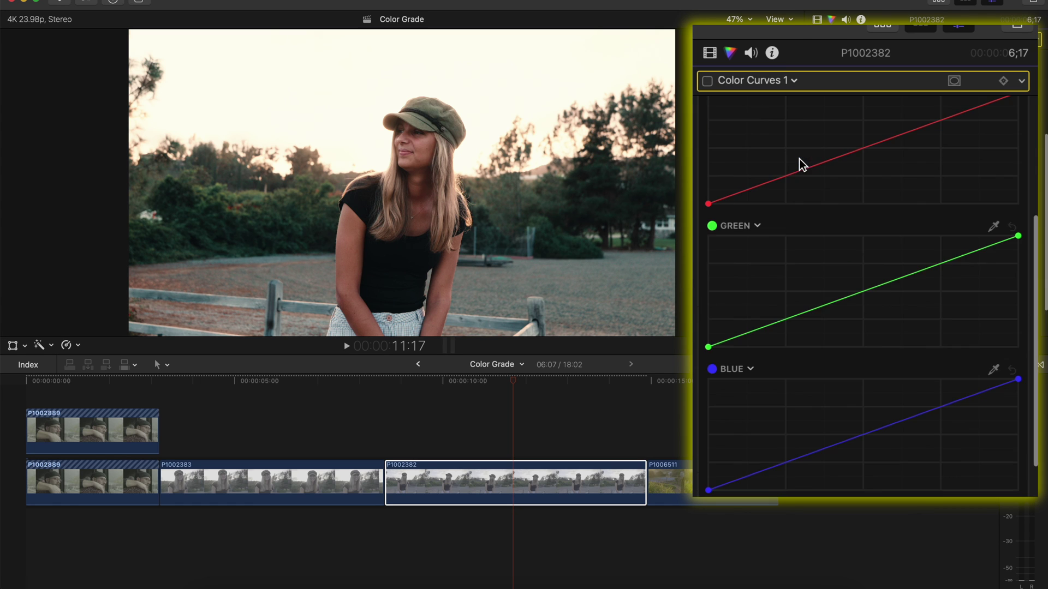
{"action": "scroll", "coordinate": [798, 164], "scroll_direction": "up", "scroll_amount": 5}
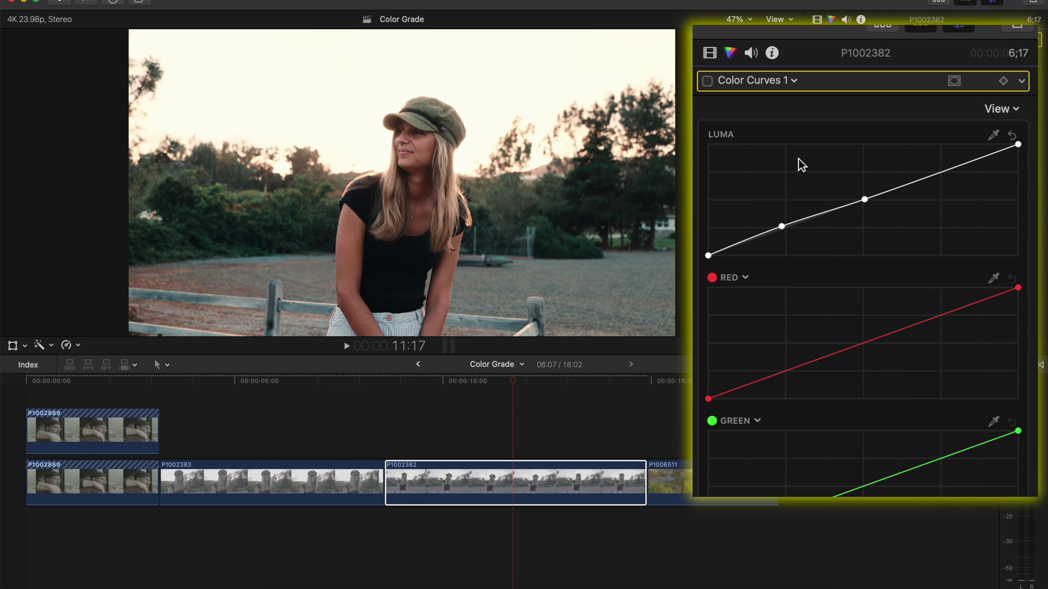
{"action": "left_click", "coordinate": [707, 81]}
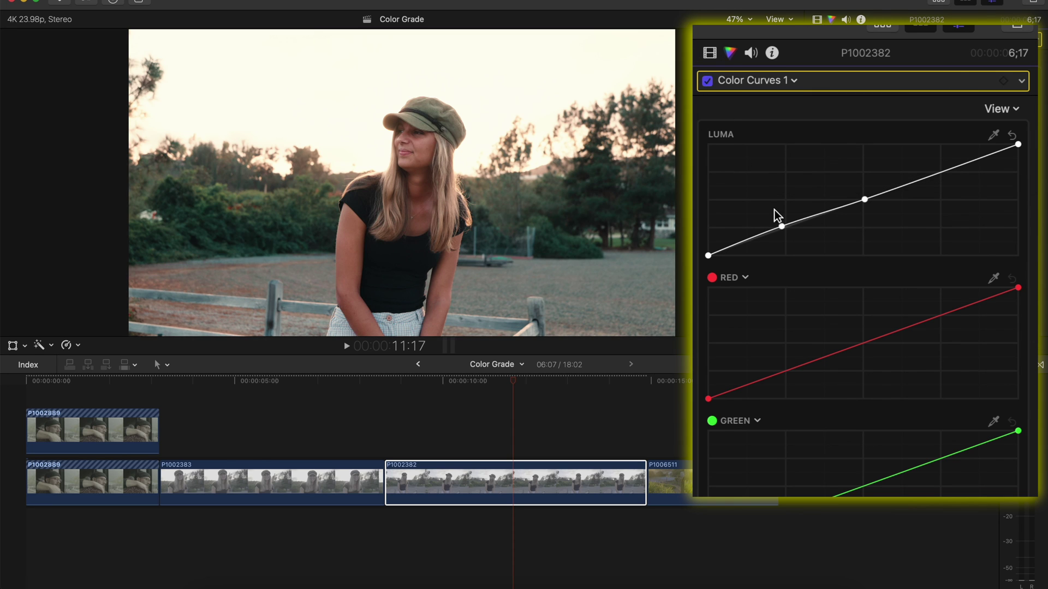
{"action": "left_click_drag", "start_coordinate": [781, 232], "coordinate": [783, 232]}
{"action": "left_click", "coordinate": [708, 82]}
{"action": "left_click", "coordinate": [708, 83]}
{"action": "left_click", "coordinate": [708, 82]}
{"action": "left_click", "coordinate": [708, 83]}
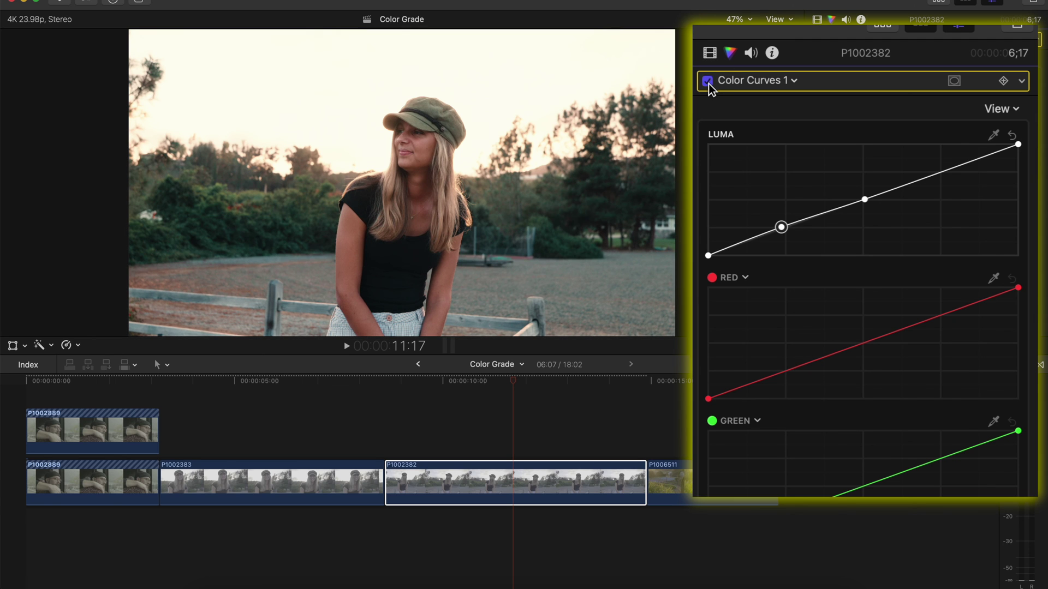
Switch to Hue/Saturation Curves 1 and enable it on clip P1002382
{"action": "left_click", "coordinate": [769, 86]}
{"action": "left_click", "coordinate": [802, 183]}
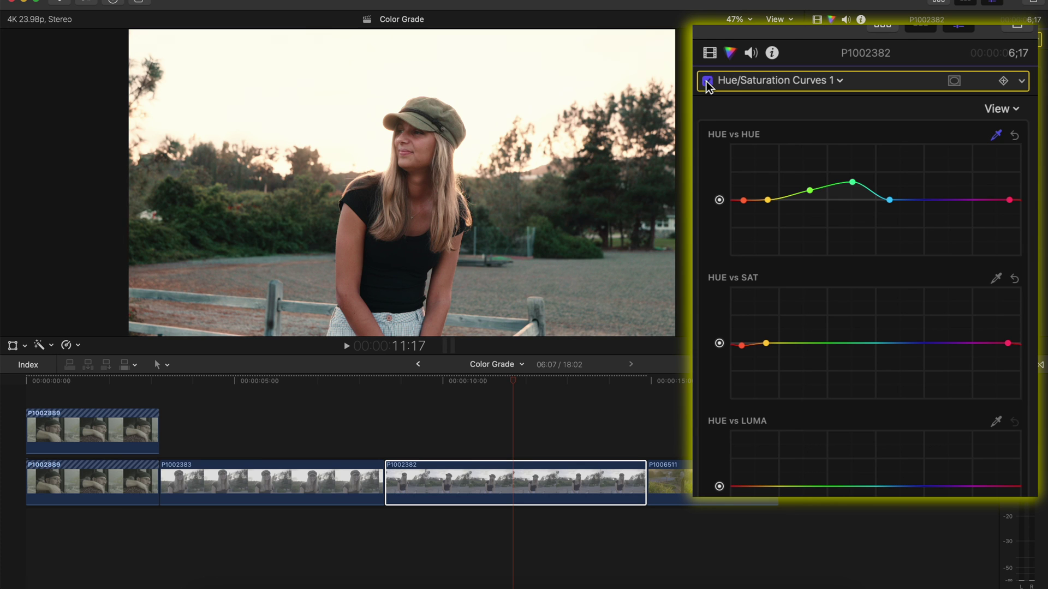
Look through the remaining Hue/Saturation curves of clip P1002382
{"action": "scroll", "coordinate": [732, 304], "scroll_direction": "down", "scroll_amount": 5}
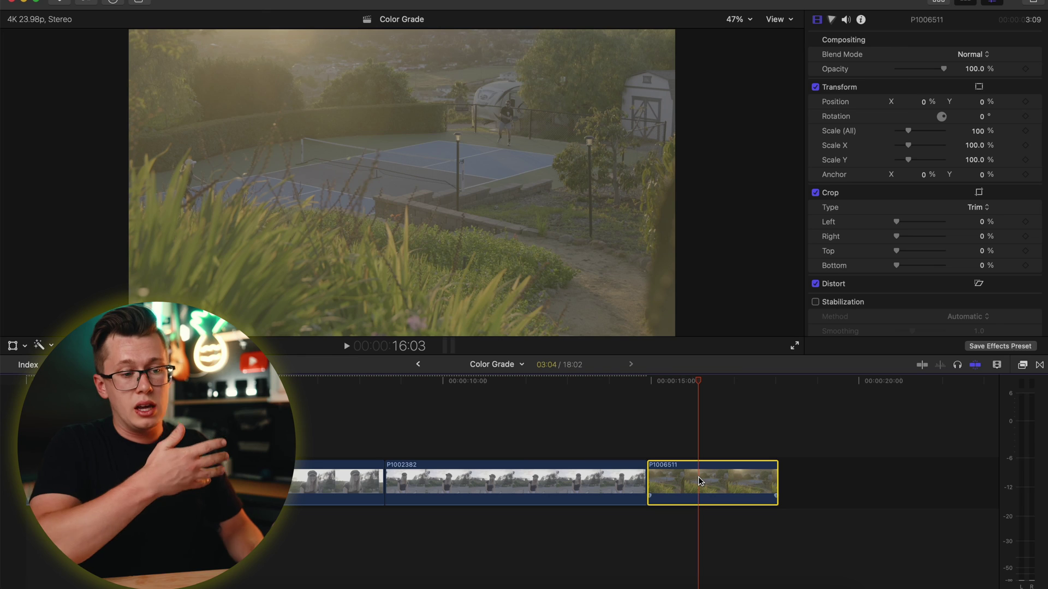
Paste the color effects stack onto clip P1006511 and compare the image with the Classic Teal & Orange LUT off and on
{"action": "key", "text": "super+alt+v"}
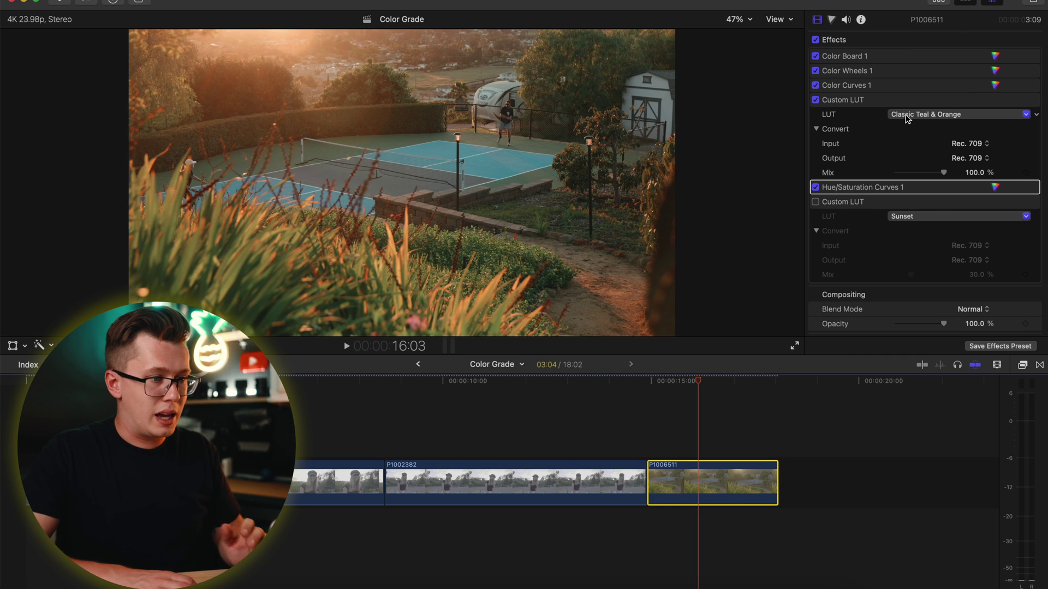
{"action": "left_click", "coordinate": [817, 101]}
{"action": "left_click", "coordinate": [817, 100]}
{"action": "left_click", "coordinate": [817, 100]}
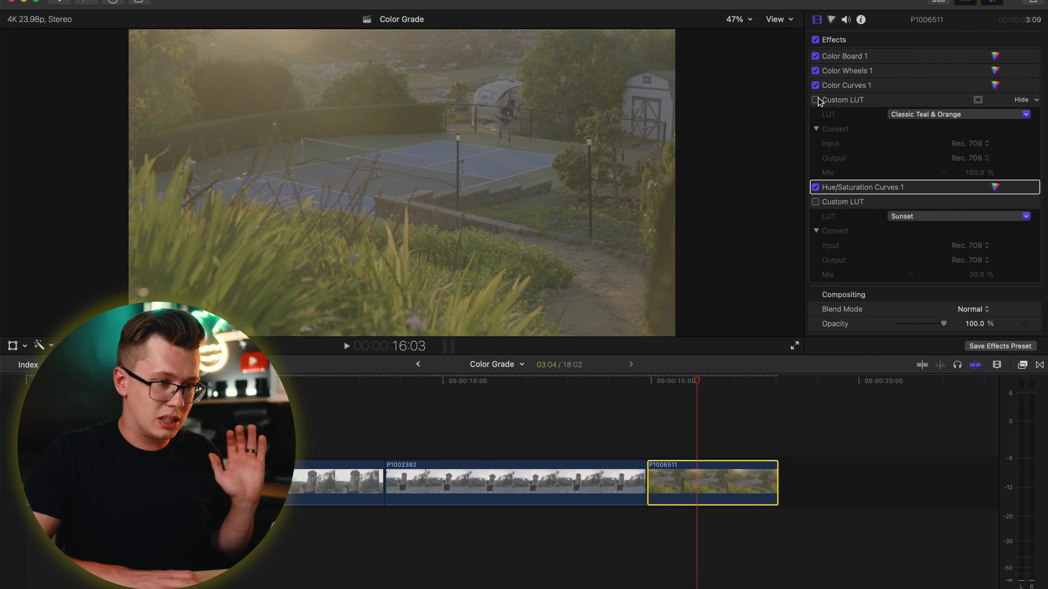
{"action": "left_click", "coordinate": [817, 101]}
In Color Wheels 1 of clip P1006511, slightly darken the shadows and brighten the highlights while checking the clip in playback
{"action": "left_click", "coordinate": [996, 70]}
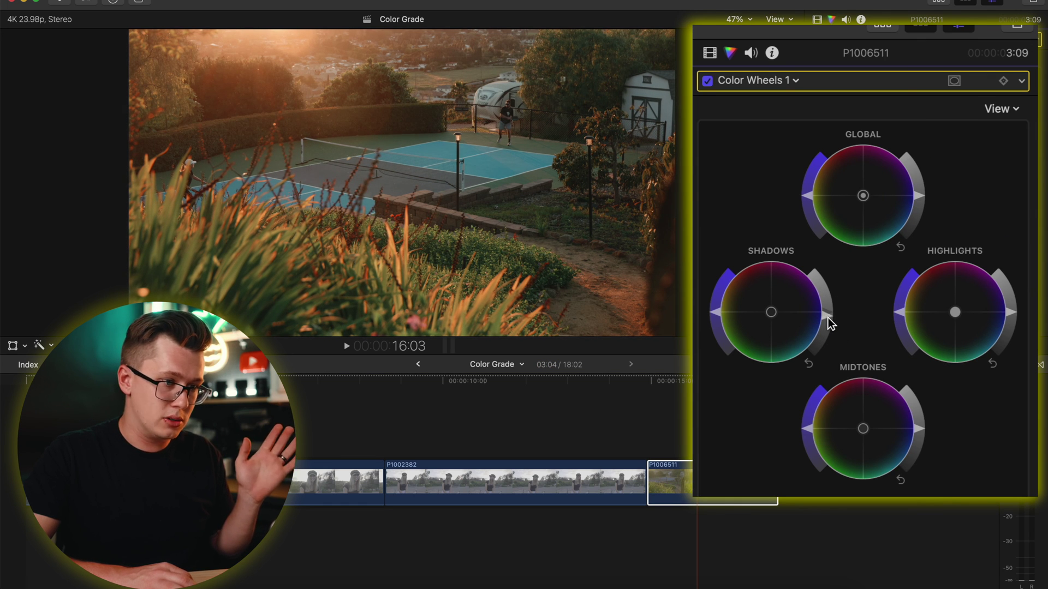
{"action": "key", "text": "space"}
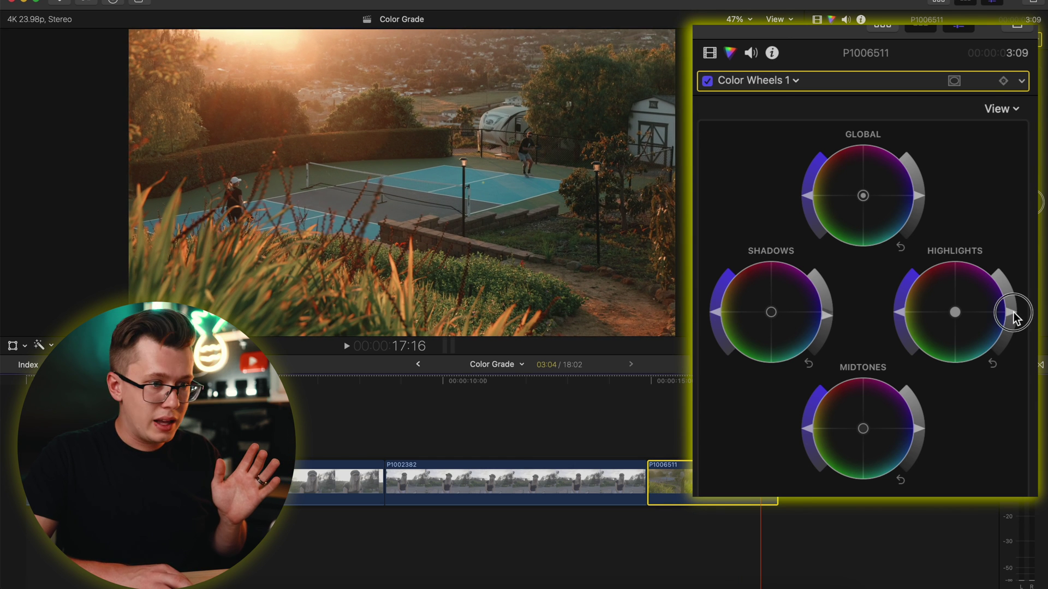
Set the Color Wheels 1 temperature to 5538 and tint to -2.0, and compare the image with the correction off and on
{"action": "scroll", "coordinate": [1014, 307], "scroll_direction": "down", "scroll_amount": 5}
{"action": "scroll", "coordinate": [1013, 307], "scroll_direction": "down", "scroll_amount": 2}
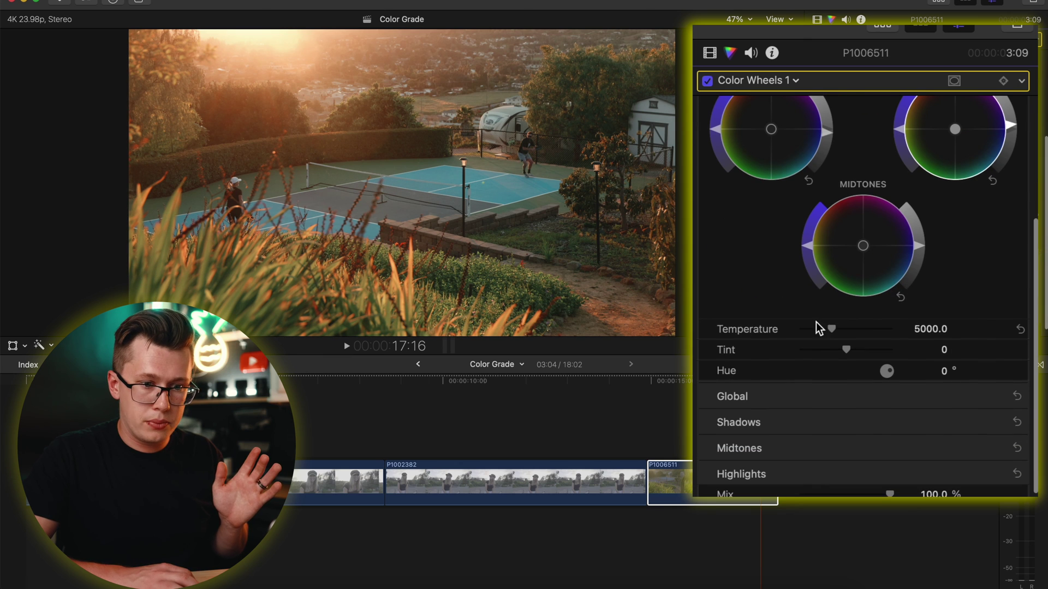
{"action": "mouse_move", "coordinate": [831, 329]}
{"action": "left_mouse_down"}
{"action": "mouse_move", "coordinate": [848, 324]}
{"action": "mouse_move", "coordinate": [828, 331]}
{"action": "mouse_move", "coordinate": [838, 329]}
{"action": "left_mouse_up"}
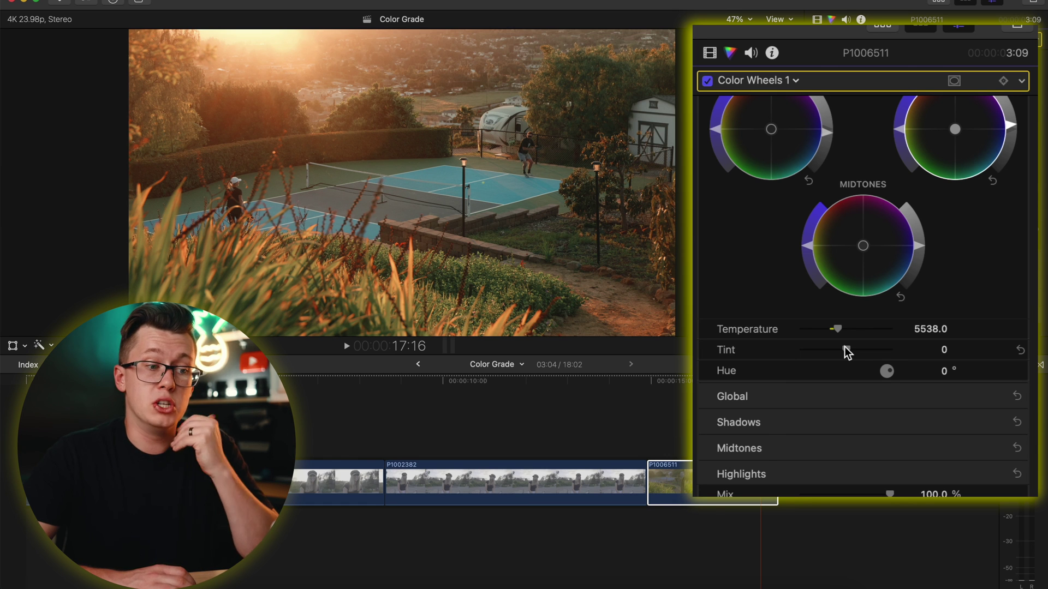
{"action": "left_click_drag", "start_coordinate": [844, 348], "coordinate": [844, 350]}
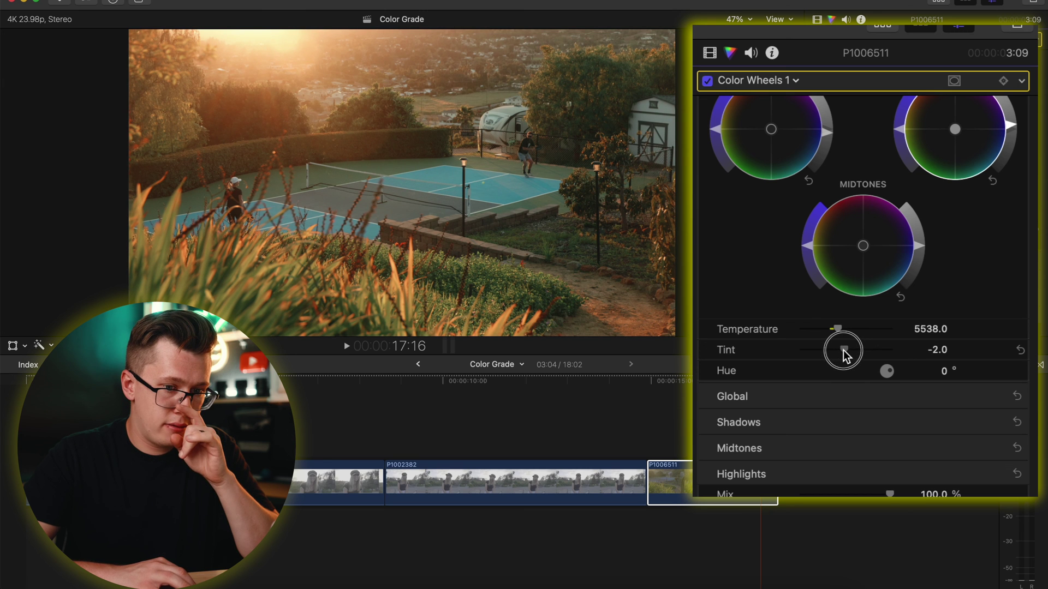
{"action": "left_click", "coordinate": [708, 82]}
{"action": "left_click", "coordinate": [707, 82]}
{"action": "left_click", "coordinate": [707, 81]}
{"action": "left_click", "coordinate": [707, 82]}
Switch to Color Curves 1, add a midtone point and a shadow point to its Luma curve, and lower the shadow point slightly
{"action": "left_click", "coordinate": [779, 93]}
{"action": "left_click", "coordinate": [778, 160]}
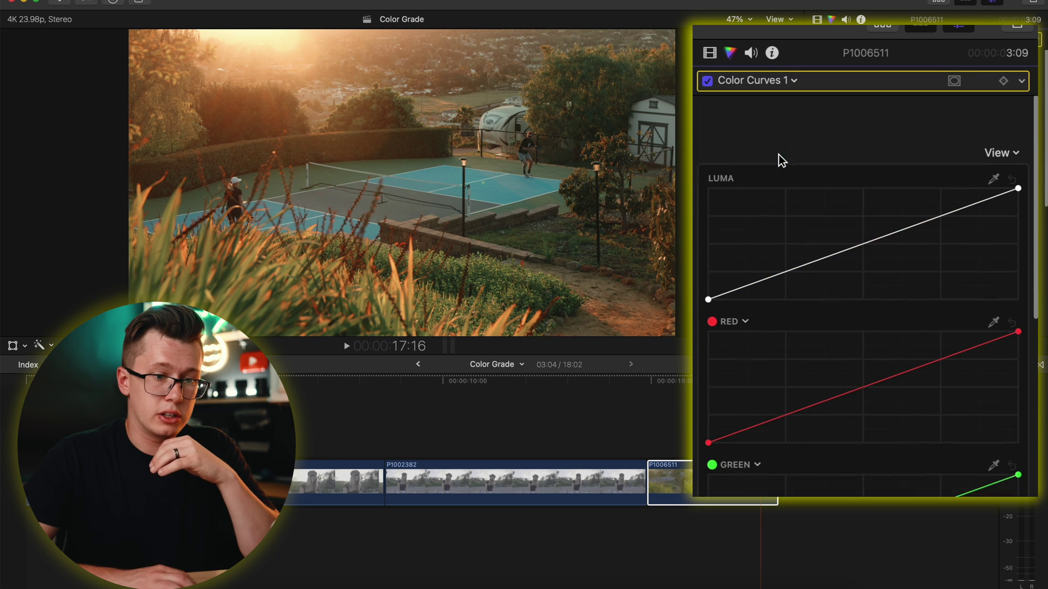
{"action": "left_click", "coordinate": [867, 199]}
{"action": "left_click_drag", "start_coordinate": [781, 226], "coordinate": [781, 229]}
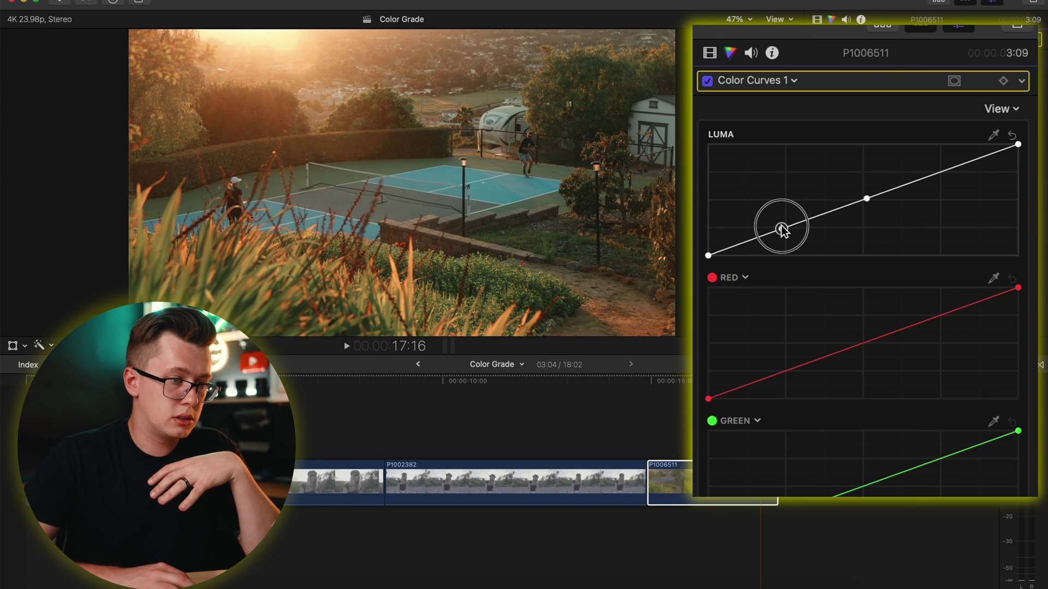
View Hue/Saturation Curves 1 on clip P1006511 and return to the clip's effects list
{"action": "left_click", "coordinate": [755, 83]}
{"action": "left_click", "coordinate": [757, 181]}
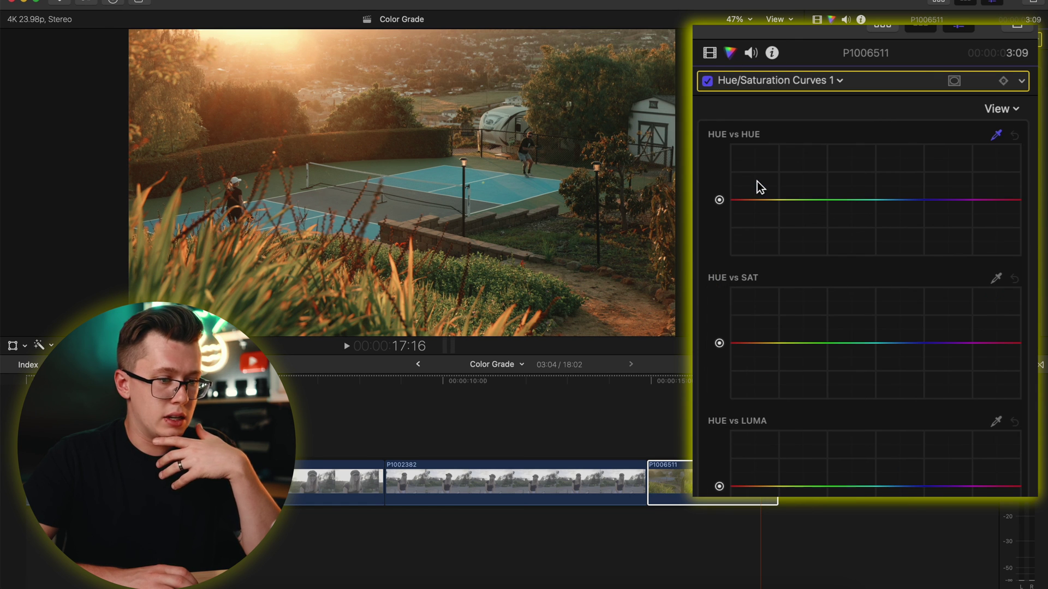
{"action": "left_click", "coordinate": [709, 54]}
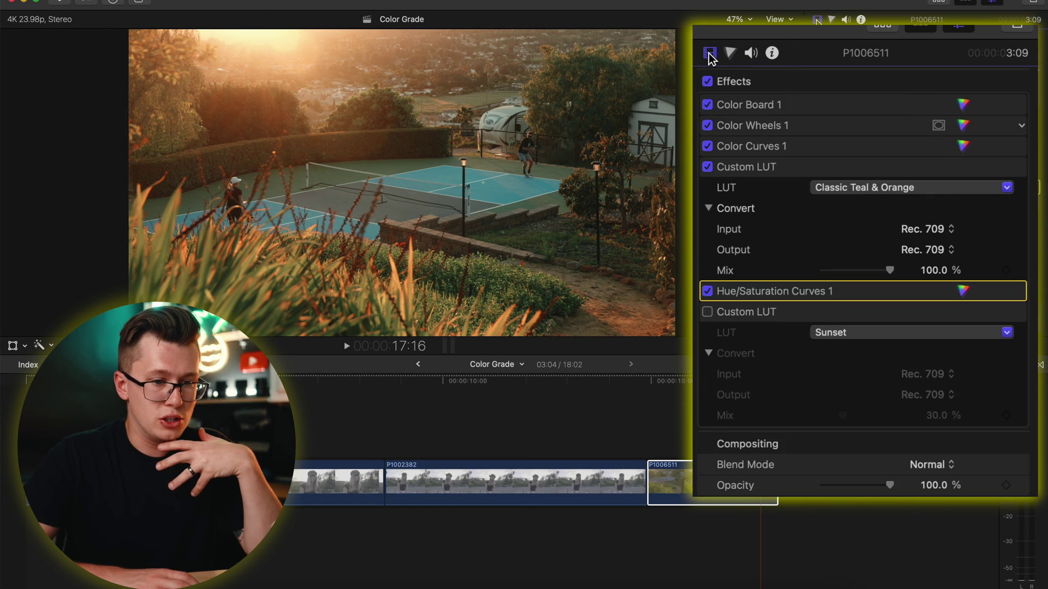
Enable the Sunset Custom LUT, reduce its mix to 17.84%, and compare the image with the LUT off and on
{"action": "left_click", "coordinate": [708, 312]}
{"action": "left_click", "coordinate": [708, 313]}
{"action": "left_click", "coordinate": [708, 313]}
{"action": "left_click", "coordinate": [708, 313]}
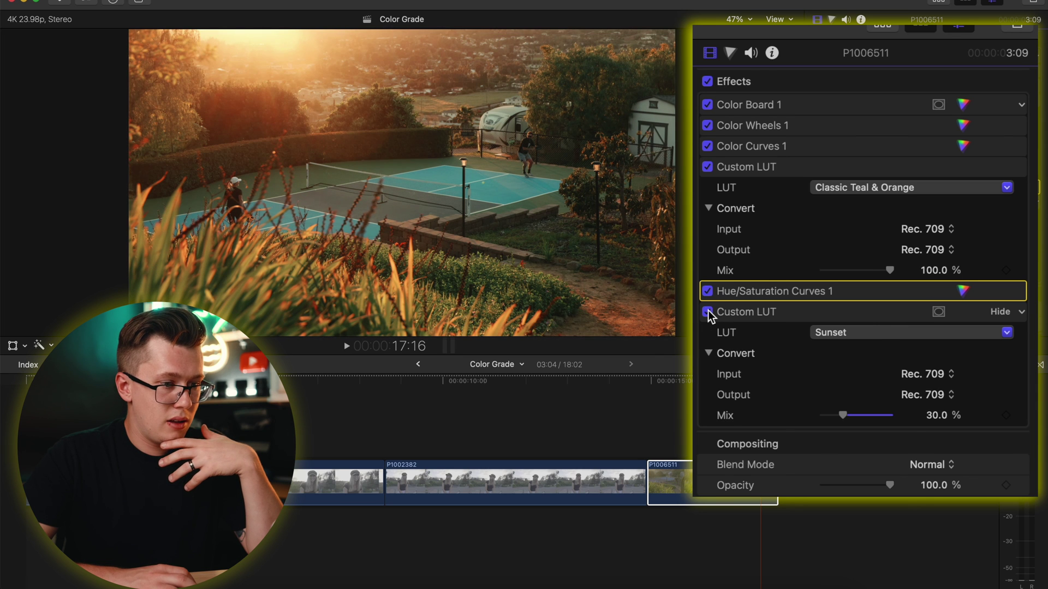
{"action": "left_click", "coordinate": [708, 313]}
{"action": "left_click", "coordinate": [708, 313]}
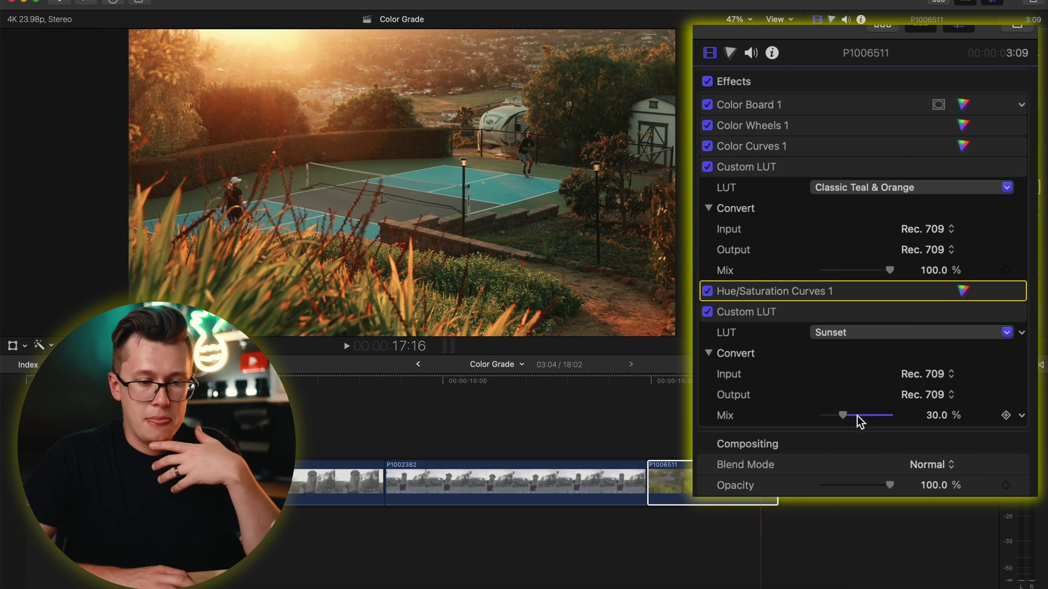
{"action": "left_click_drag", "start_coordinate": [836, 414], "coordinate": [834, 415]}
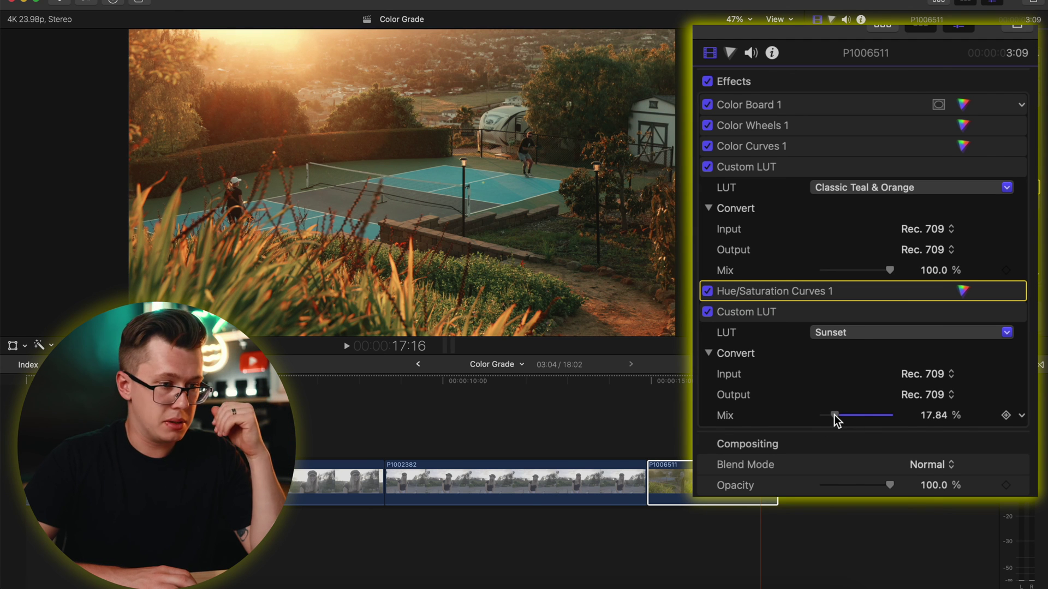
{"action": "left_click", "coordinate": [708, 311]}
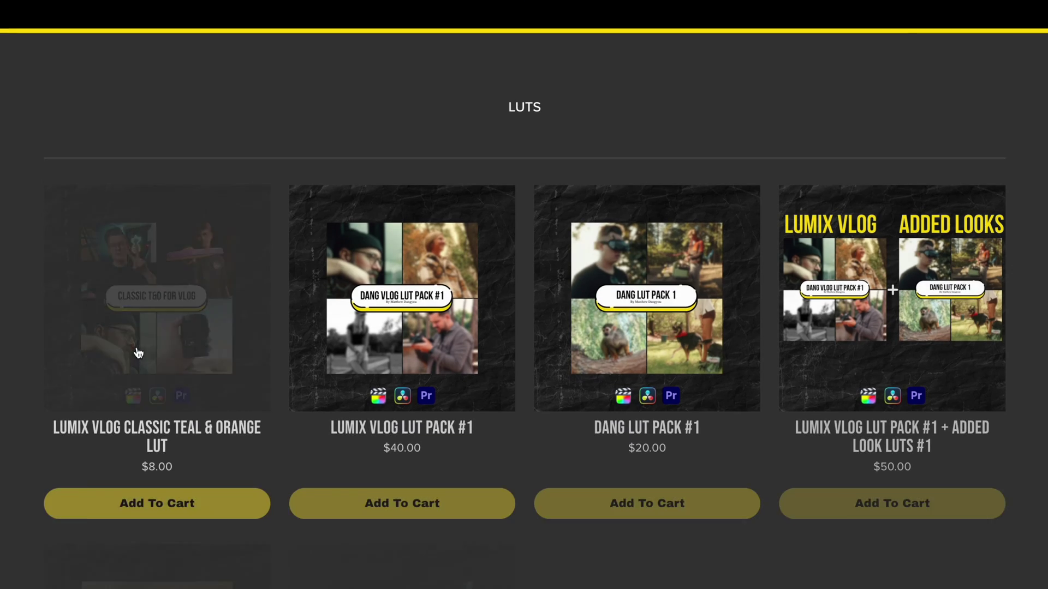
Browse the LUTs in the online store, open the Lumix Vlog LUT Pack #1 product page, and read its description
{"action": "scroll", "coordinate": [77, 316], "scroll_direction": "down", "scroll_amount": 1}
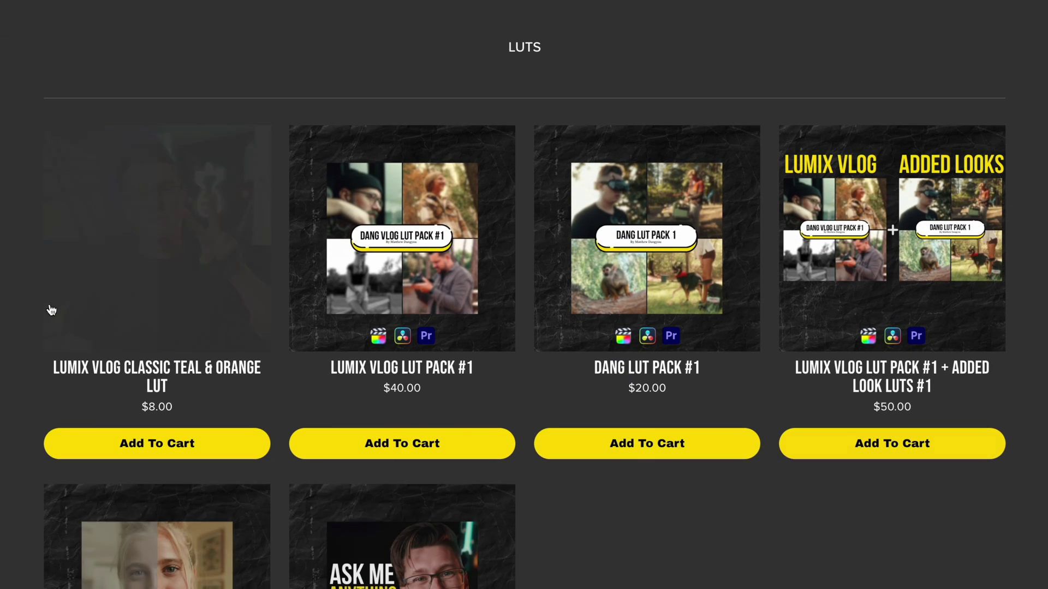
{"action": "scroll", "coordinate": [28, 299], "scroll_direction": "down", "scroll_amount": 2}
{"action": "left_click", "coordinate": [414, 206]}
{"action": "scroll", "coordinate": [418, 216], "scroll_direction": "down", "scroll_amount": 1}
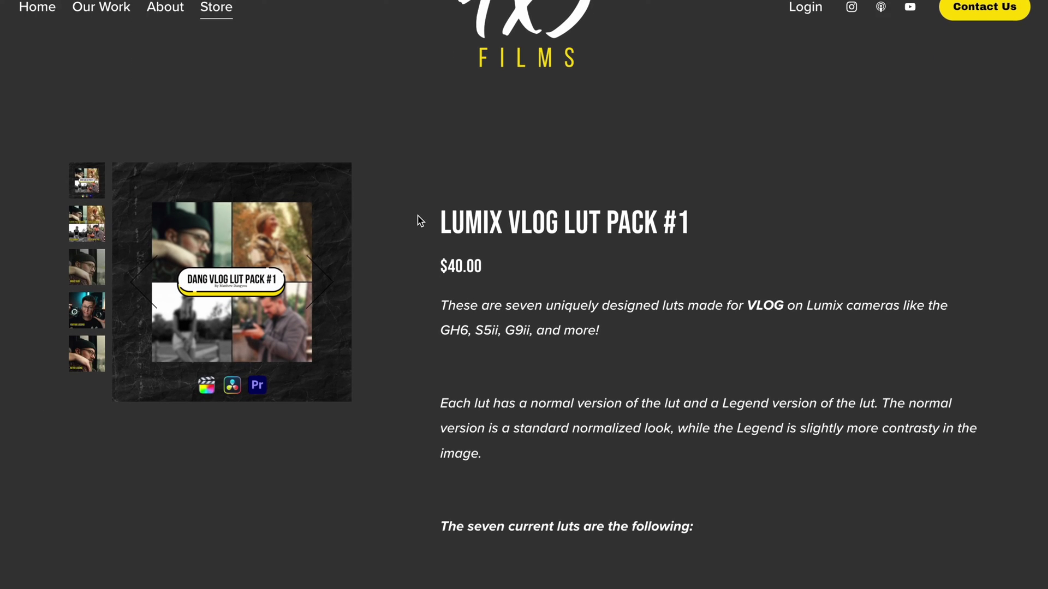
{"action": "scroll", "coordinate": [417, 219], "scroll_direction": "down", "scroll_amount": 1}
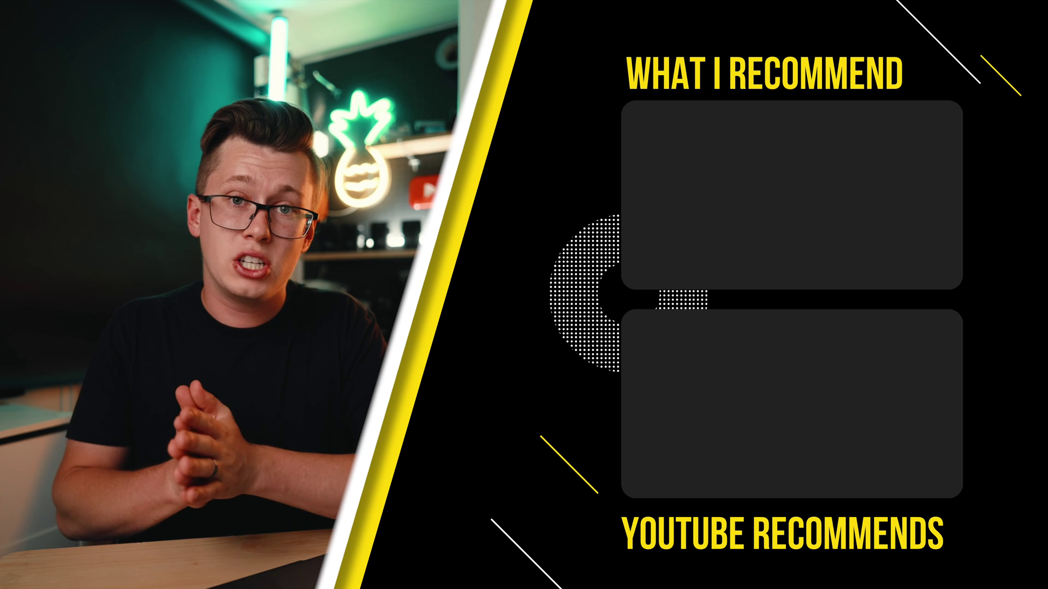